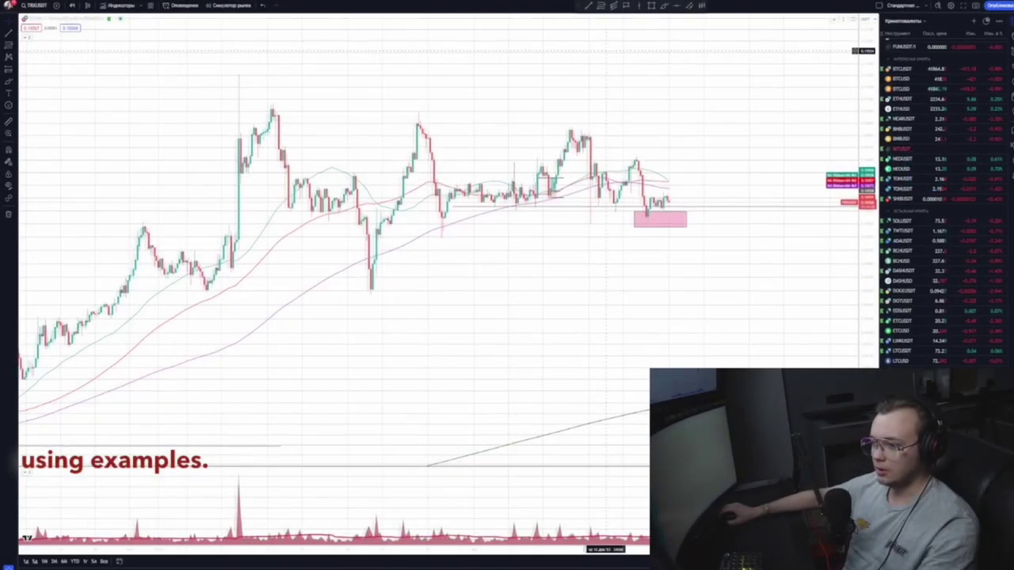
drag(607, 50, 585, 53)
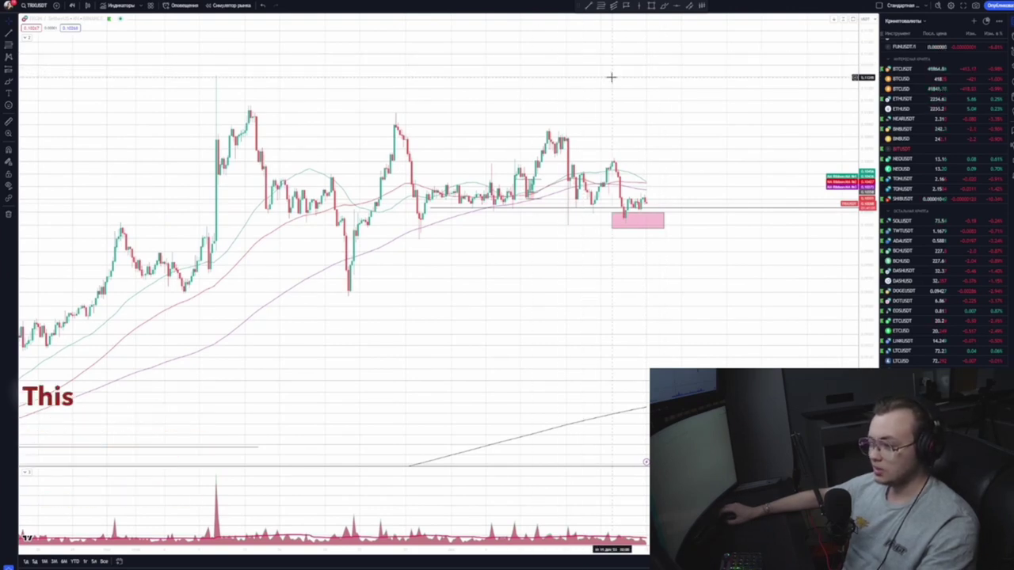
drag(630, 85, 630, 75)
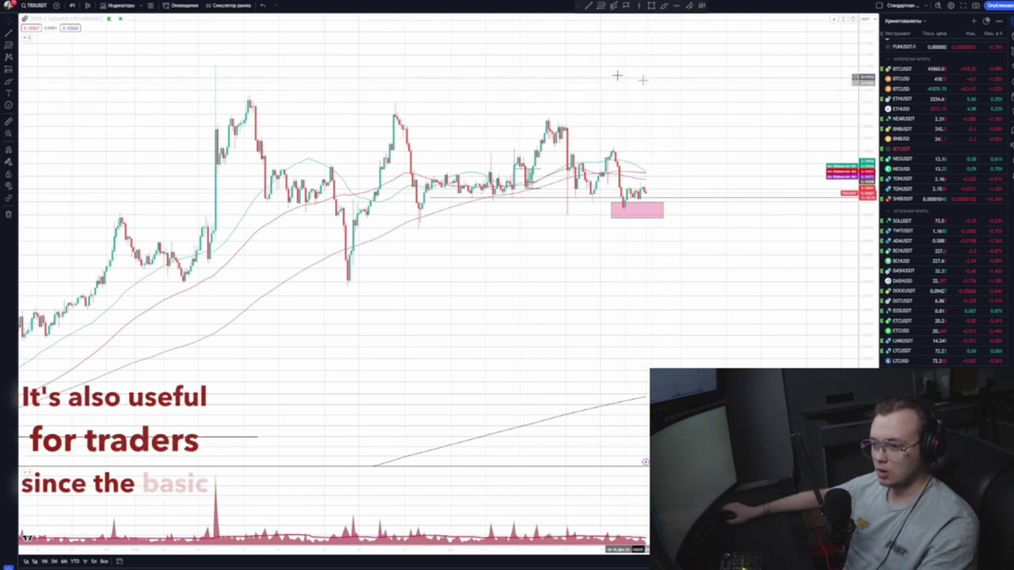
drag(546, 86, 587, 91)
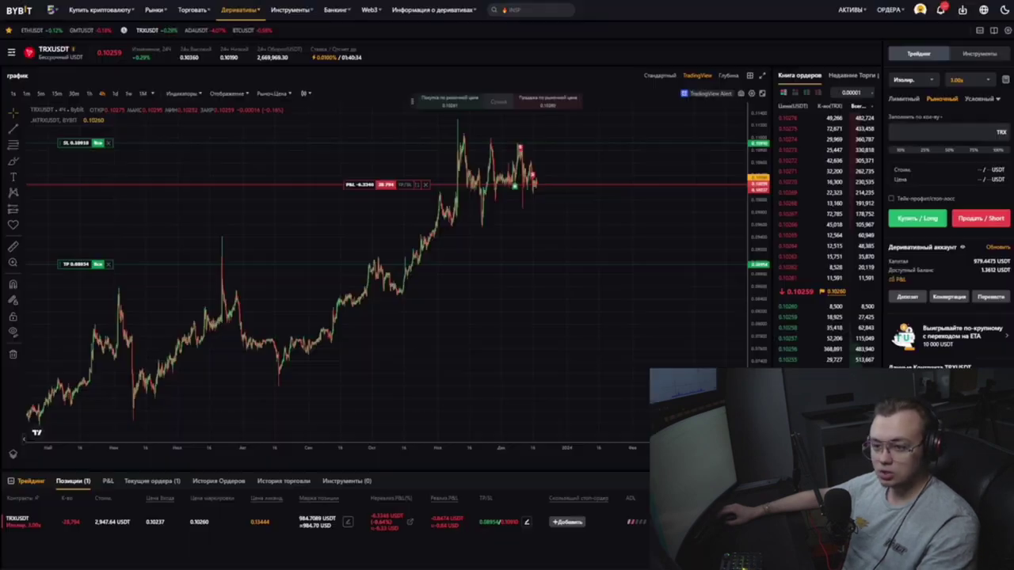
Examine the TRXUSDT 4-hour chart on Bybit around the open position and its stop-loss and take-profit levels
drag(765, 200, 766, 213)
mouse_move(677, 225)
mouse_down()
mouse_move(666, 233)
mouse_move(684, 241)
mouse_up()
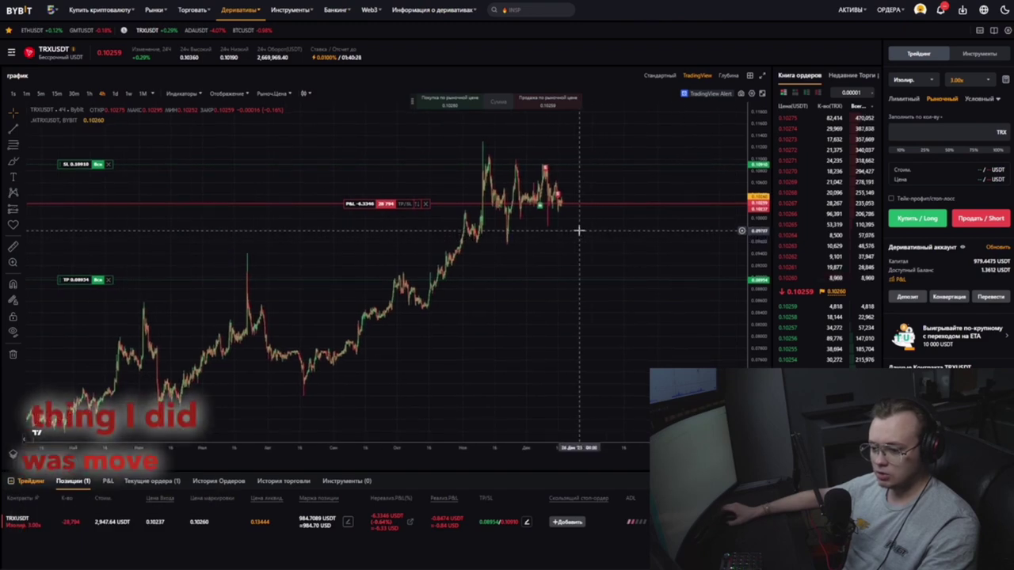
scroll(529, 237, up, 3)
drag(529, 238, 638, 240)
scroll(620, 245, up, 3)
scroll(572, 252, up, 2)
drag(559, 252, 666, 267)
scroll(667, 267, up, 3)
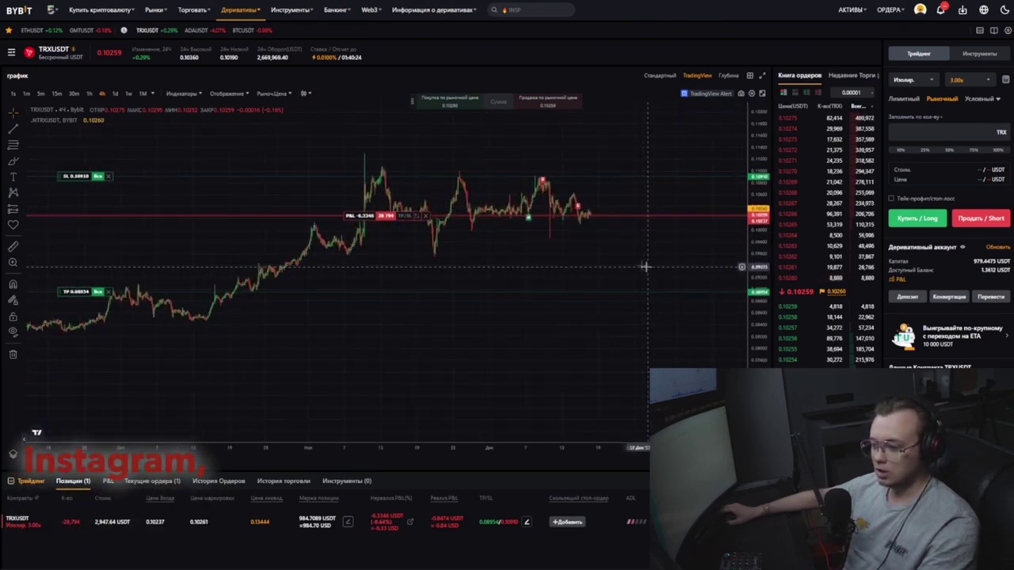
drag(759, 282, 757, 204)
drag(687, 256, 664, 279)
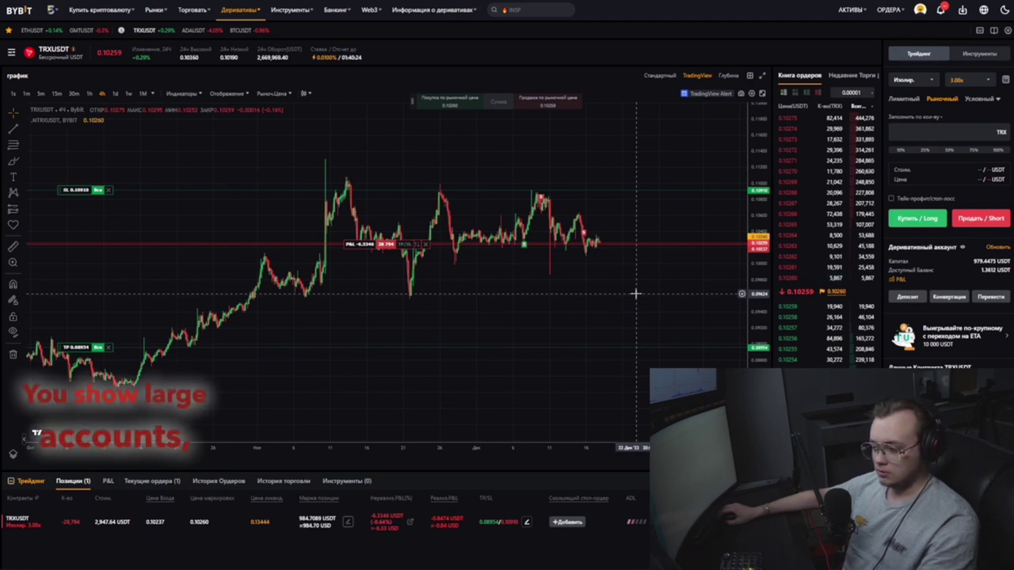
drag(633, 298, 631, 300)
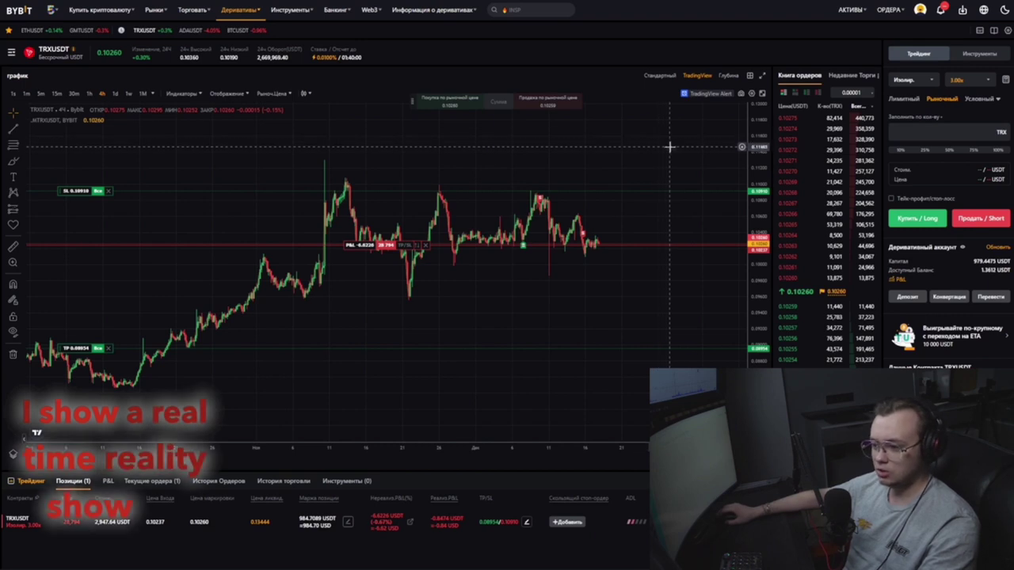
drag(661, 159, 645, 161)
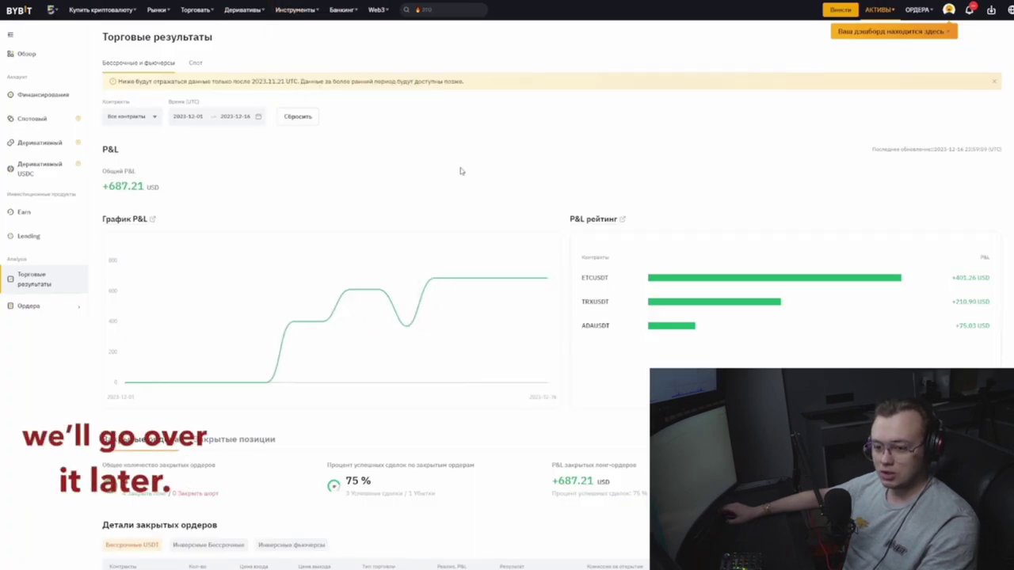
Review the total P&L and the closed order details in the Bybit trading results, focusing on the ETCUSDT trade's realized P&L
scroll(460, 171, down, 3)
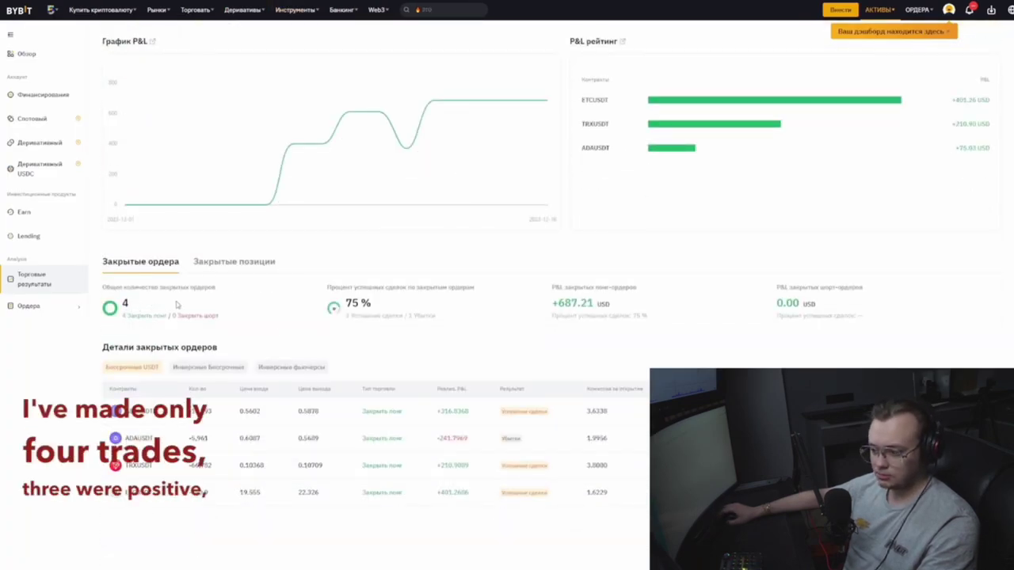
scroll(234, 305, up, 3)
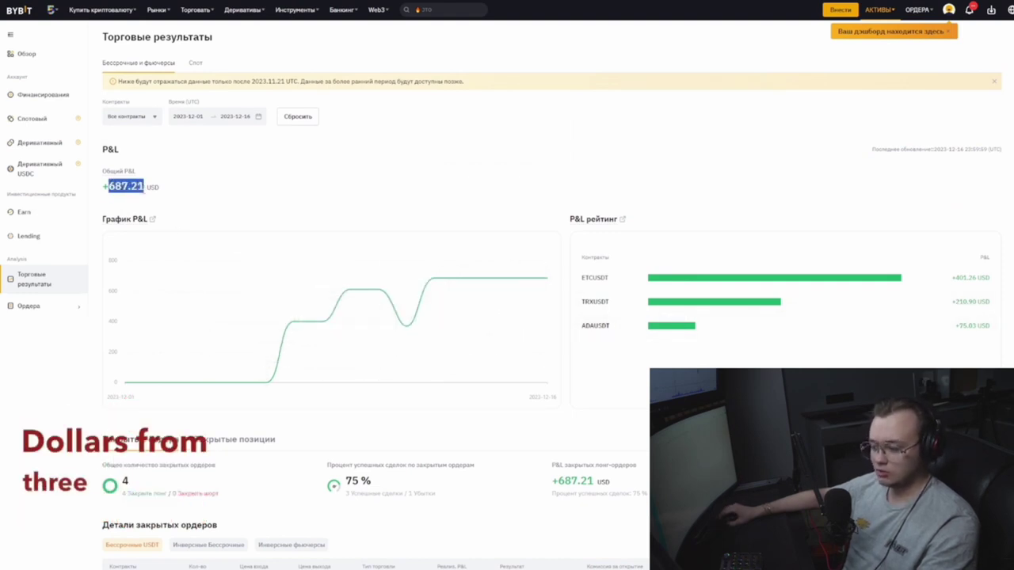
scroll(599, 177, down, 3)
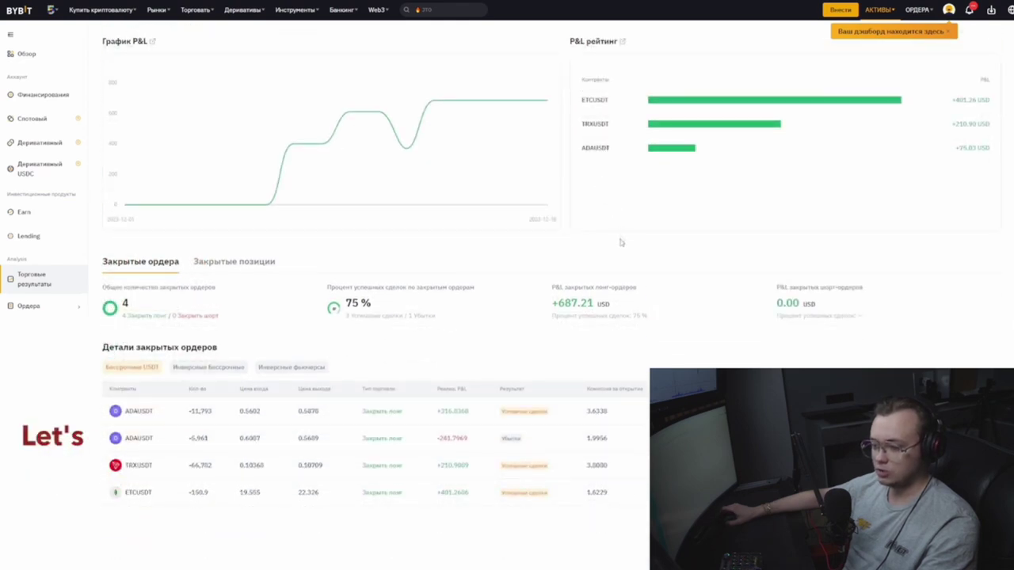
scroll(489, 323, down, 1)
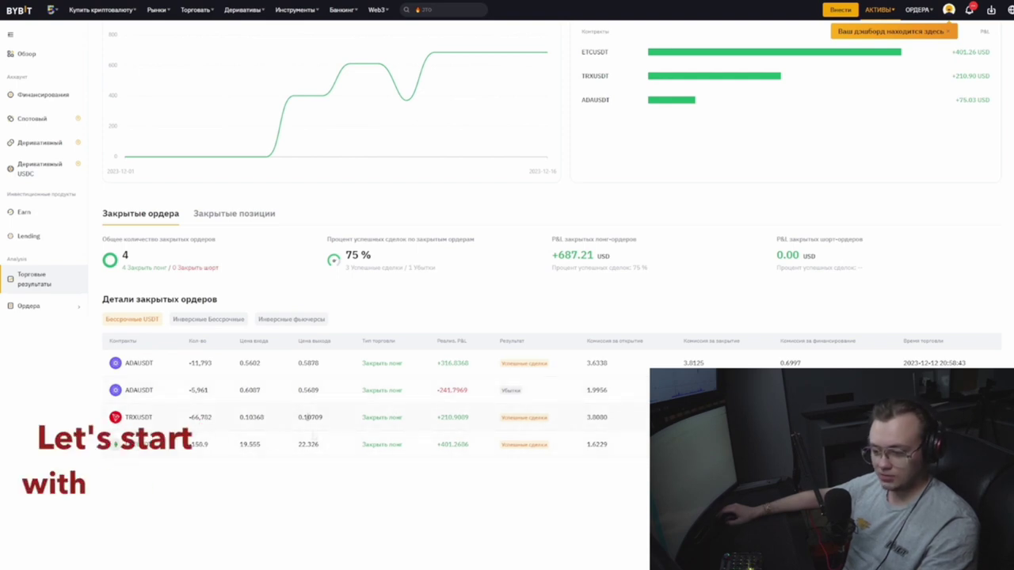
double_click(133, 445)
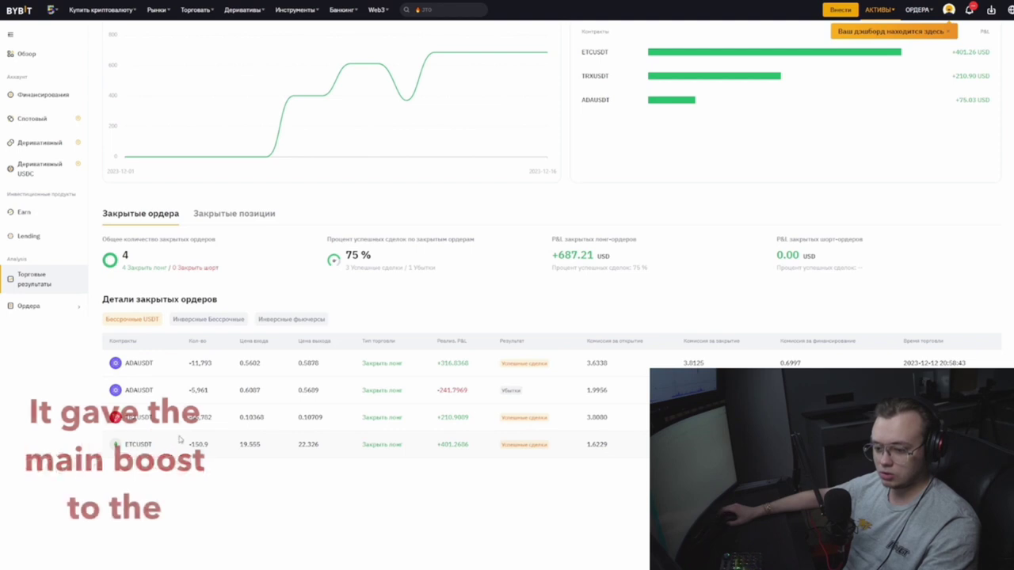
double_click(469, 444)
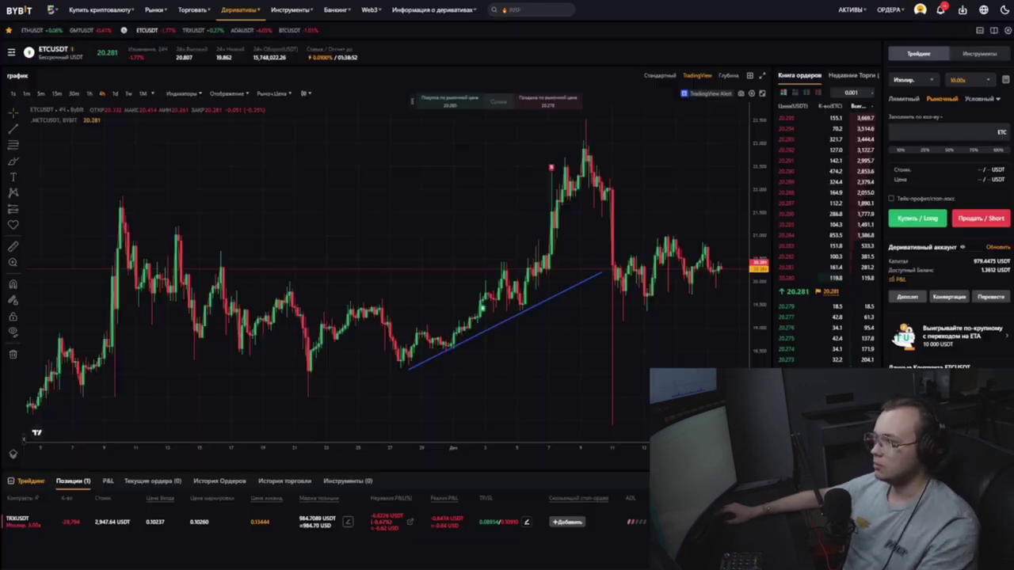
drag(498, 208, 461, 213)
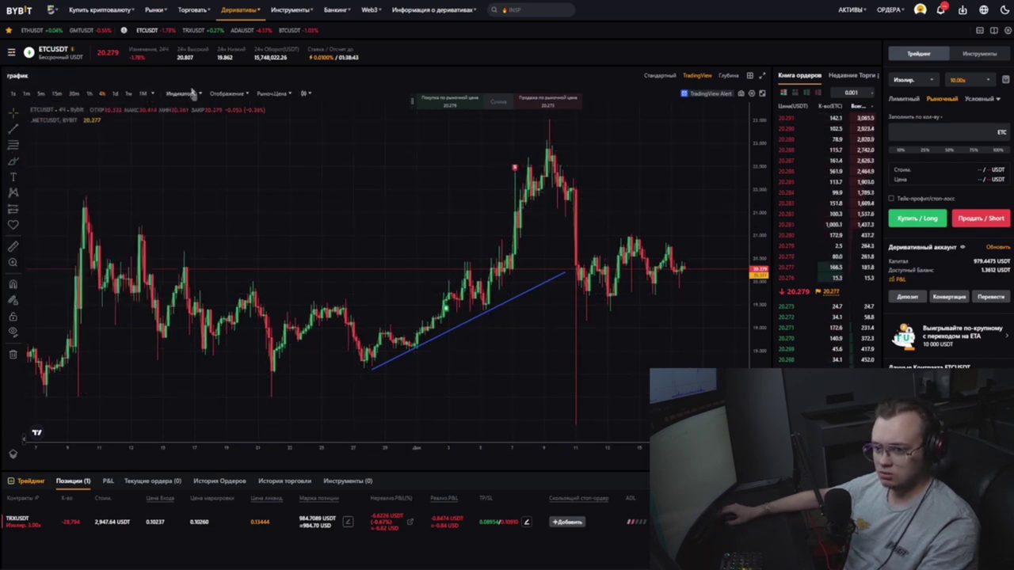
mouse_move(124, 30)
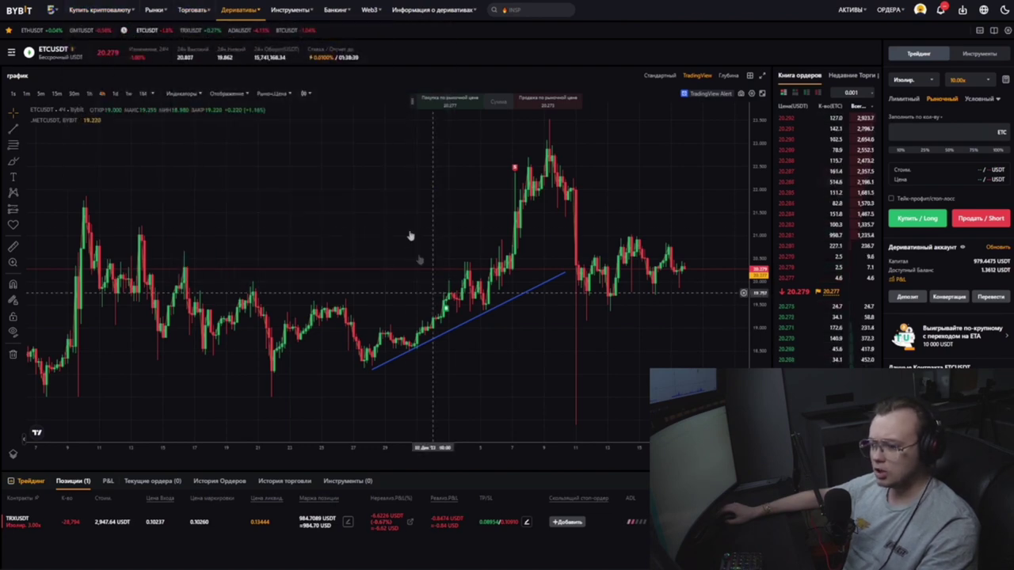
mouse_move(193, 9)
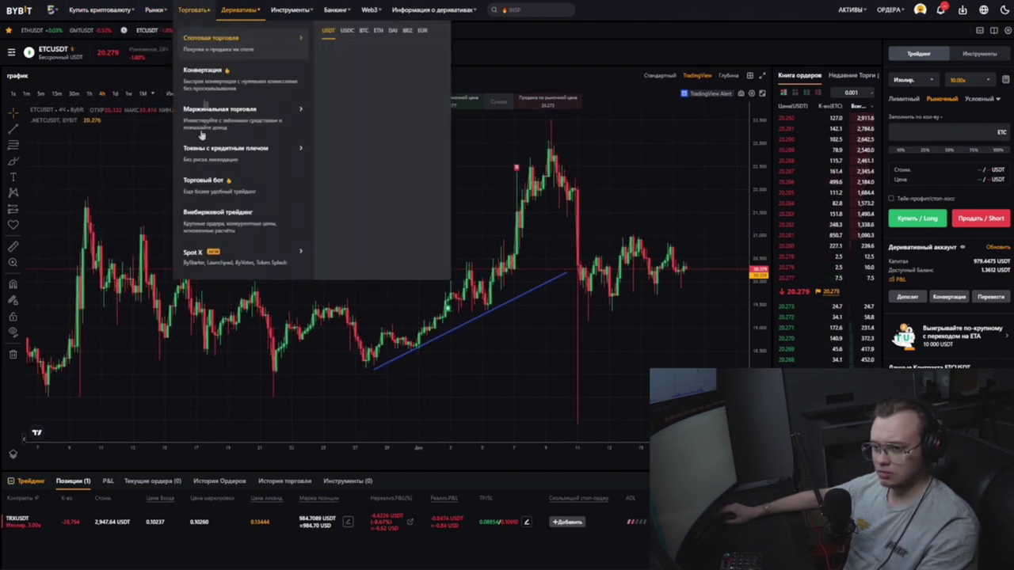
mouse_move(246, 13)
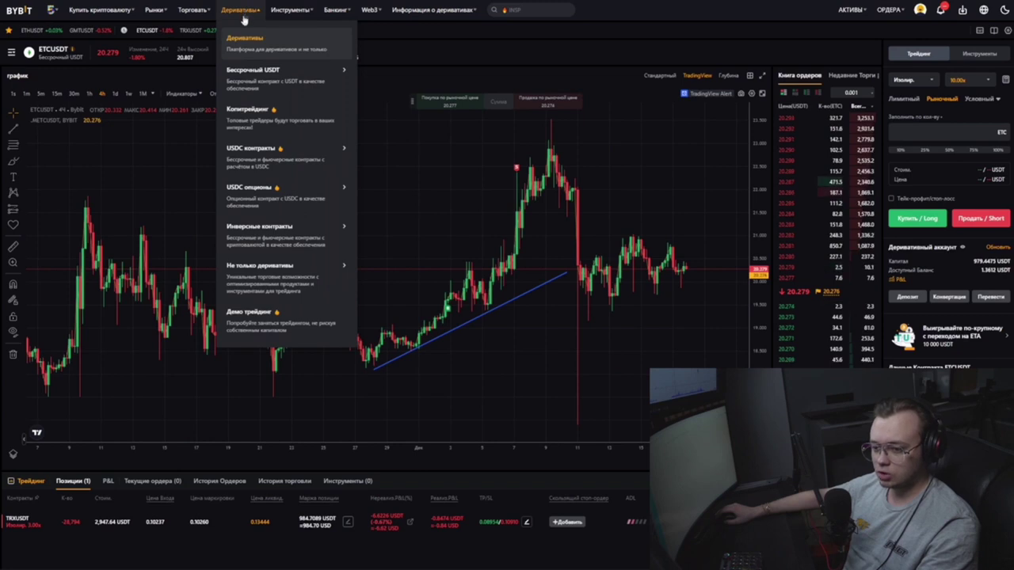
mouse_move(324, 164)
mouse_down()
mouse_move(341, 165)
mouse_move(330, 166)
mouse_up()
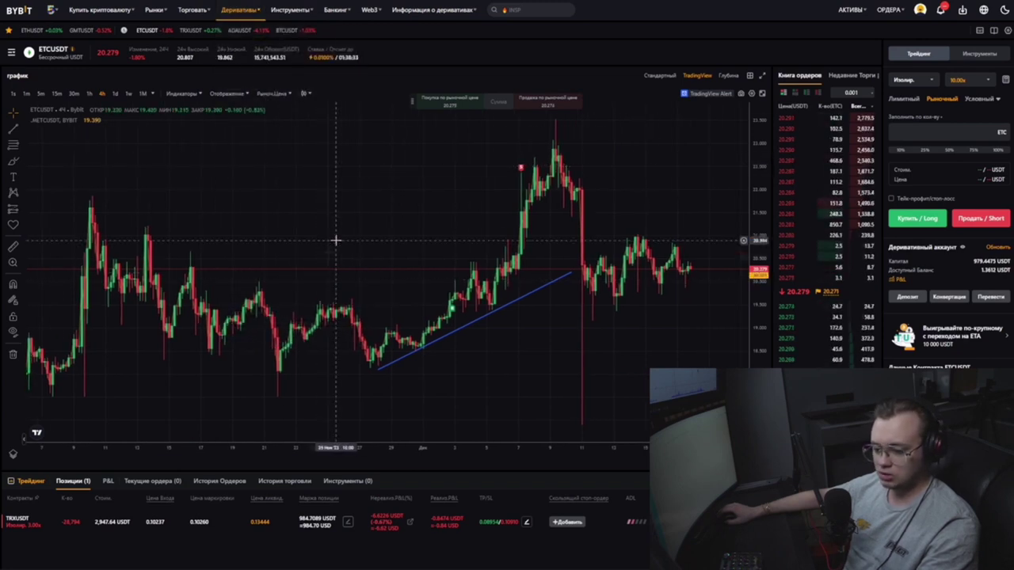
mouse_move(49, 53)
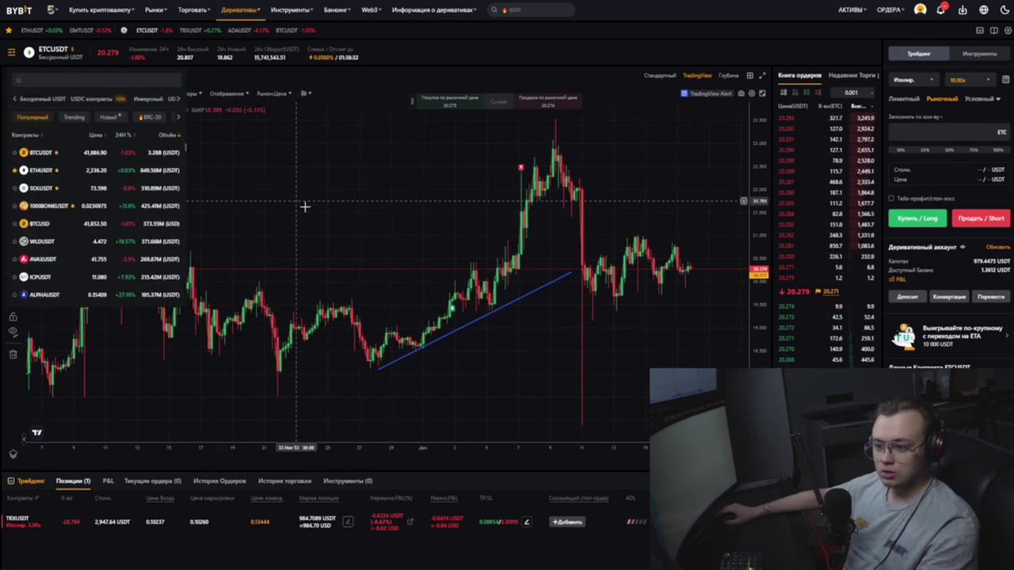
Show the ETCUSDT chart on the 5-minute timeframe around the sharp December price drop
scroll(473, 215, down, 3)
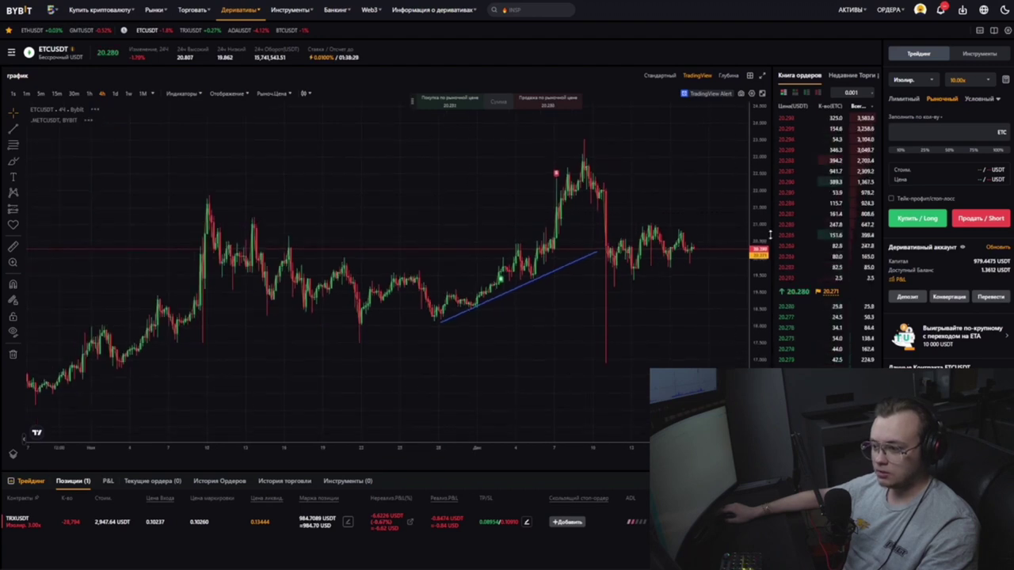
drag(768, 229, 768, 239)
drag(651, 188, 557, 190)
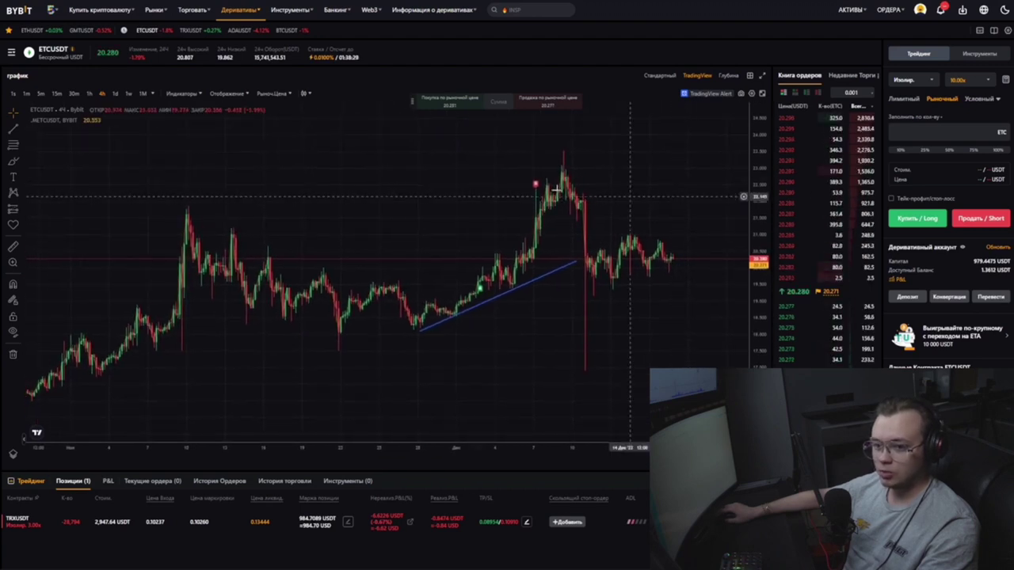
click(40, 94)
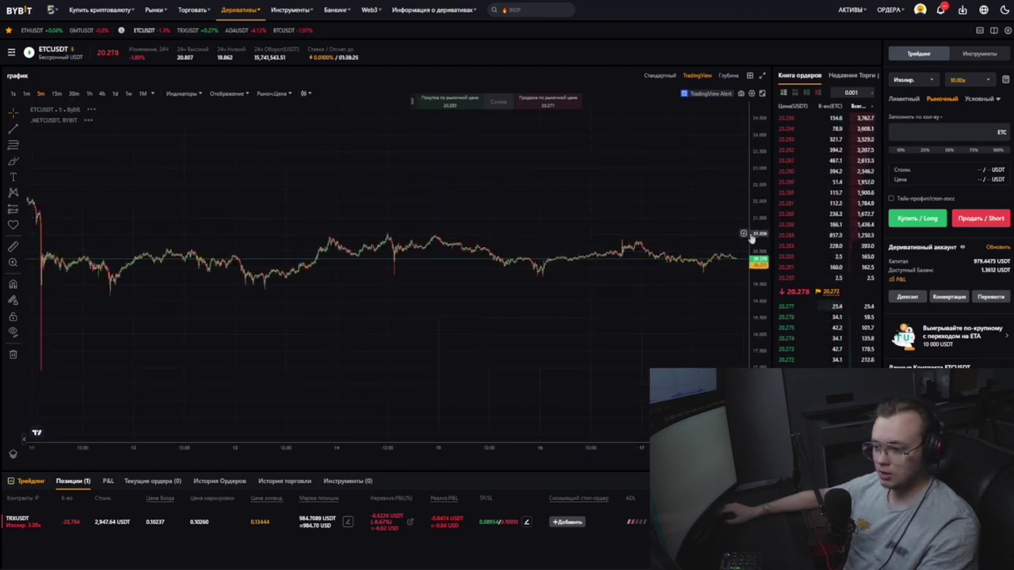
drag(394, 163, 590, 197)
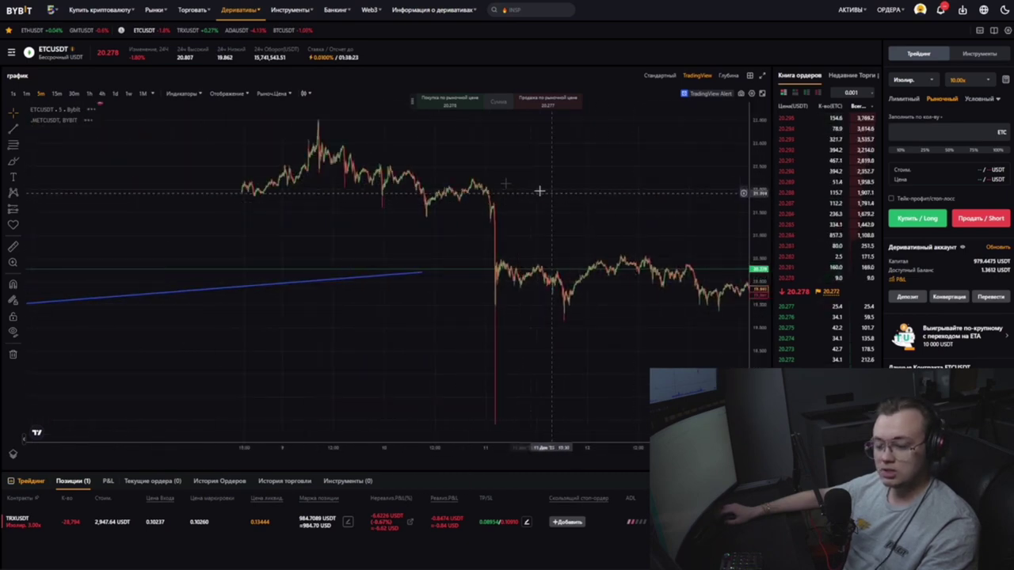
Set the ETCUSDT chart to the 1-hour timeframe and examine the buy entry above the blue trend line
click(89, 93)
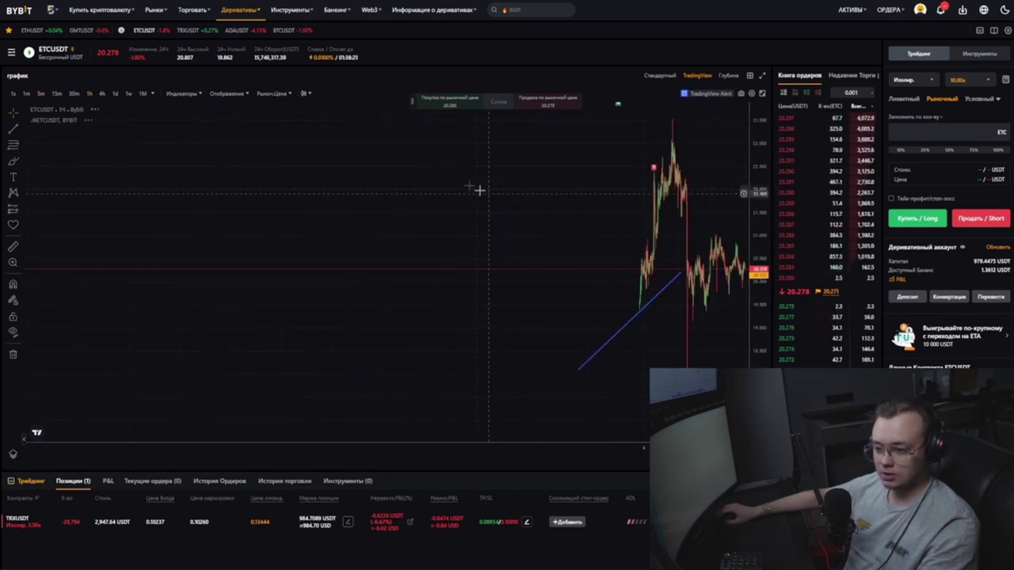
scroll(538, 216, up, 5)
drag(453, 203, 611, 199)
scroll(608, 199, up, 3)
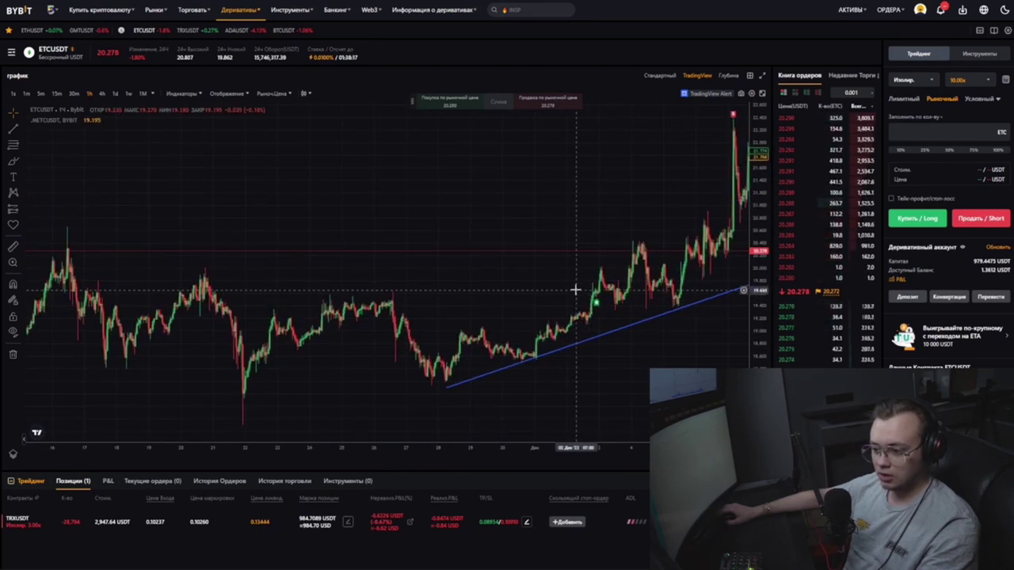
scroll(575, 293, up, 4)
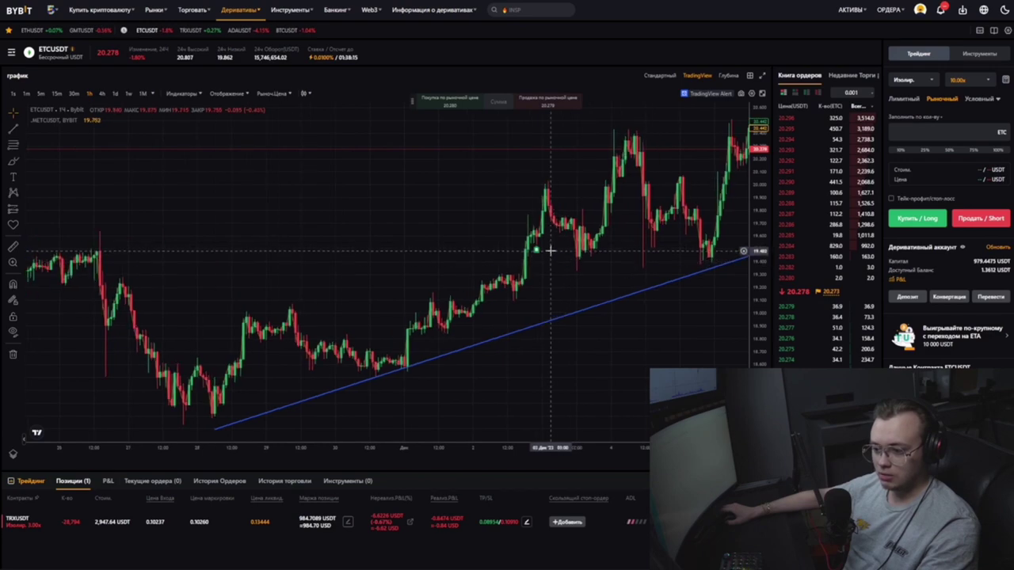
scroll(550, 251, down, 4)
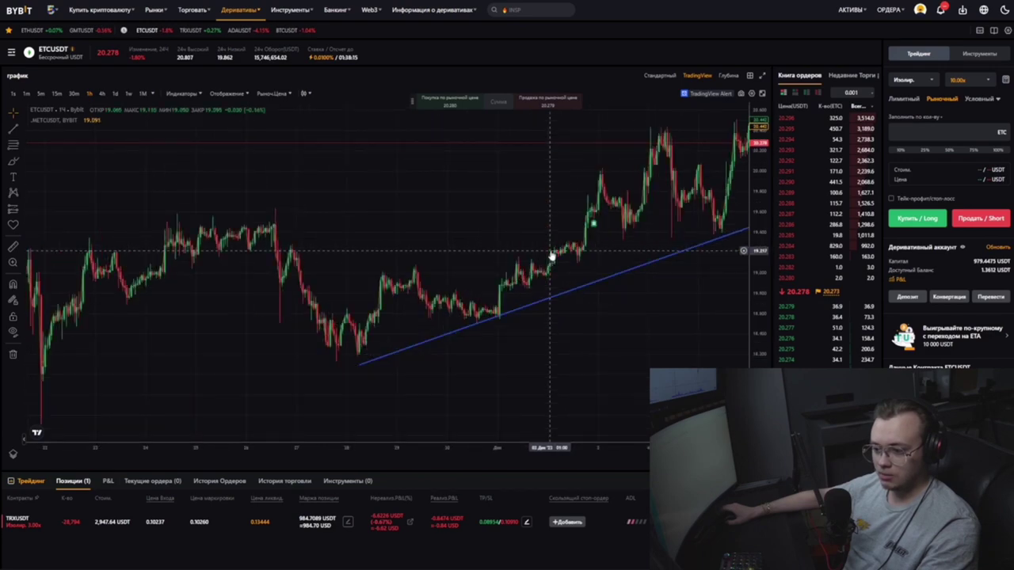
Check the ETCUSDT trade on the 4-hour timeframe and return to 1-hour, framing both the entry and exit markers
click(102, 94)
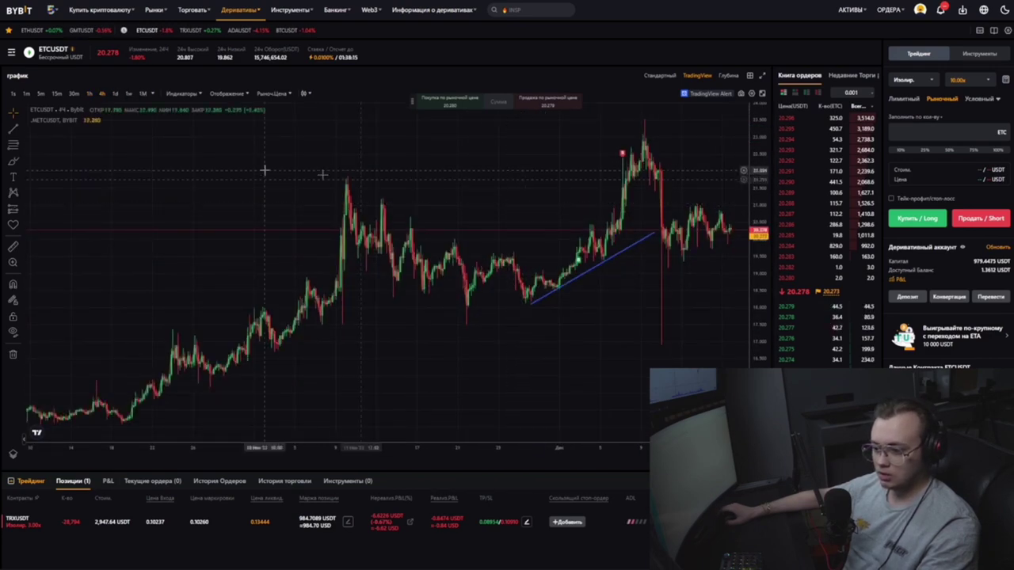
scroll(562, 208, up, 6)
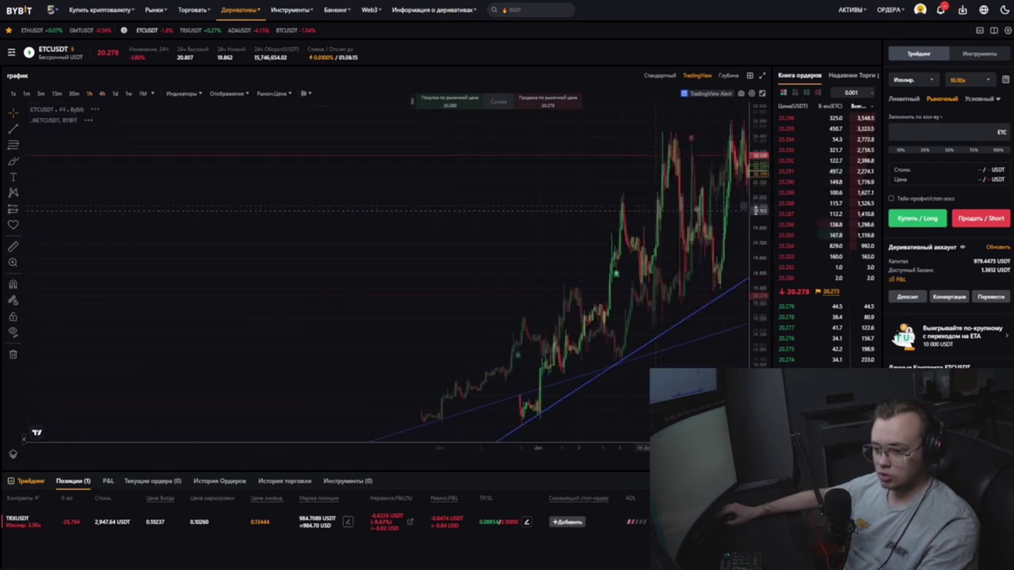
drag(690, 221, 440, 318)
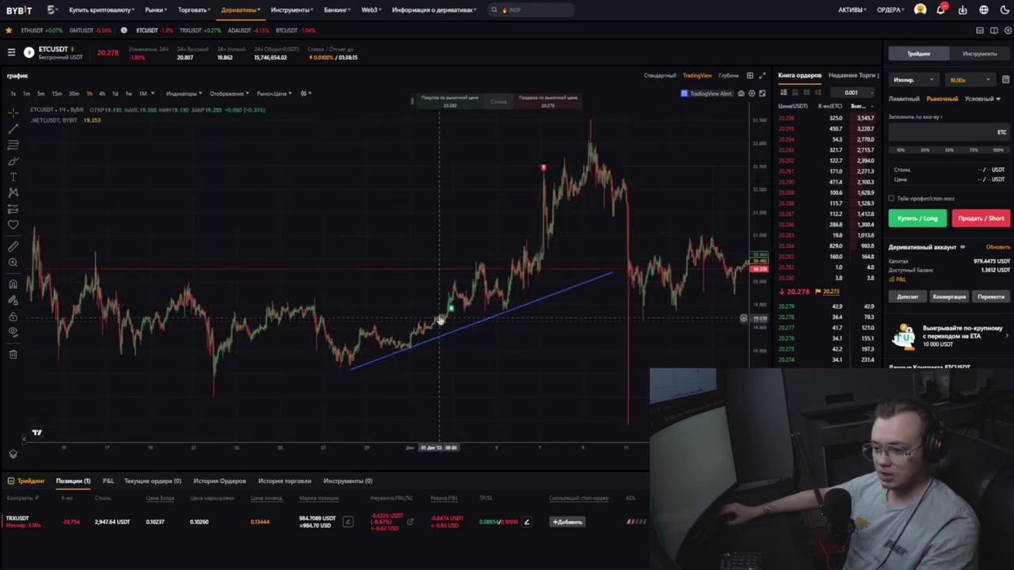
scroll(508, 174, up, 4)
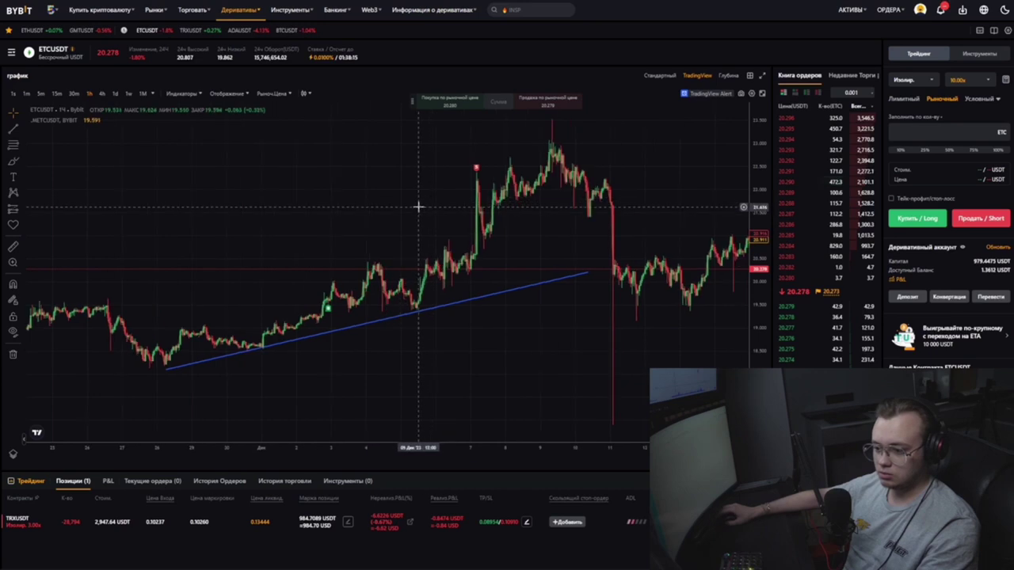
drag(436, 225, 464, 237)
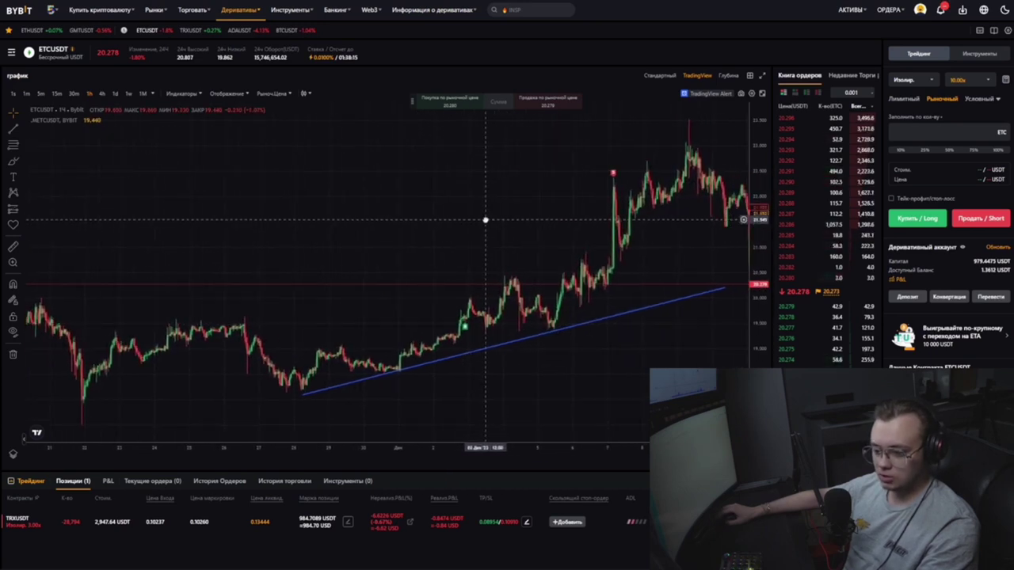
Open the order history and show the TP/SL orders of the ETCUSDT trade
click(222, 483)
scroll(312, 507, down, 1)
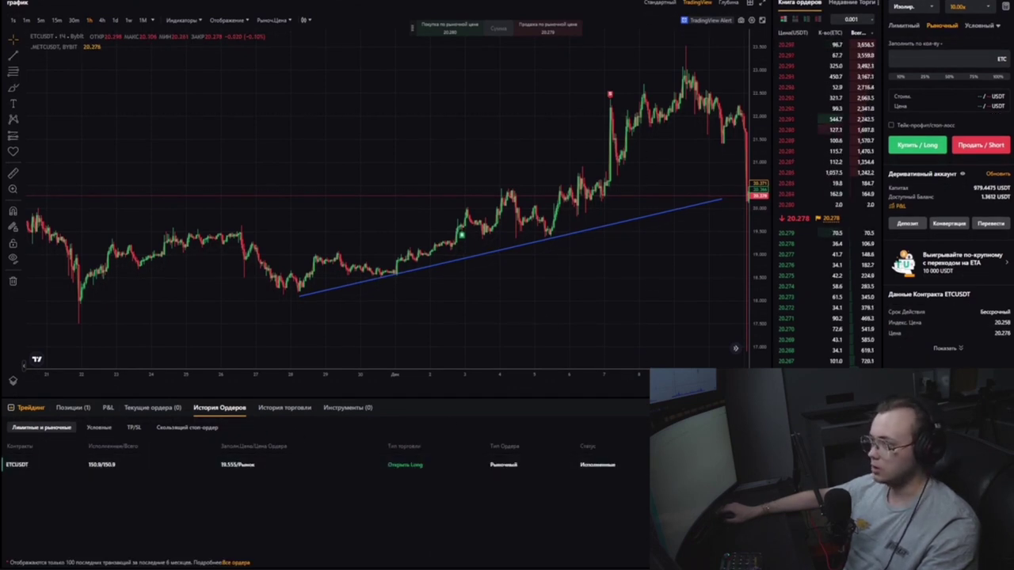
click(134, 427)
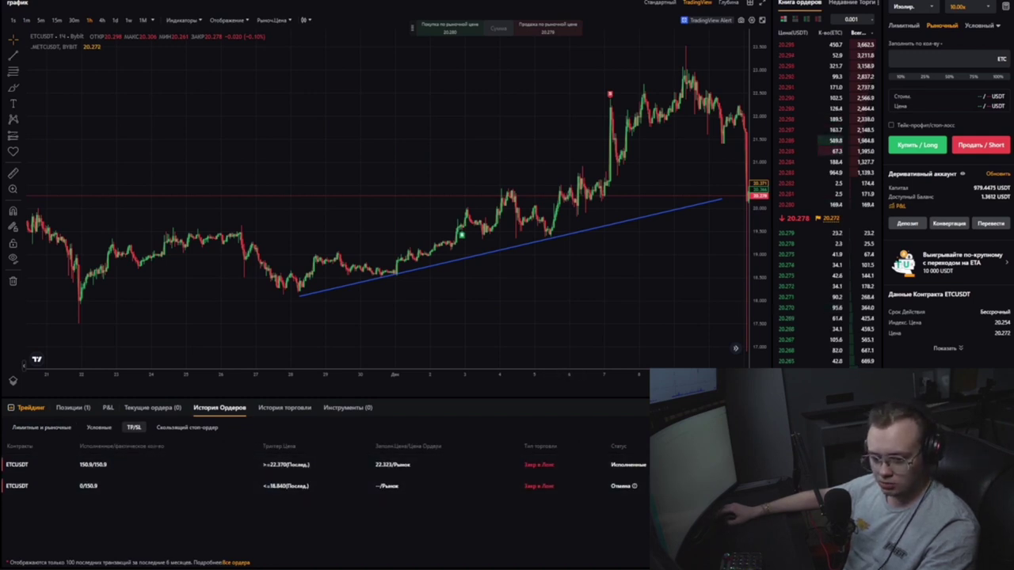
Review the ETCUSDT limit and market order history and return to the TP/SL orders
click(63, 431)
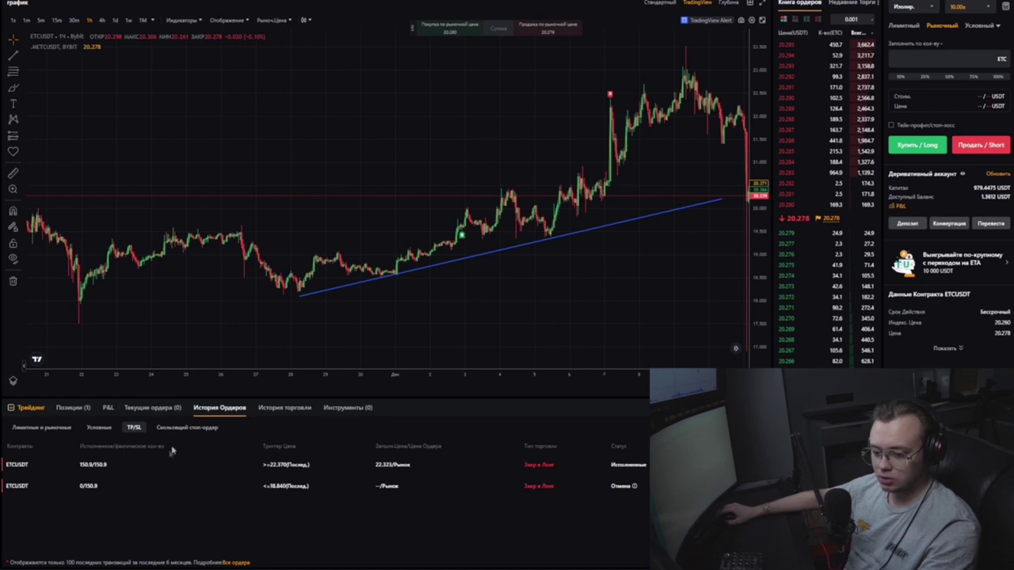
click(39, 429)
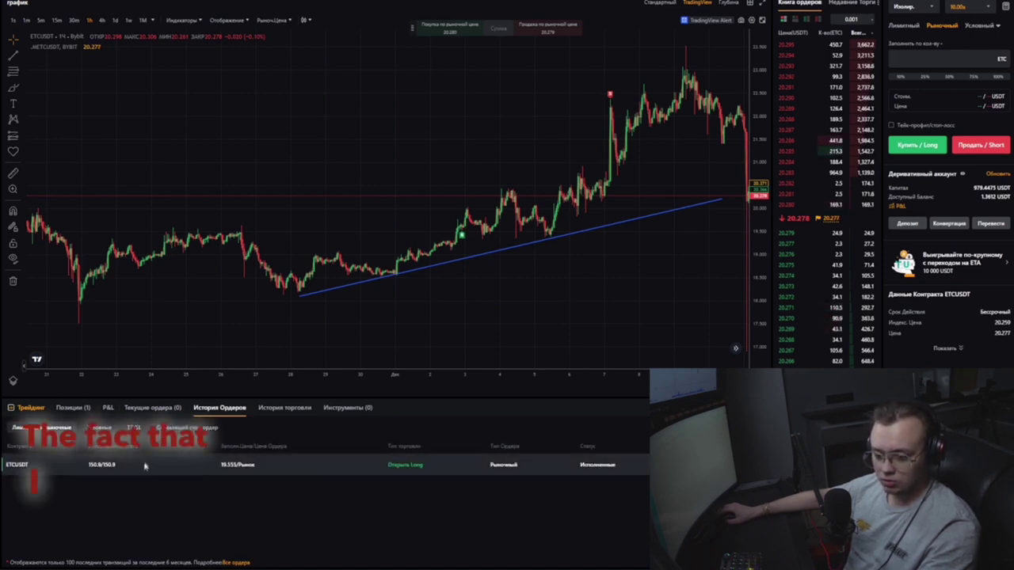
click(133, 430)
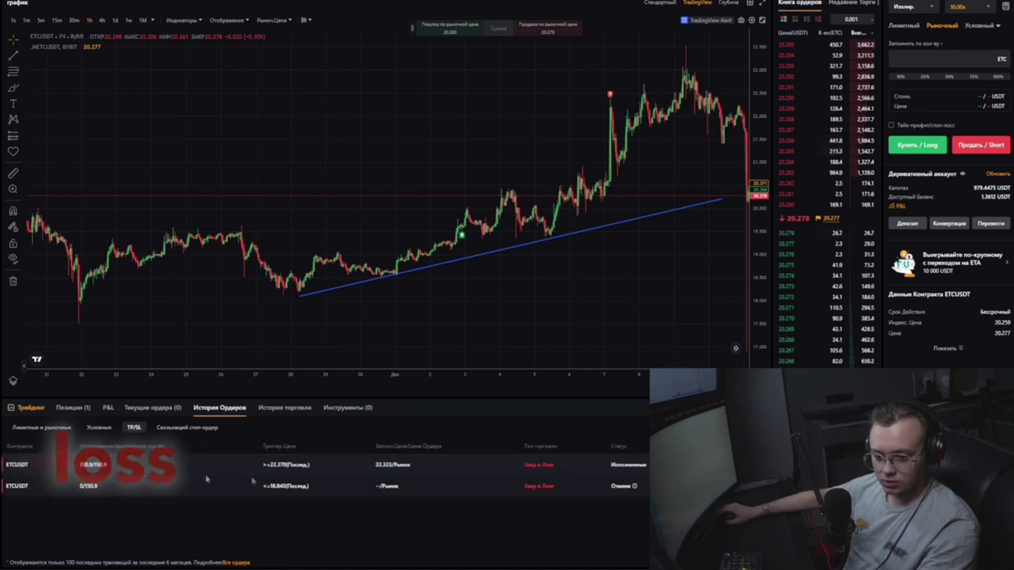
Compare the take-profit and stop-loss trigger prices with the 1-hour ETCUSDT chart around the buy entry
drag(447, 213, 457, 213)
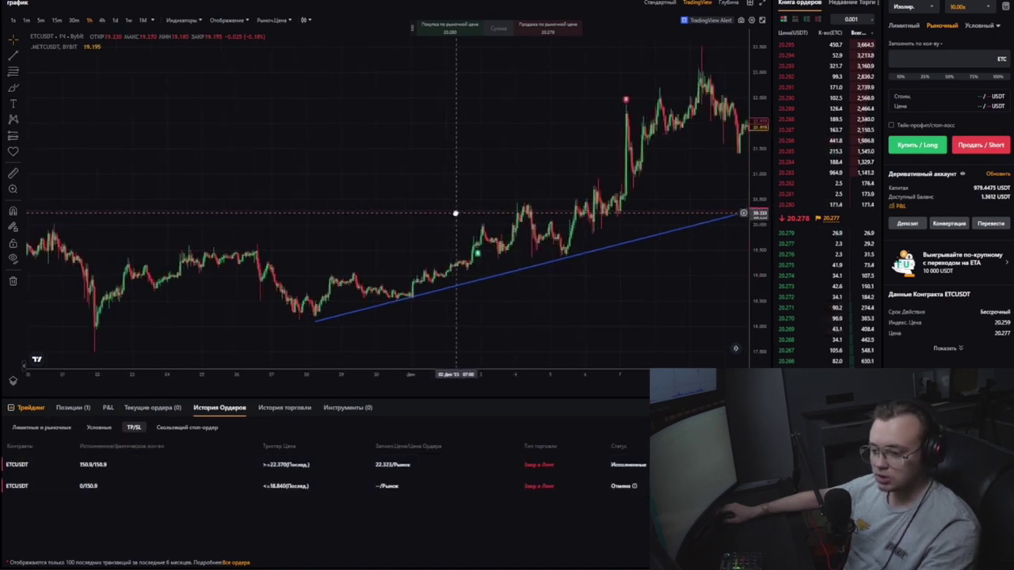
drag(305, 465, 271, 465)
click(297, 473)
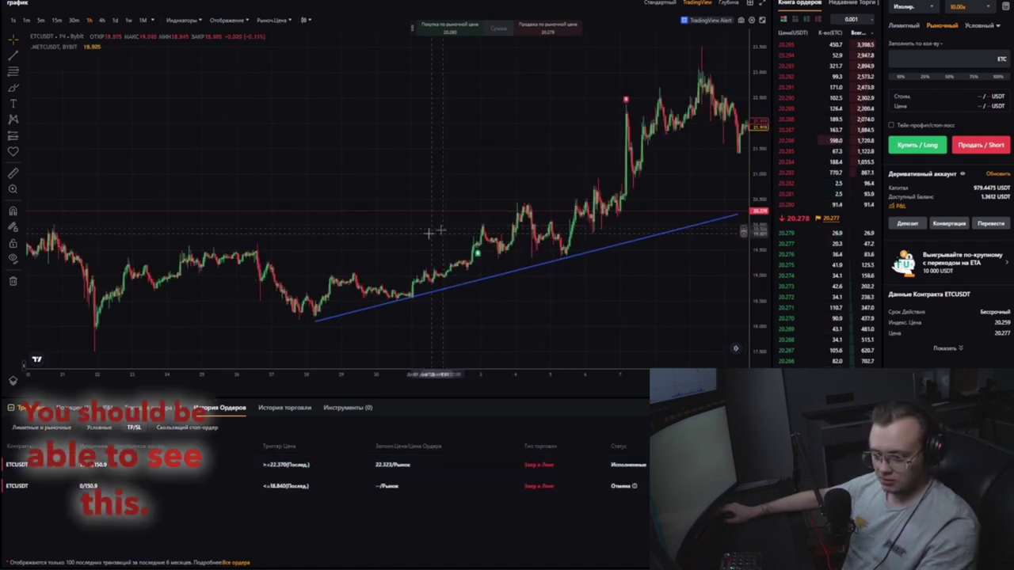
scroll(457, 240, up, 2)
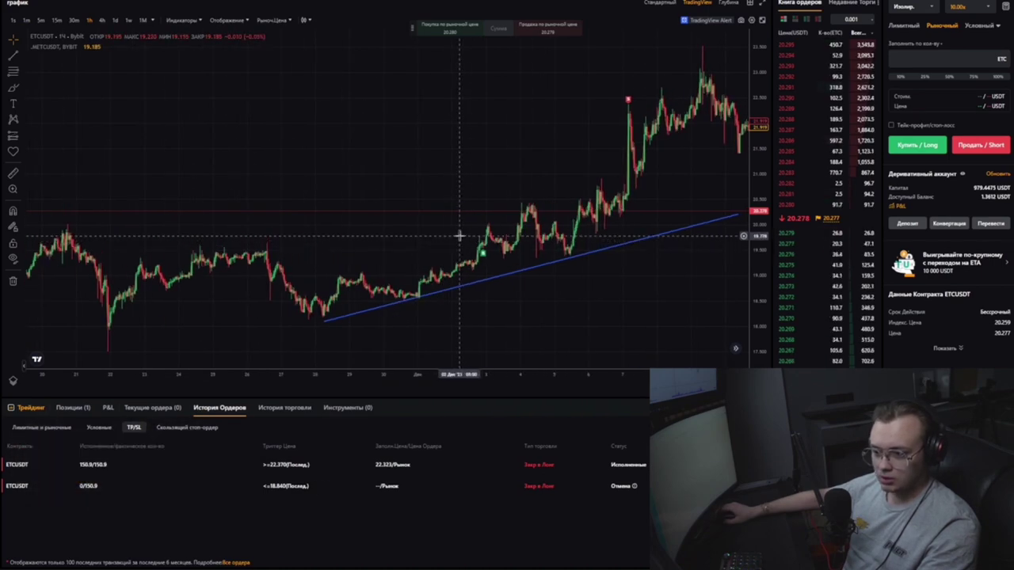
scroll(485, 244, down, 3)
scroll(640, 104, down, 2)
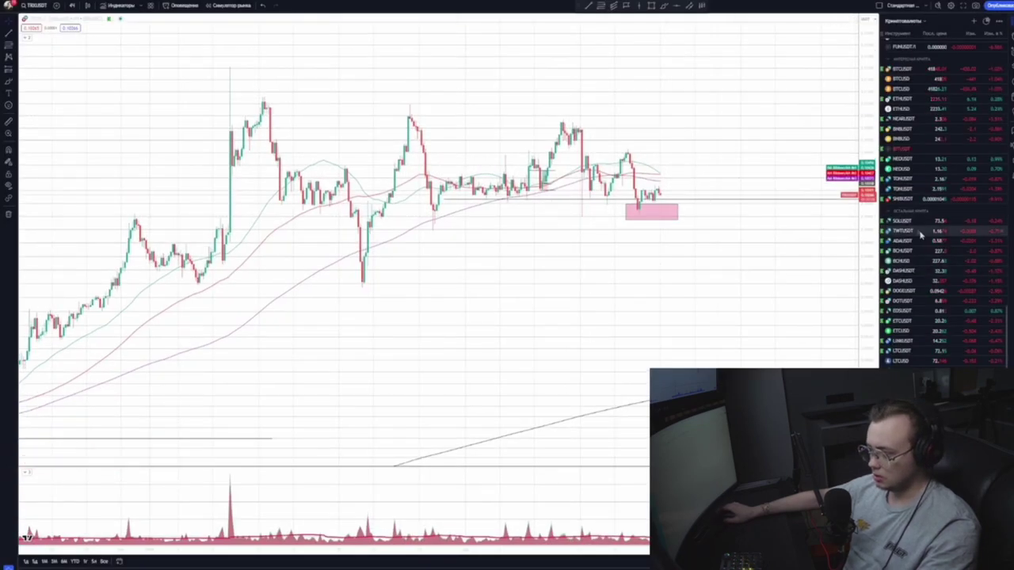
Switch to TradingView, open the ETCUSDT chart from the watchlist and frame the converging pattern before the December rise
click(911, 324)
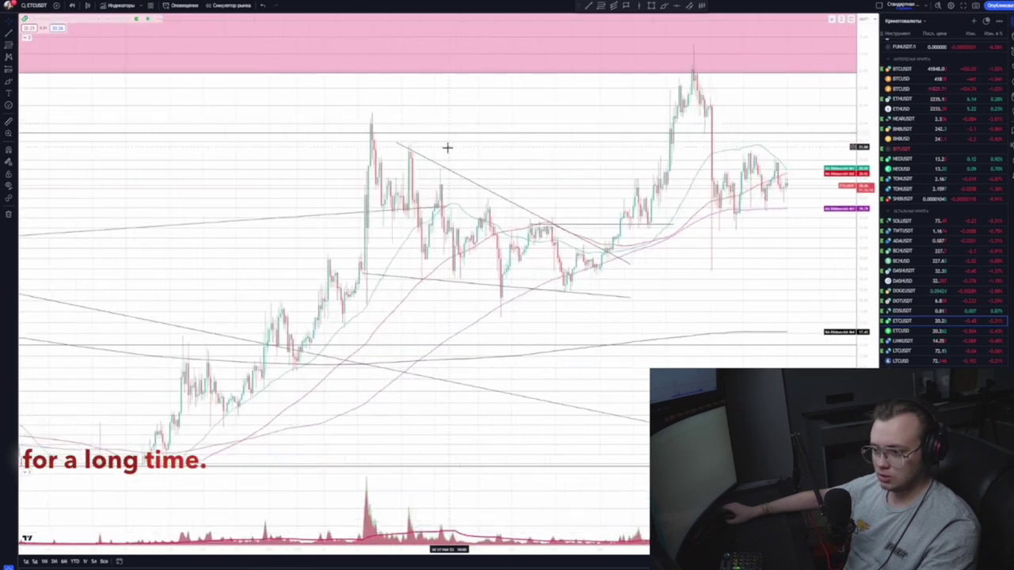
scroll(396, 137, up, 2)
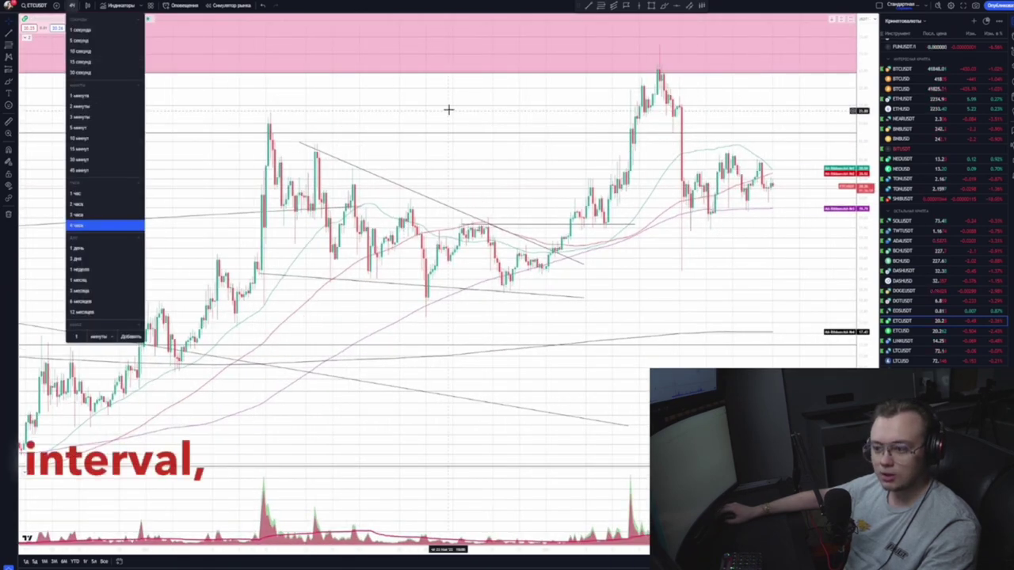
drag(446, 110, 491, 109)
scroll(385, 159, up, 4)
drag(397, 158, 498, 159)
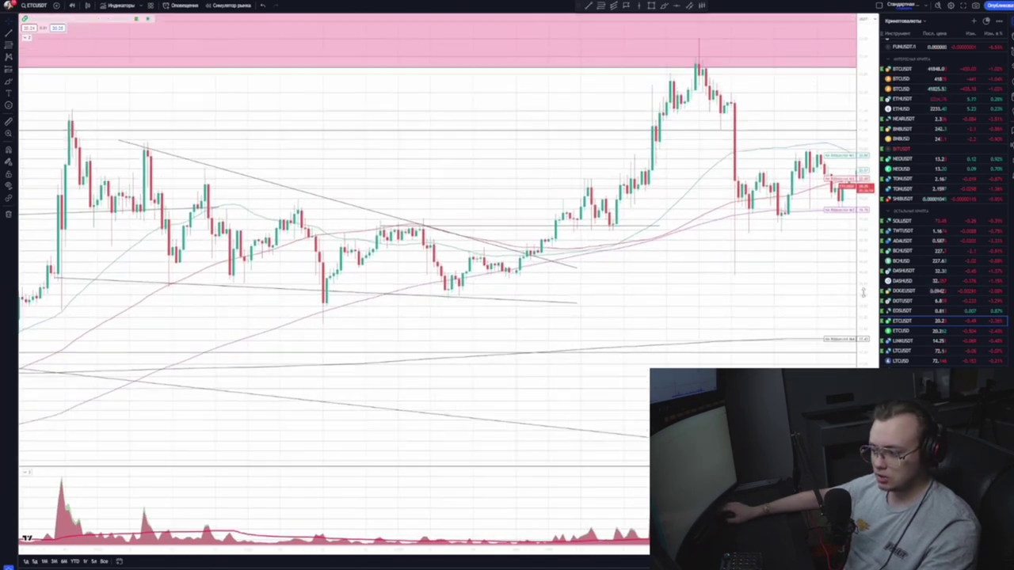
drag(862, 306, 859, 193)
scroll(534, 154, down, 2)
drag(534, 154, 780, 163)
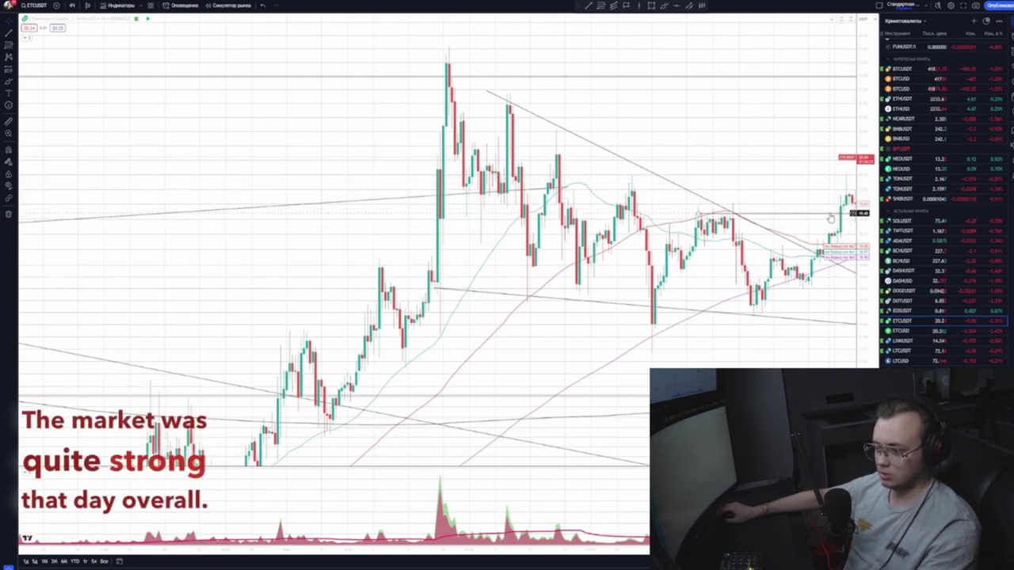
Set the ETCUSDT chart to the 1-day timeframe and examine price against the pink resistance zone
click(71, 6)
click(82, 251)
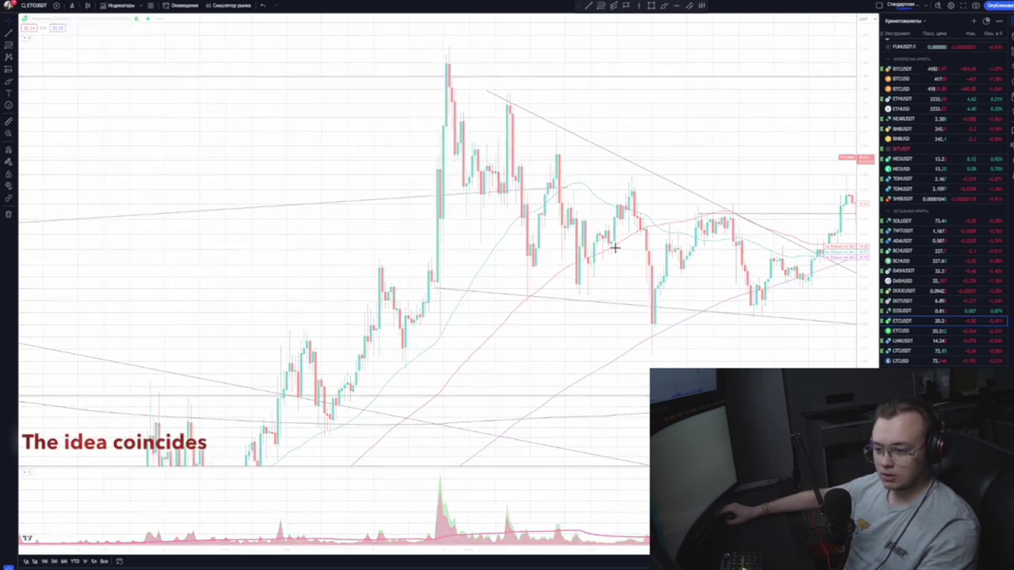
double_click(867, 213)
drag(773, 195, 542, 207)
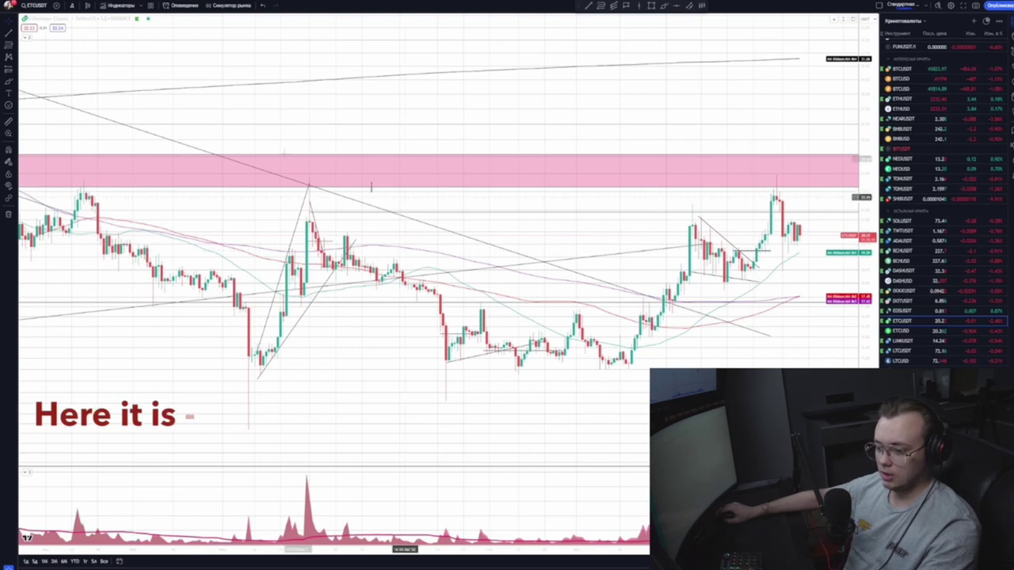
scroll(351, 95, down, 5)
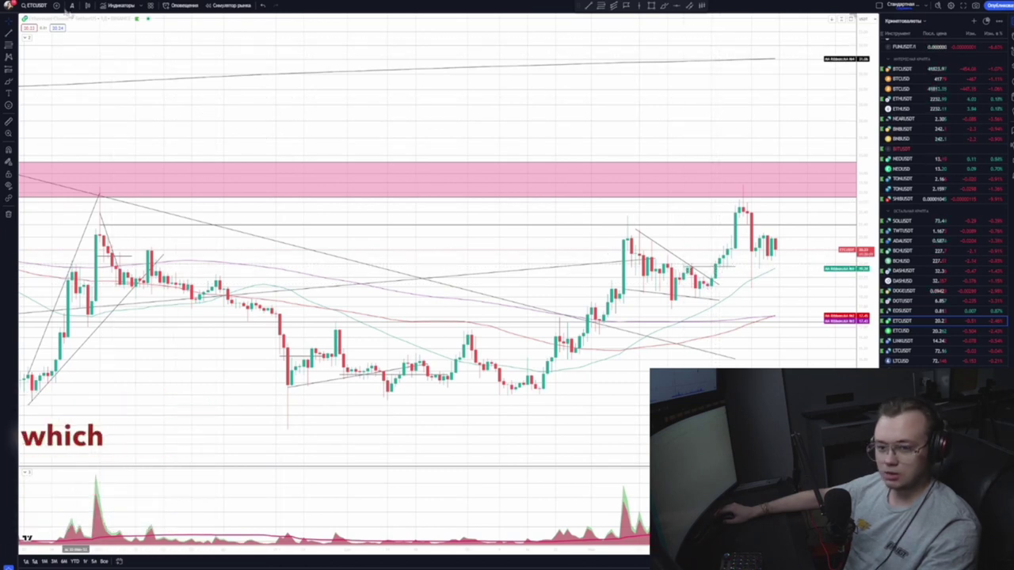
Return the ETCUSDT chart to the 4-hour timeframe and frame the breakout from the converging pattern
click(72, 5)
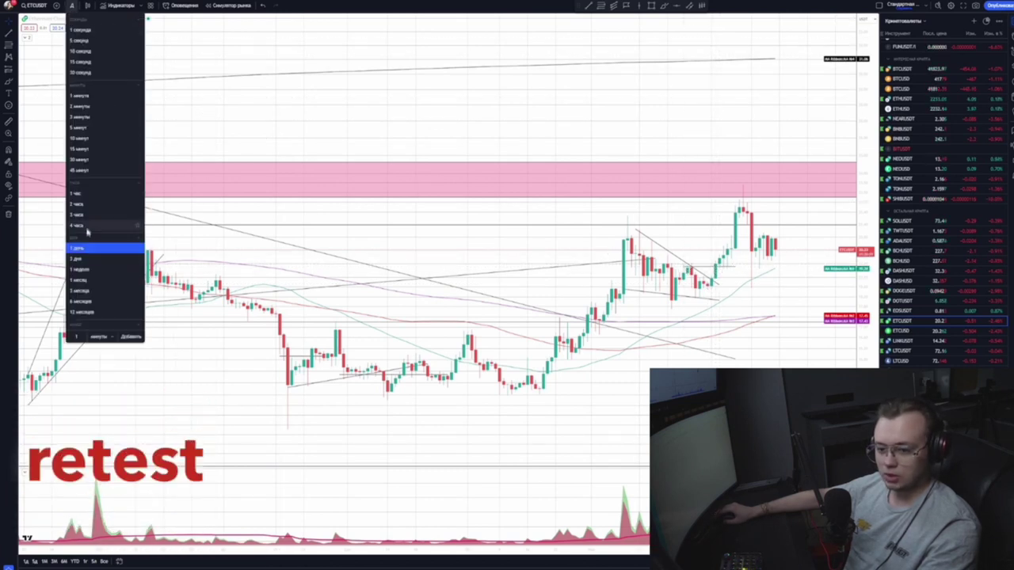
click(103, 249)
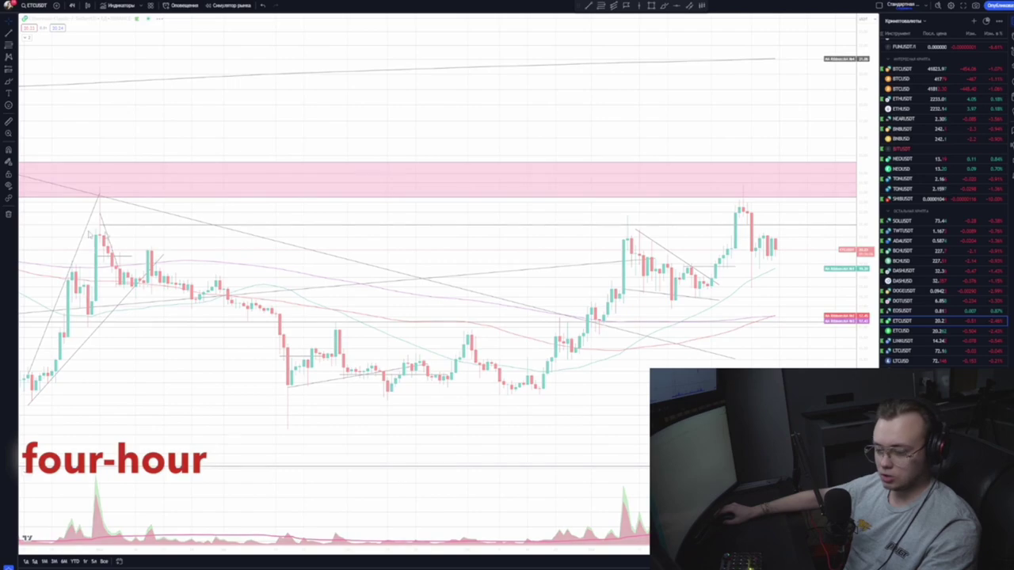
drag(89, 235, 566, 319)
scroll(566, 319, down, 4)
drag(609, 183, 779, 185)
scroll(799, 232, up, 3)
scroll(787, 143, up, 3)
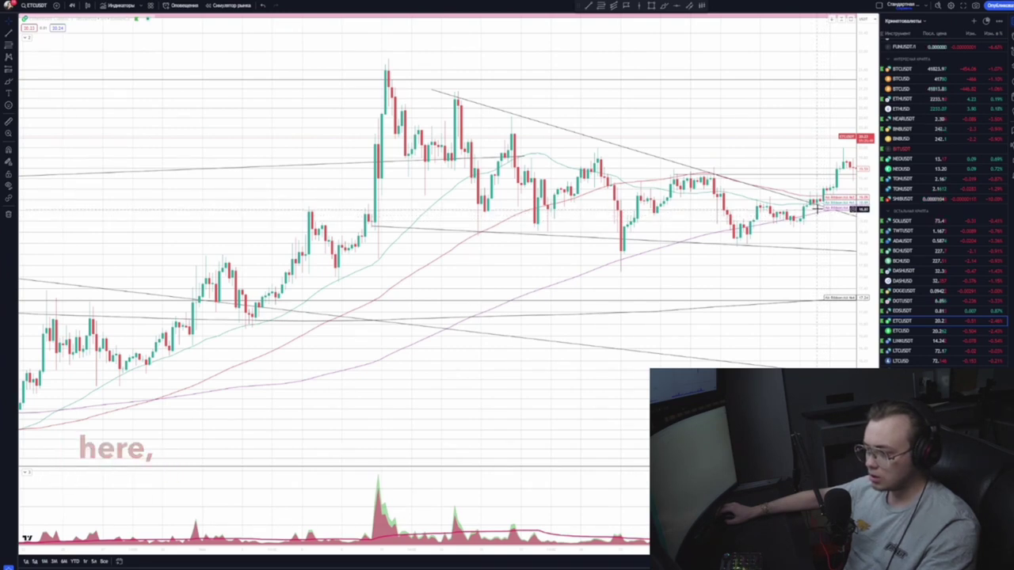
drag(819, 208, 776, 208)
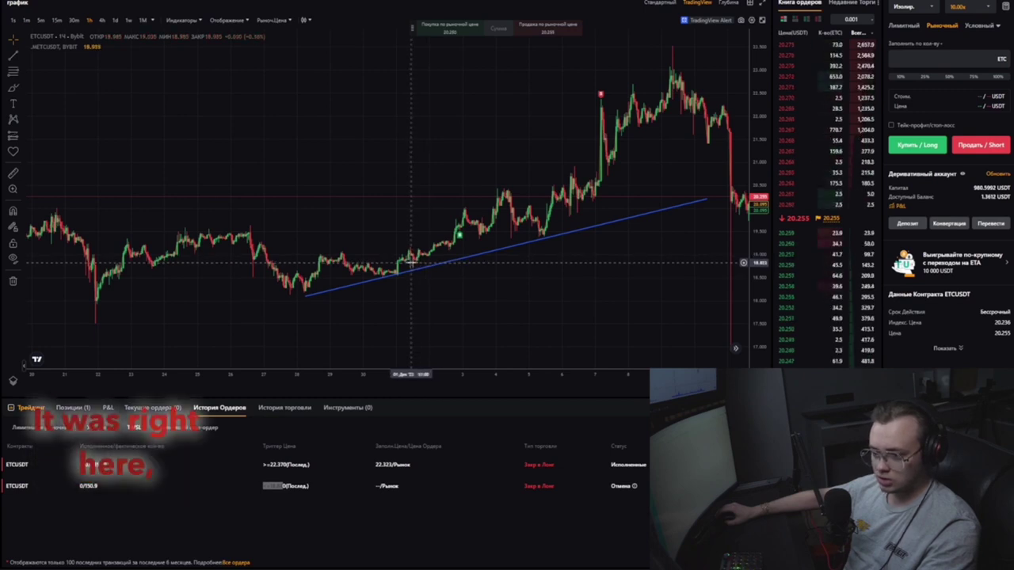
Switch back to Bybit and review the ETCUSDT market entry order and the trade history
scroll(420, 264, down, 2)
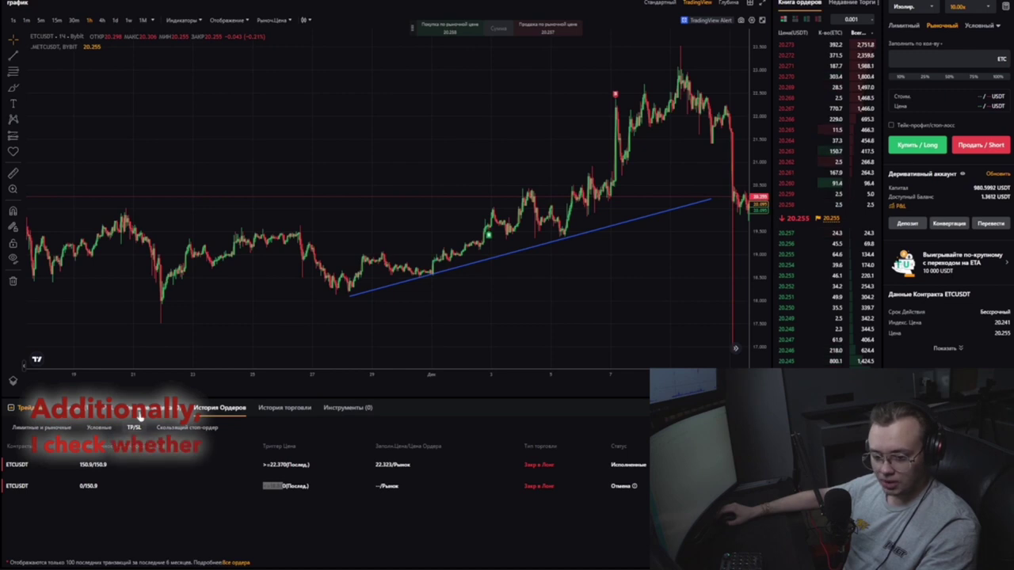
click(41, 427)
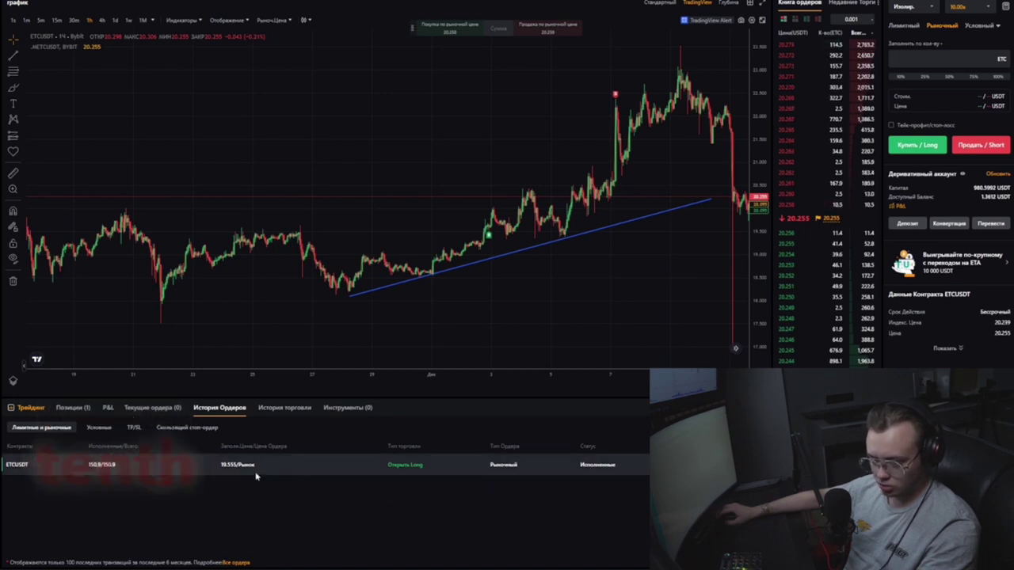
click(101, 430)
click(283, 408)
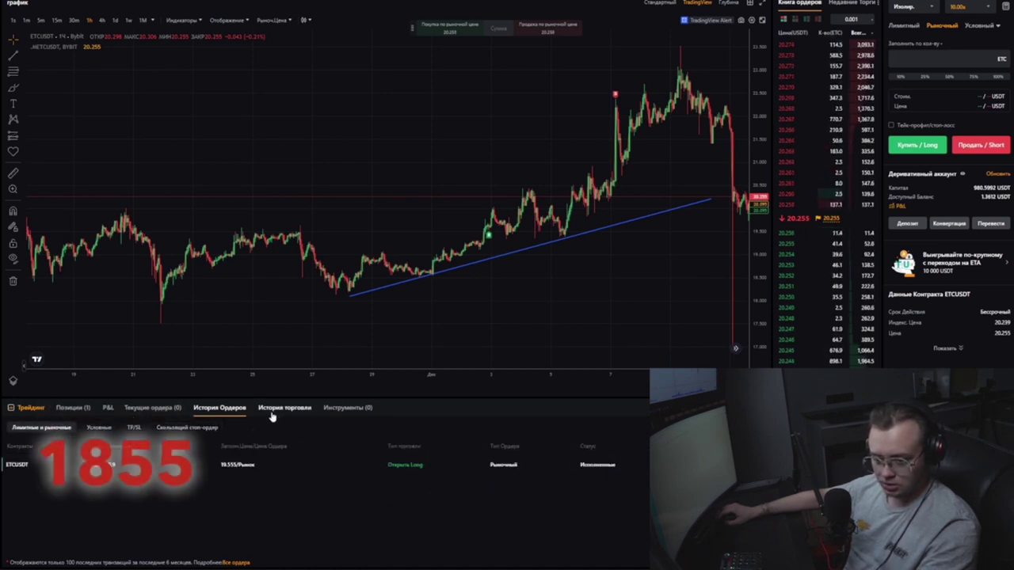
scroll(253, 473, up, 1)
click(164, 453)
click(220, 451)
scroll(116, 443, down, 1)
Show the ETCUSDT trade's closed orders and closed positions in the P&L records
click(107, 407)
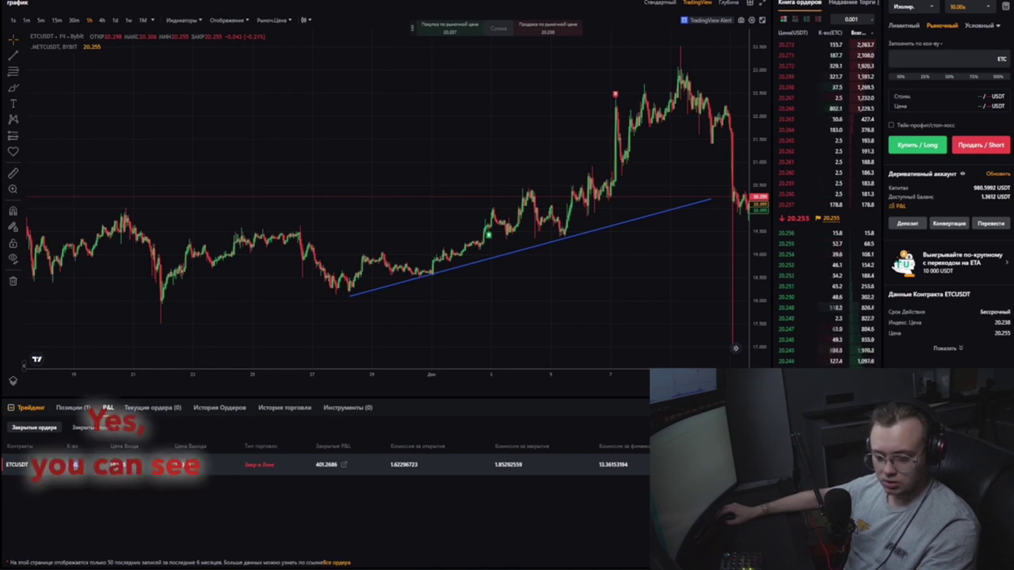
click(85, 429)
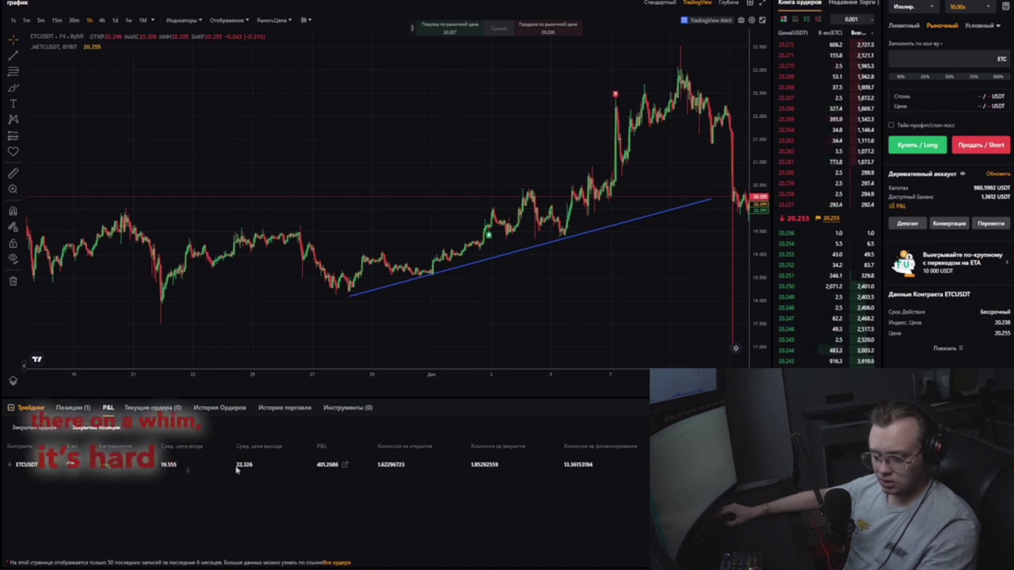
scroll(489, 236, up, 1)
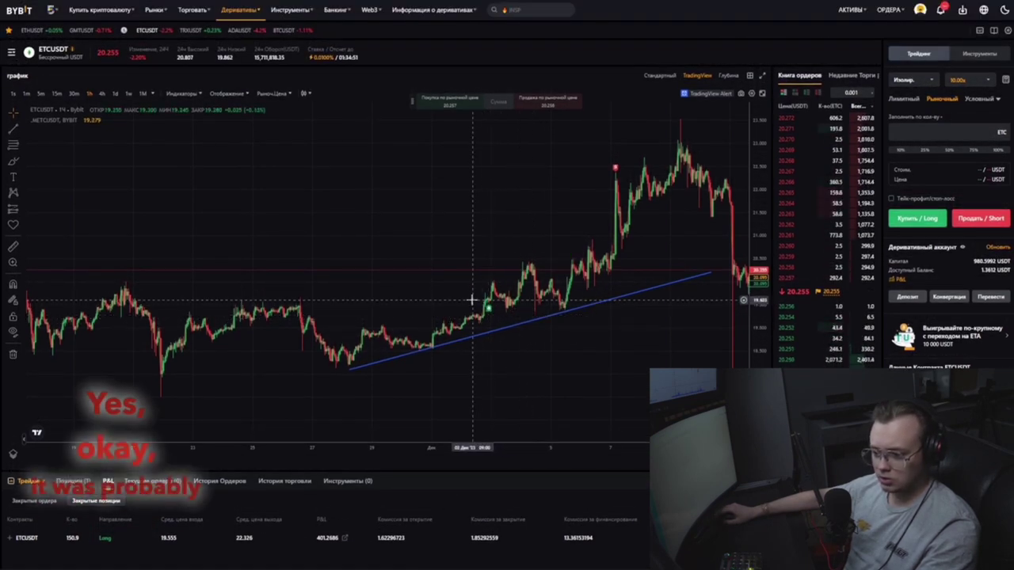
Measure the price move from the buy entry towards the exit and highlight the closed position's average exit price
shift+click(472, 300)
click(609, 181)
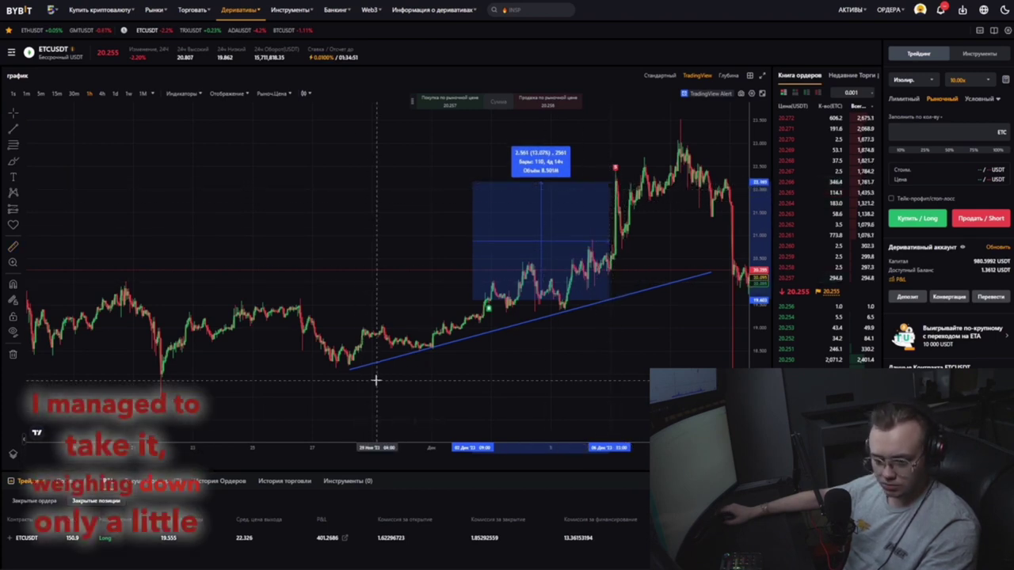
scroll(134, 499, down, 1)
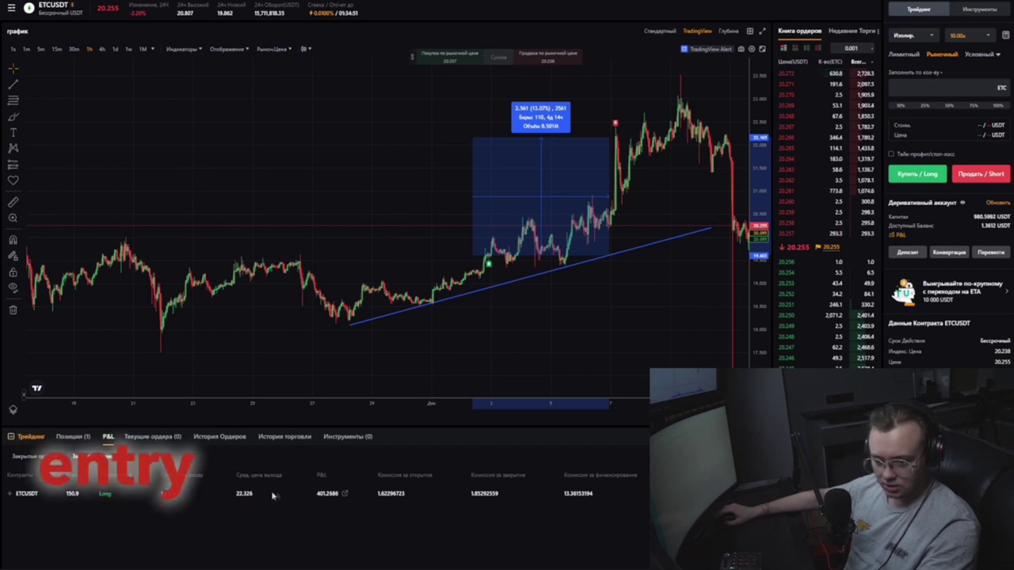
double_click(244, 494)
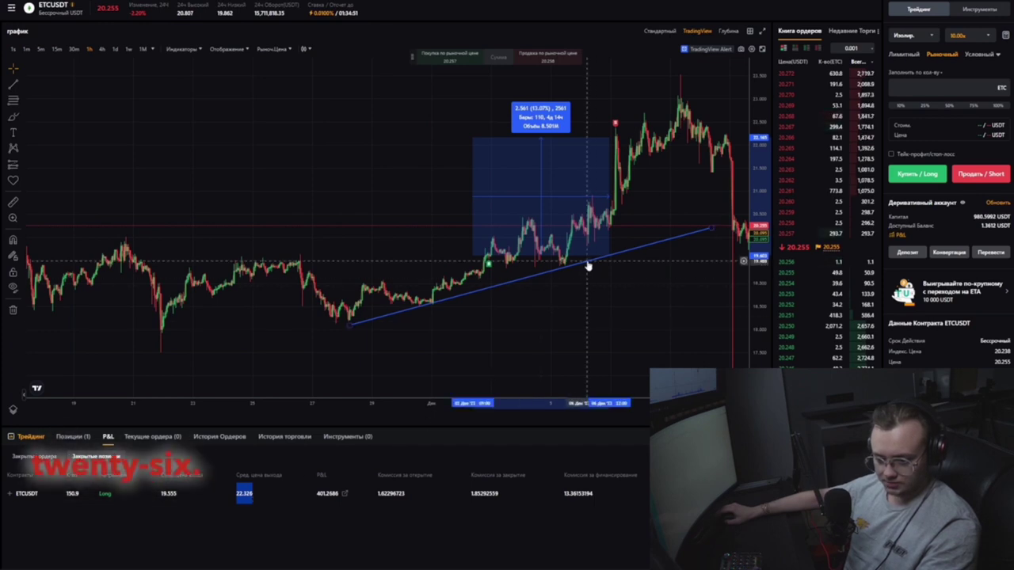
click(607, 131)
Reframe the trade and remeasure the price move from the buy marker up to the sell marker, clearing the measurement
scroll(608, 131, down, 3)
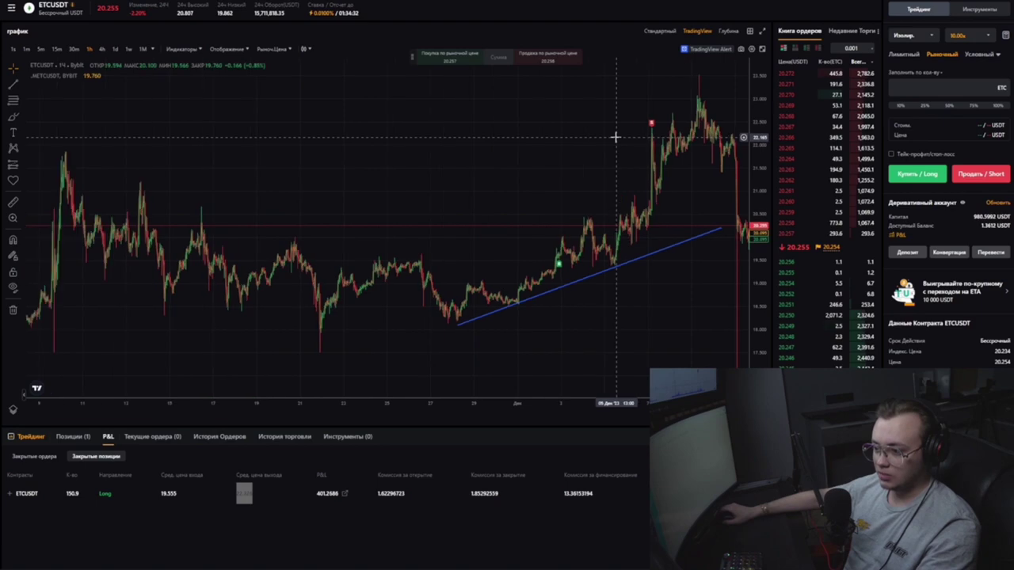
scroll(668, 143, up, 3)
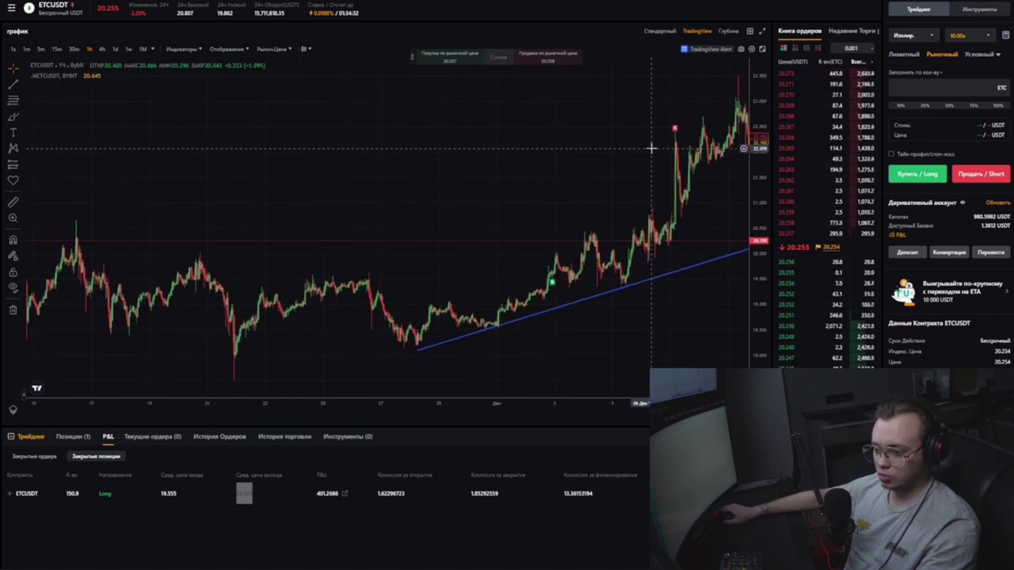
mouse_move(617, 152)
mouse_down()
mouse_move(679, 154)
mouse_move(630, 164)
mouse_up()
shift+click(560, 266)
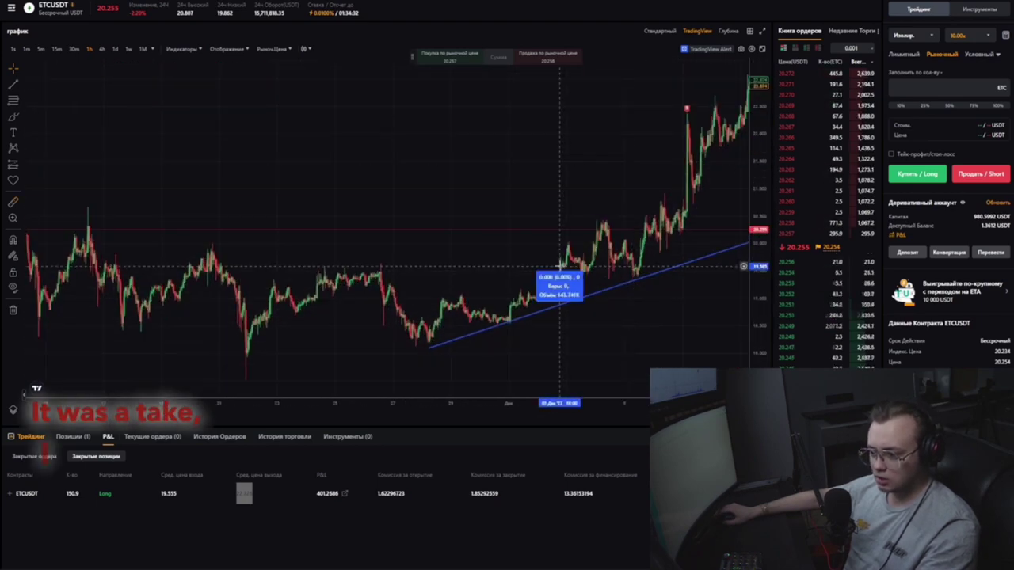
click(688, 118)
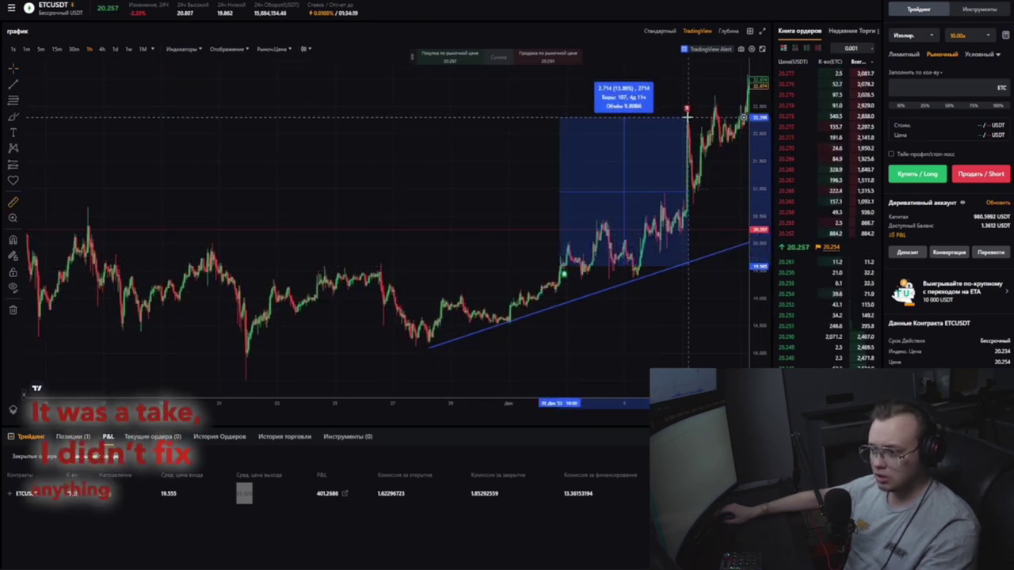
click(641, 165)
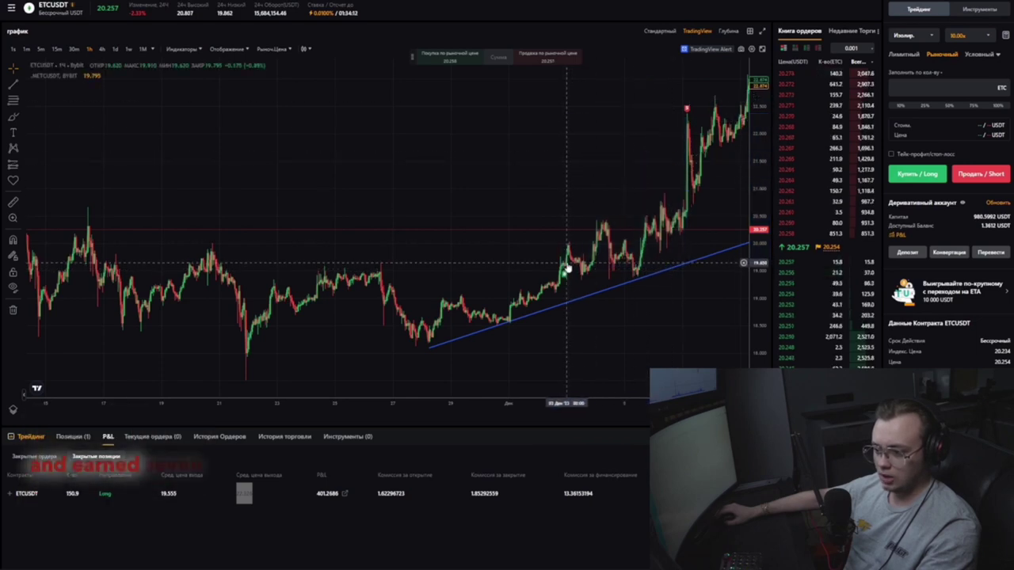
Check the average exit price again and examine the entry's retest against the overall trend on the 1-hour chart
double_click(244, 493)
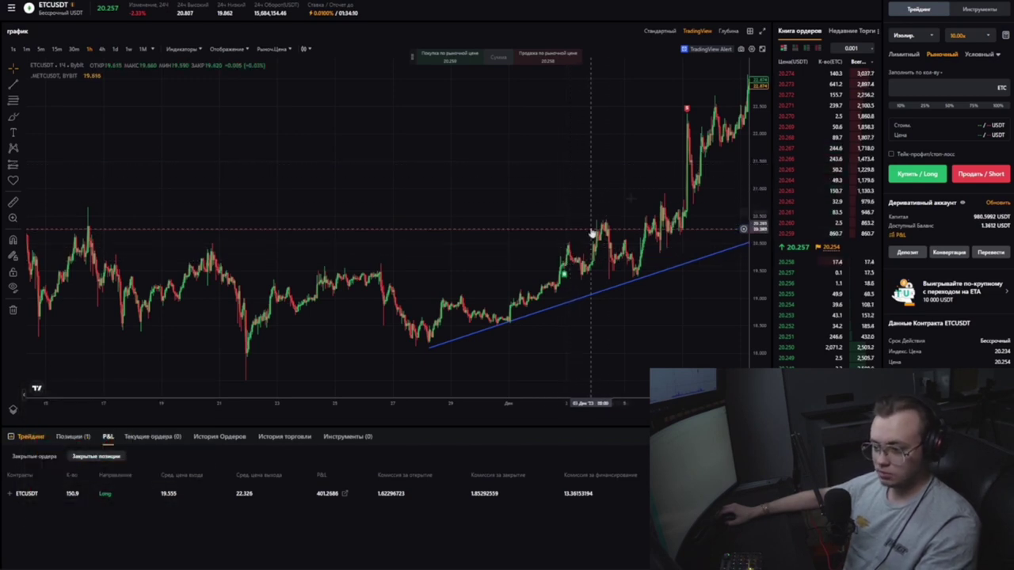
drag(538, 250, 573, 237)
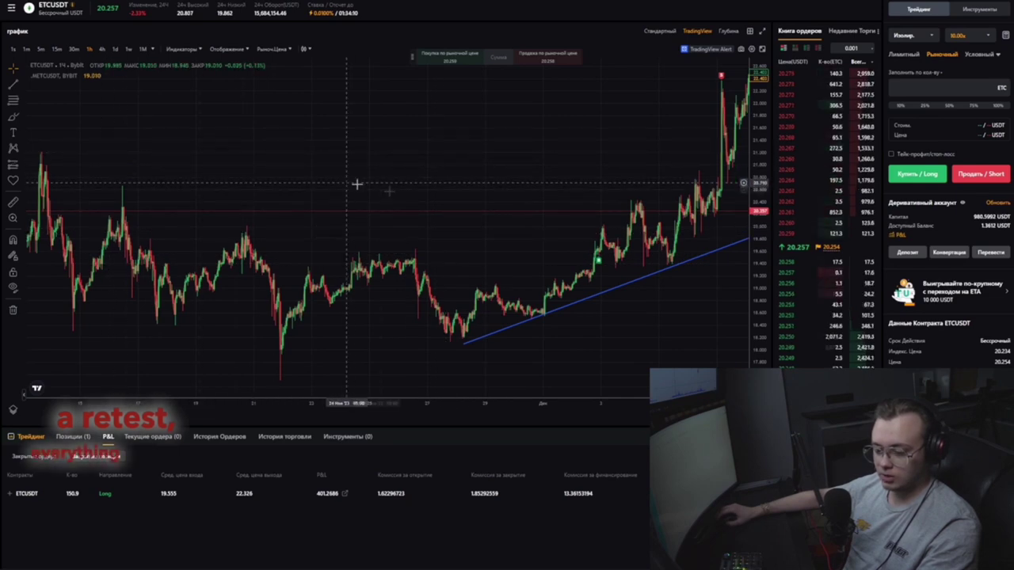
scroll(250, 242, down, 3)
scroll(562, 262, up, 3)
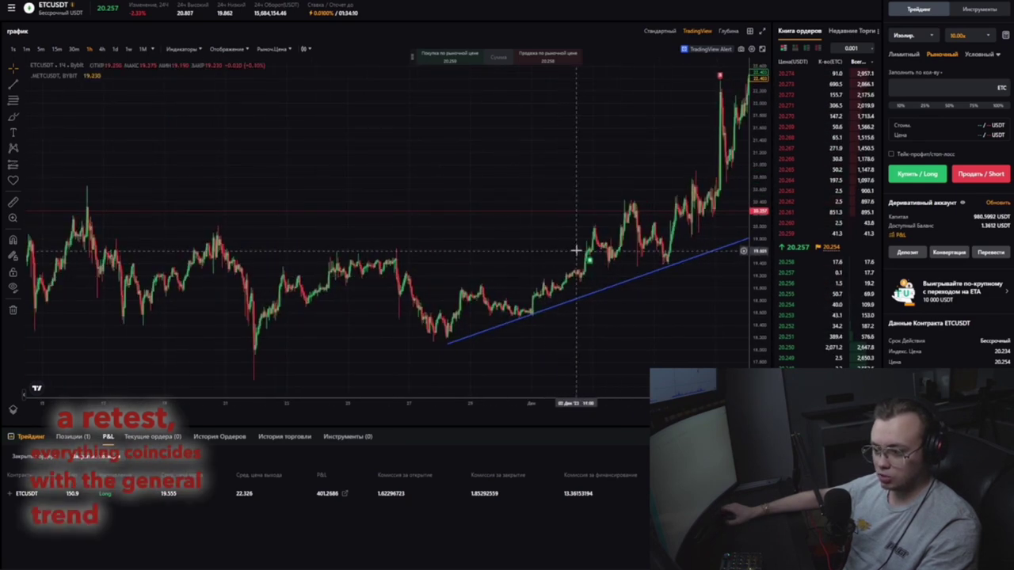
Measure the price rise from the buy marker towards the sell marker on the 1-hour ETCUSDT chart
scroll(565, 262, up, 2)
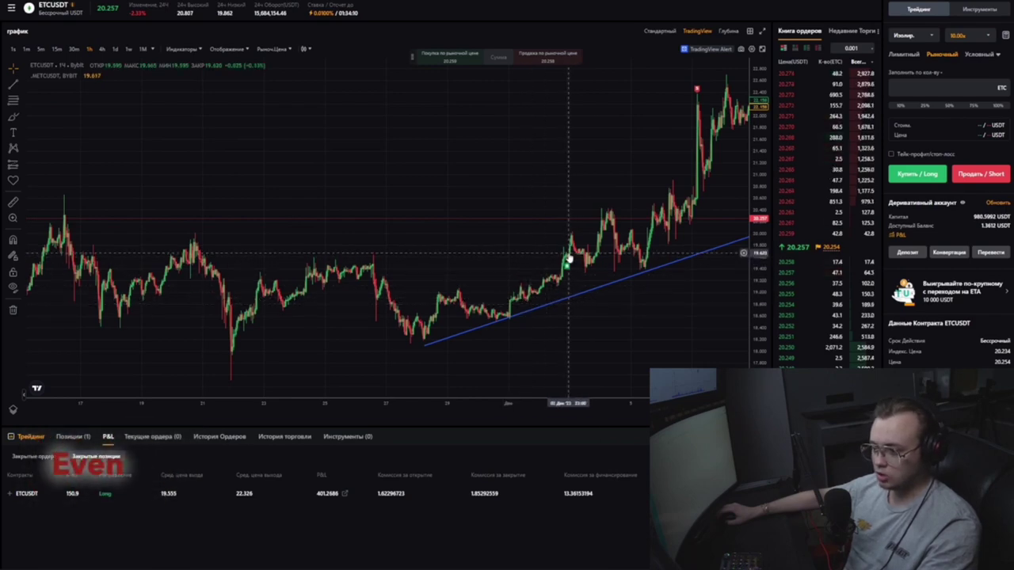
shift+click(569, 253)
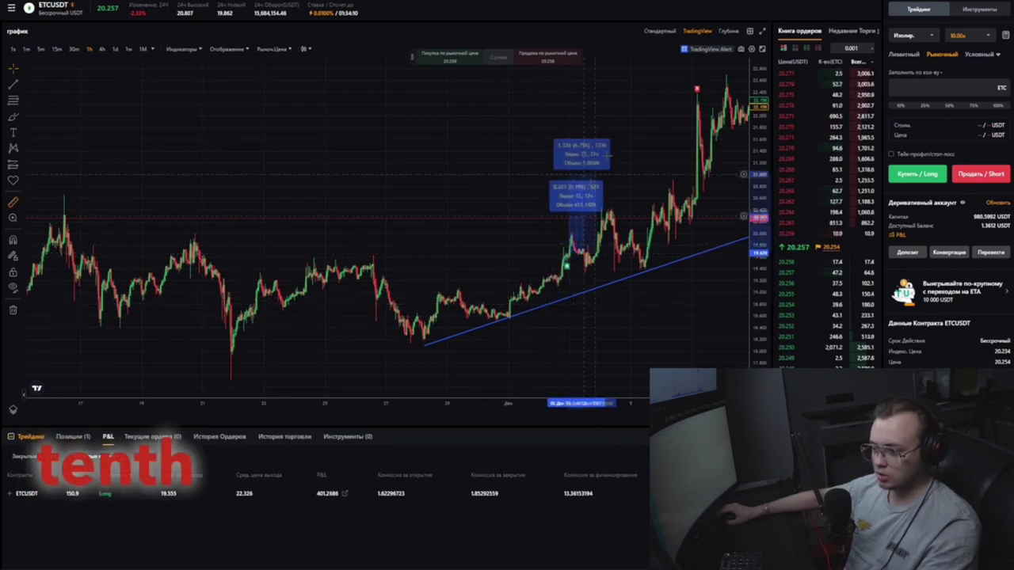
click(657, 102)
Examine the exit against the previous high and the price swings around the buy entry on the ETCUSDT chart
scroll(535, 129, down, 5)
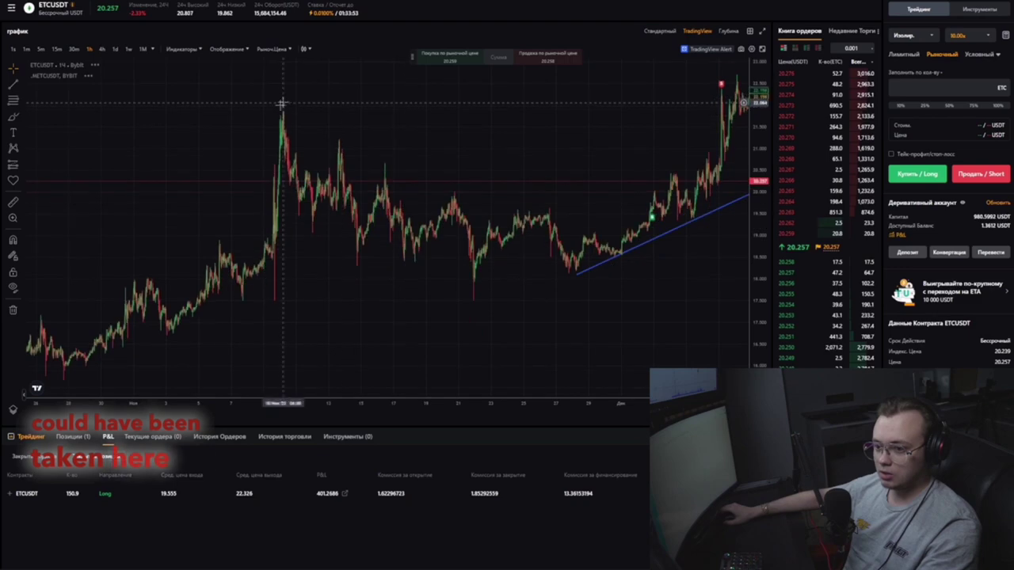
scroll(671, 129, up, 5)
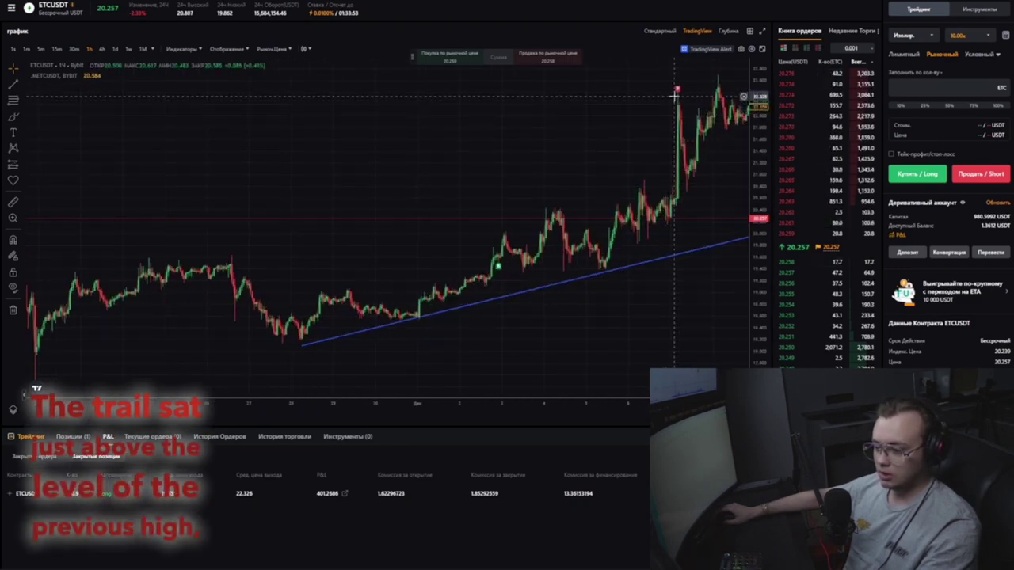
drag(679, 101, 519, 153)
drag(616, 80, 626, 120)
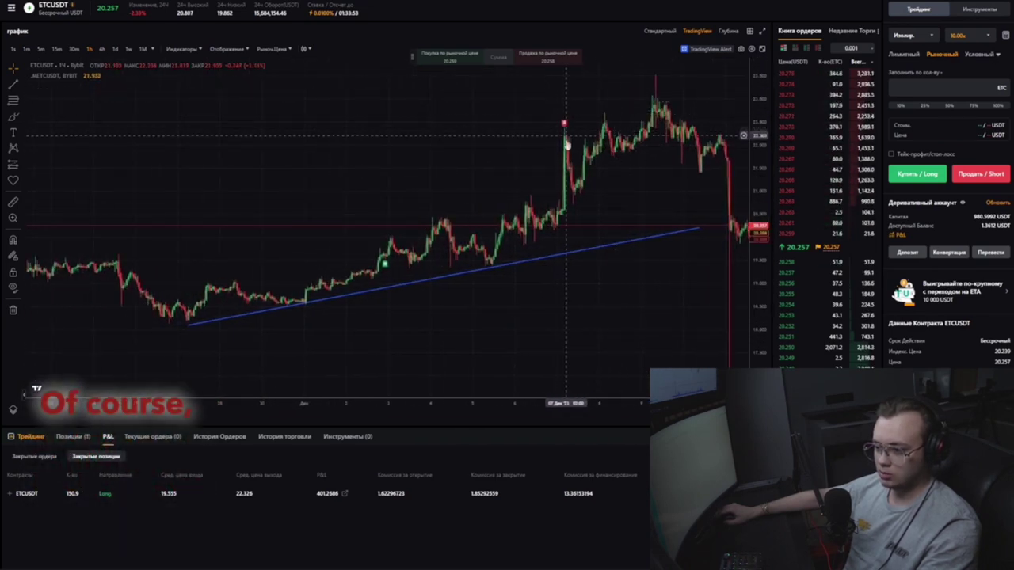
drag(400, 147, 632, 145)
scroll(652, 145, up, 5)
drag(555, 109, 606, 128)
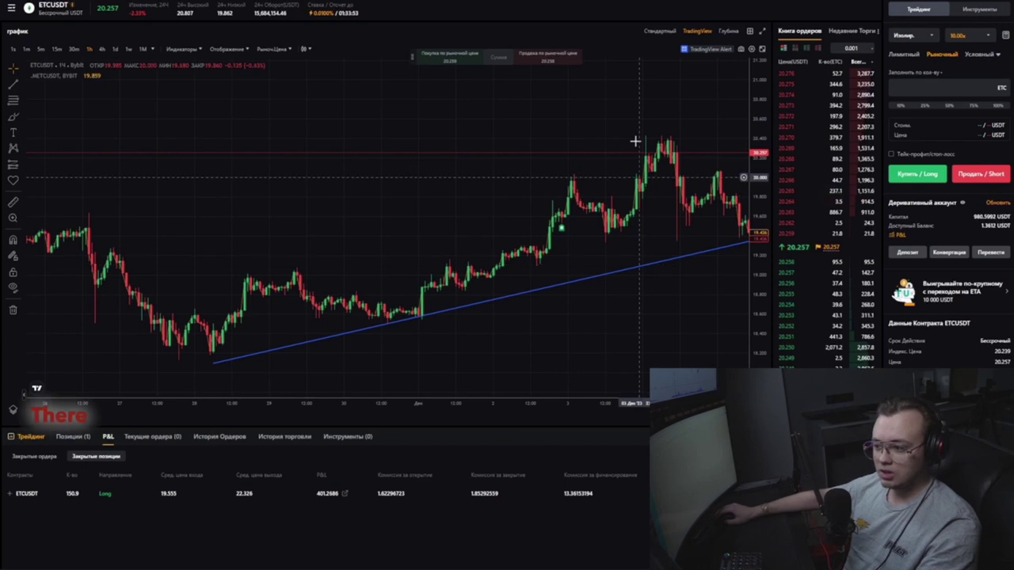
scroll(593, 123, down, 3)
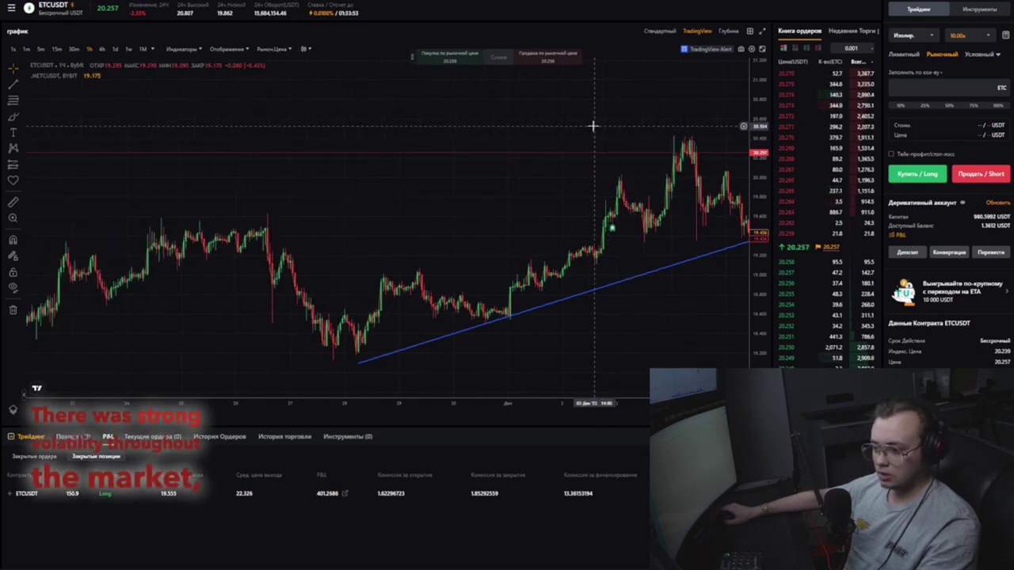
scroll(592, 125, up, 3)
drag(589, 127, 585, 128)
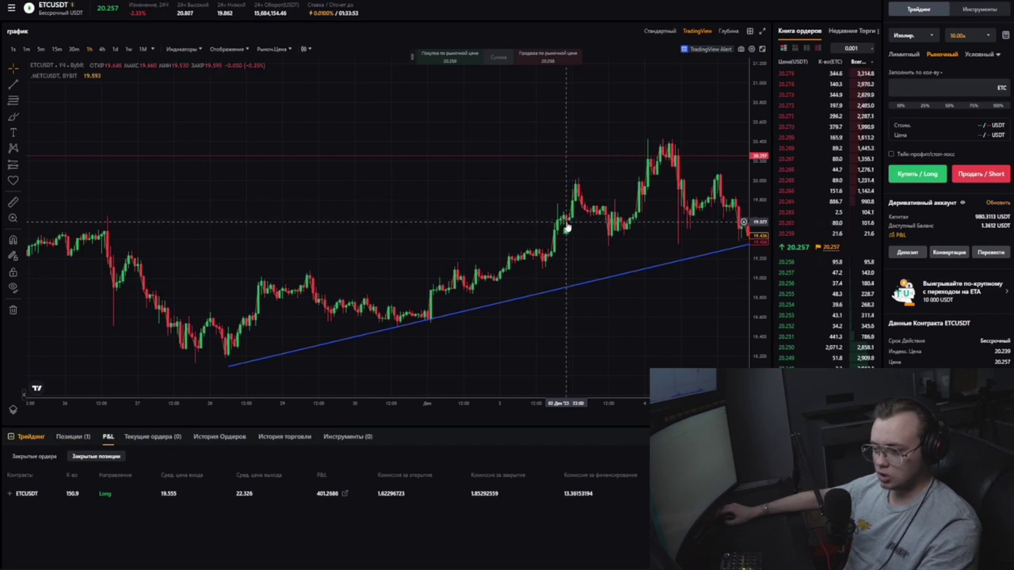
Measure the sharp squeeze candle after the entry from its upper end to its low, then clear the measurement
shift+click(679, 151)
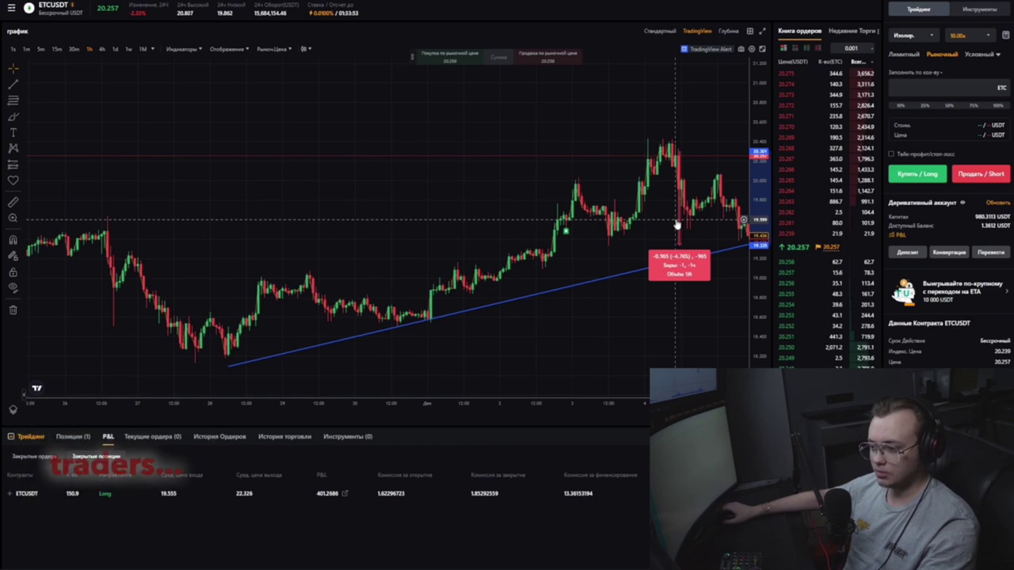
shift+click(679, 148)
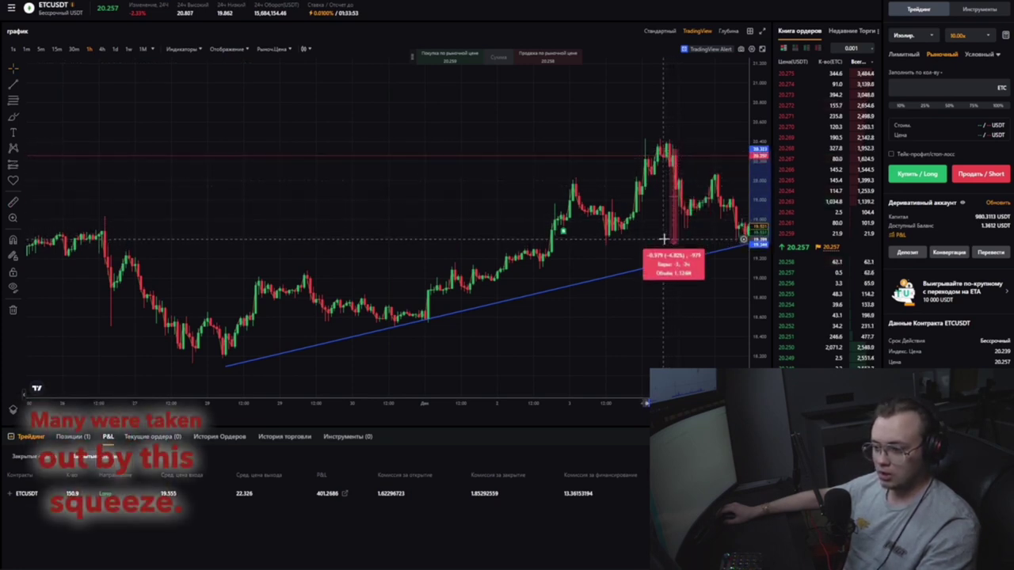
click(639, 247)
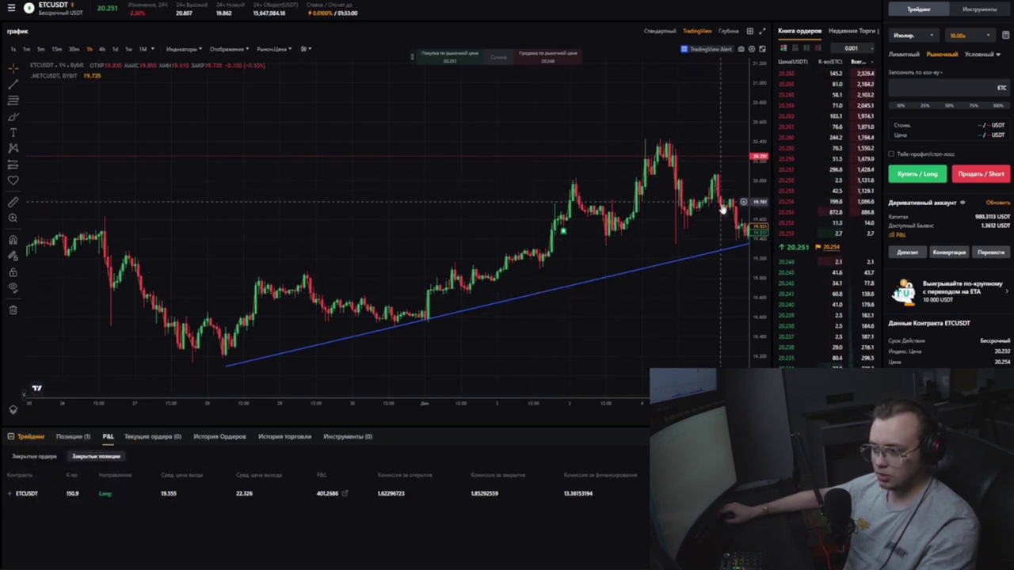
Examine the head and shoulders pattern after the entry and how price reacts at the blue trendline
scroll(724, 225, down, 3)
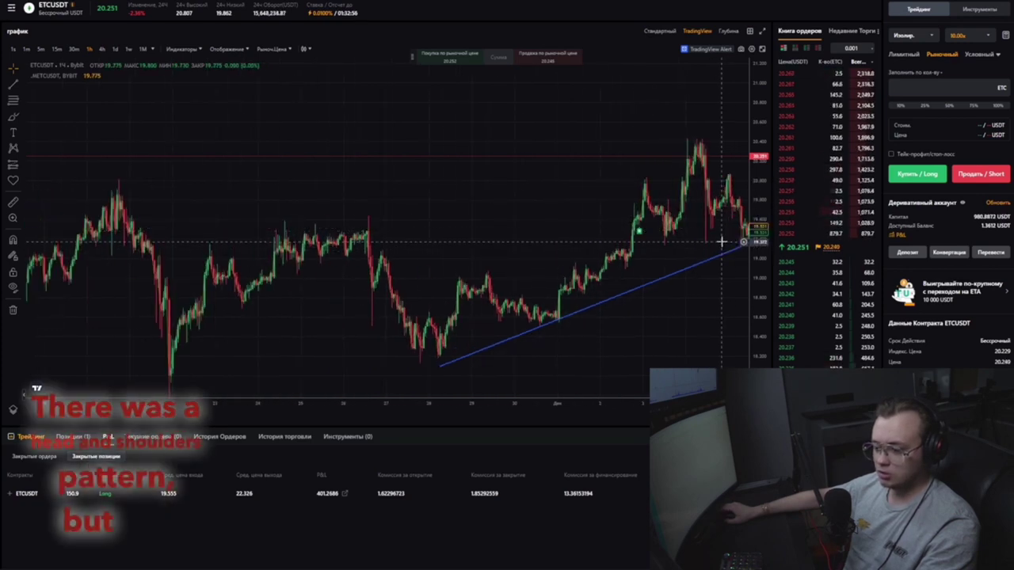
mouse_move(729, 240)
mouse_down()
mouse_move(708, 241)
mouse_move(732, 236)
mouse_up()
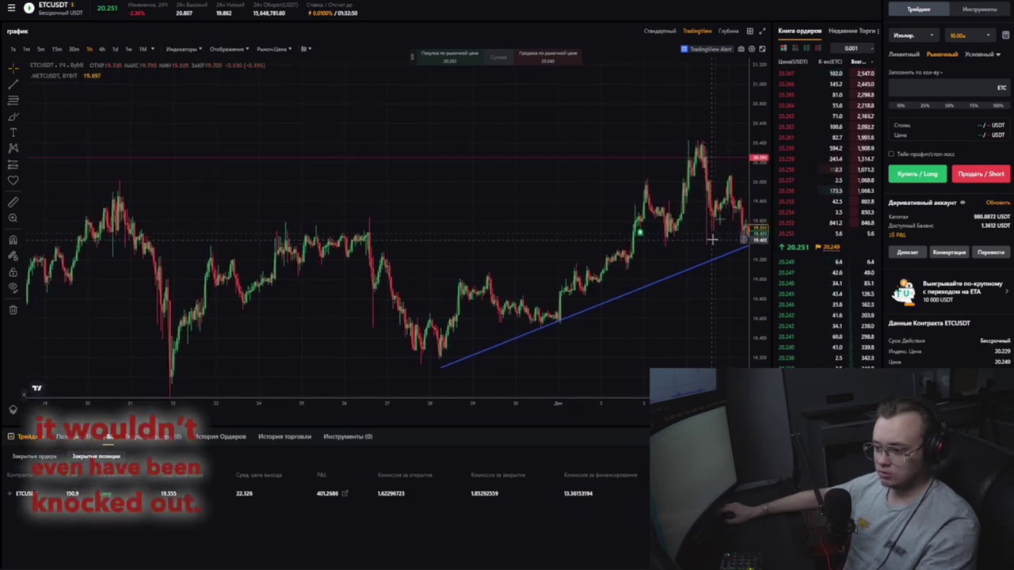
scroll(712, 240, down, 5)
scroll(706, 241, up, 5)
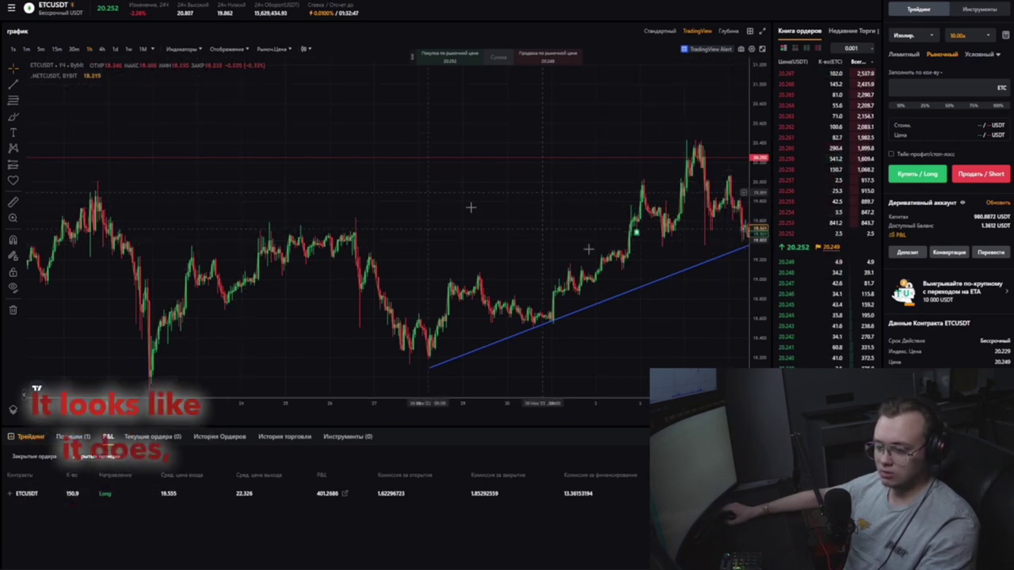
scroll(664, 223, down, 4)
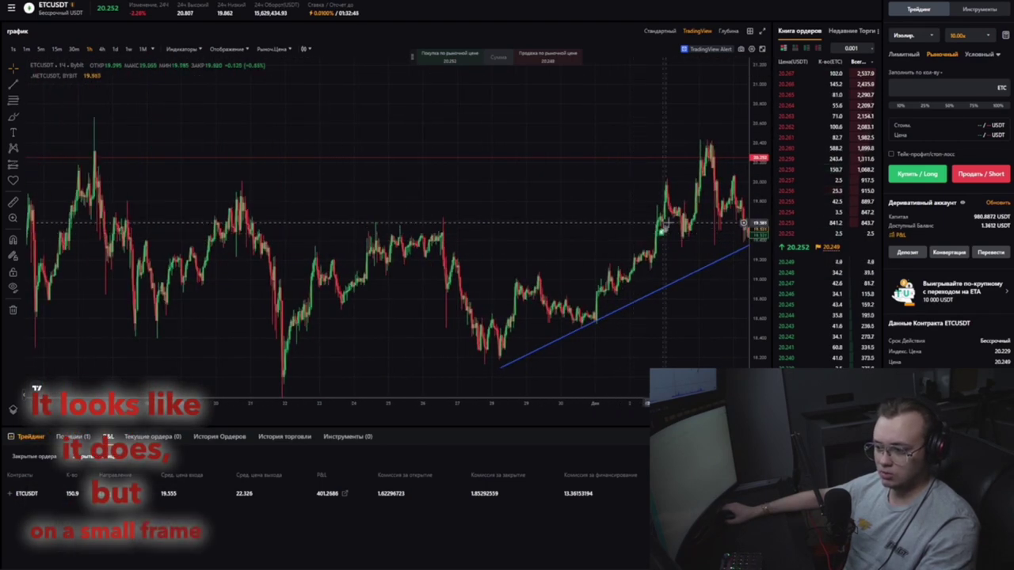
scroll(546, 249, up, 2)
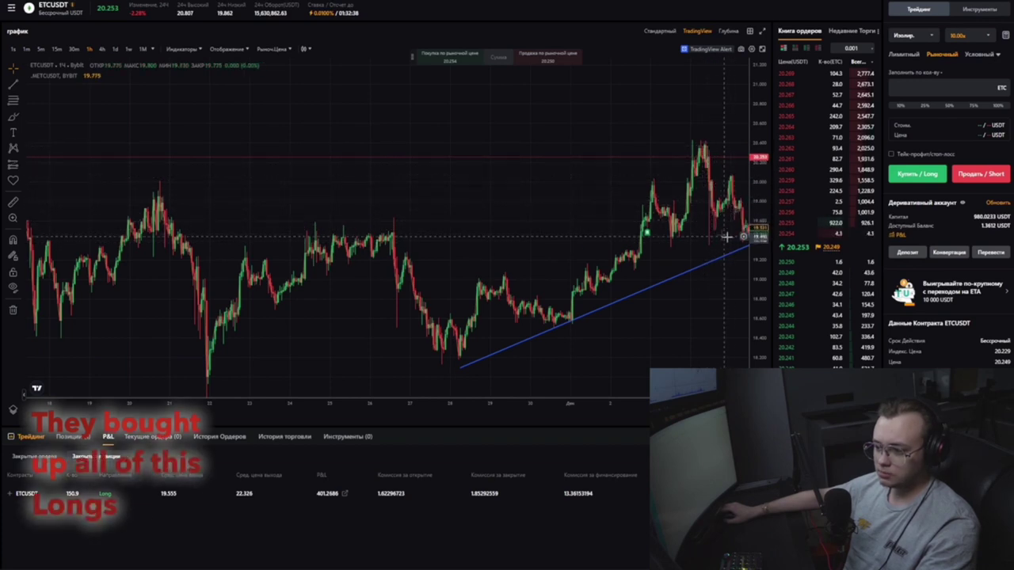
drag(711, 237, 676, 237)
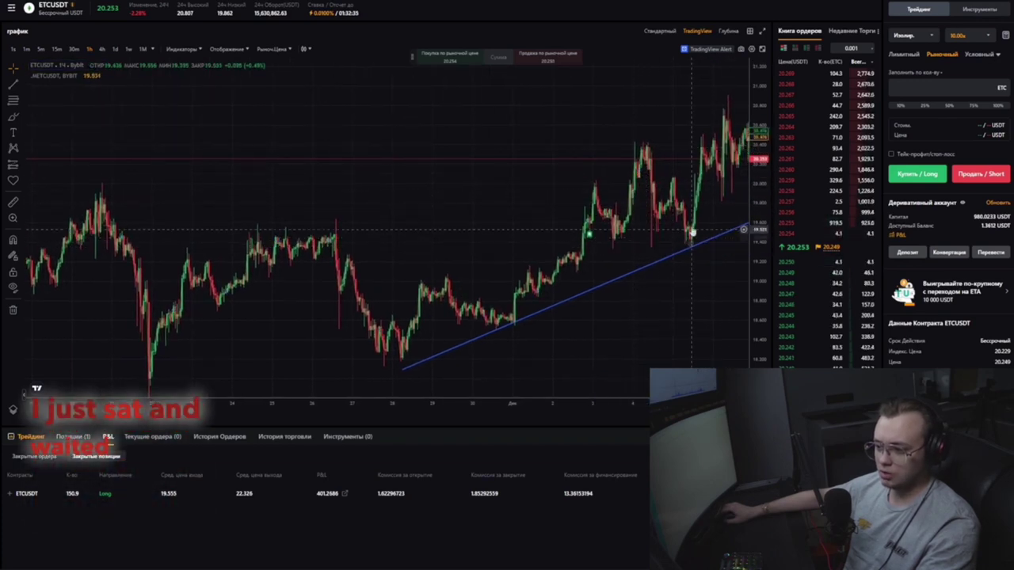
drag(695, 113, 679, 149)
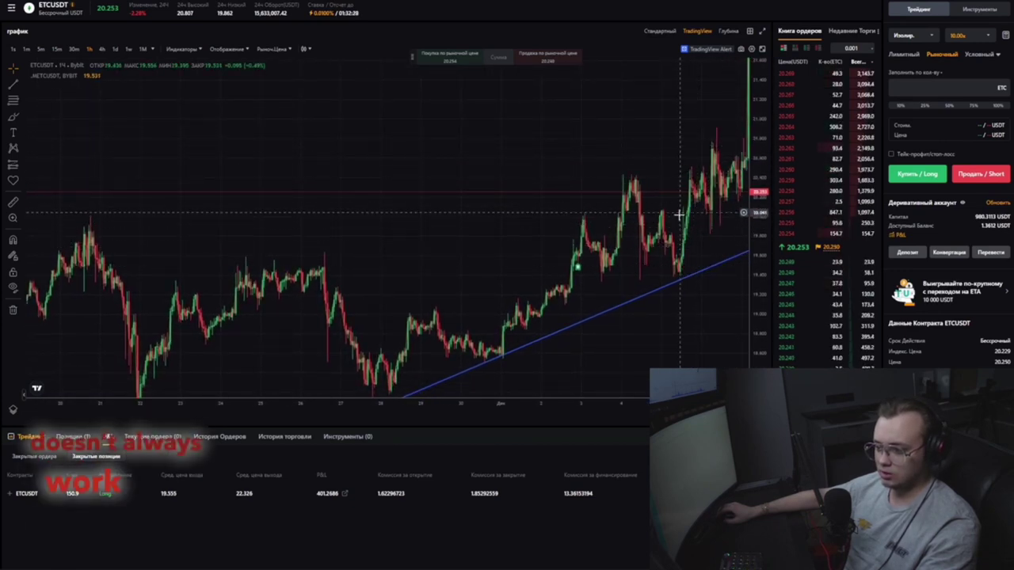
Sketch a rising brush stroke along the uptrend from the trendline and undo the drawing
click(13, 116)
mouse_move(483, 346)
mouse_down()
mouse_move(671, 274)
mouse_move(698, 165)
mouse_move(720, 197)
mouse_move(737, 167)
mouse_move(732, 138)
mouse_move(744, 167)
mouse_up()
key(ctrl+z)
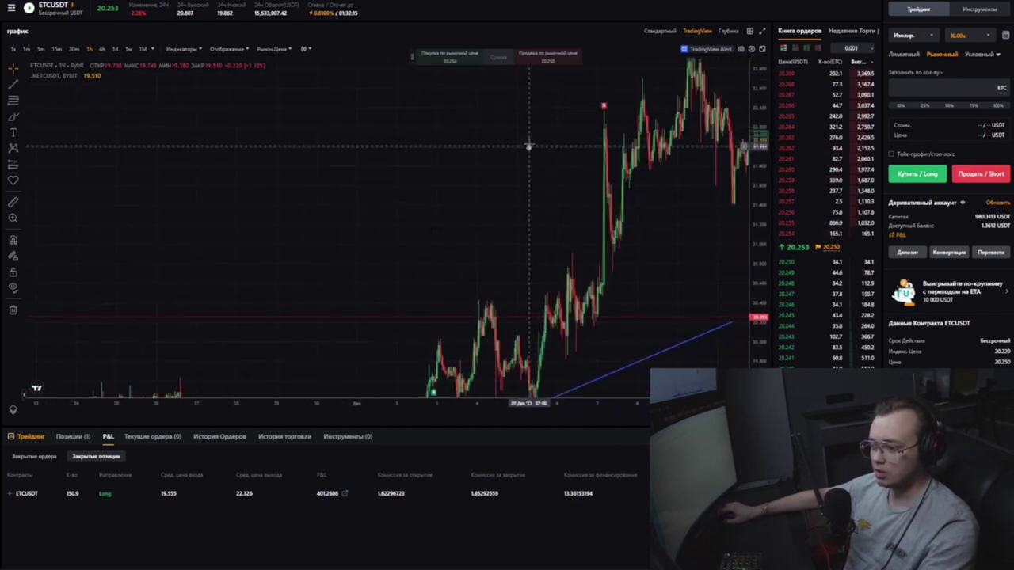
Reset the chart's price scale, reframe the whole ETCUSDT trade, and highlight the closed position's P&L value
double_click(755, 158)
scroll(562, 140, down, 3)
drag(562, 143, 522, 149)
scroll(545, 148, up, 3)
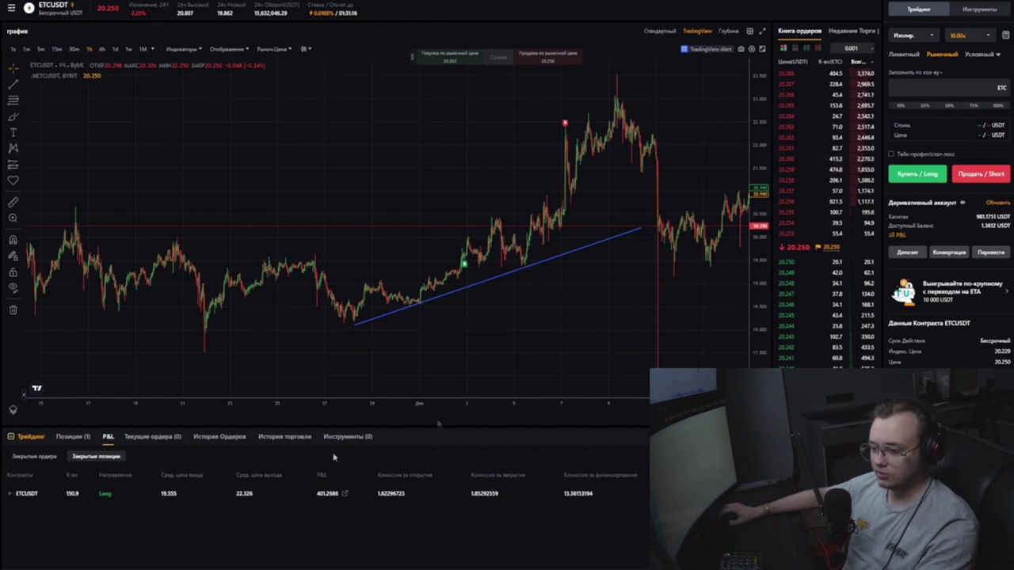
scroll(523, 162, up, 5)
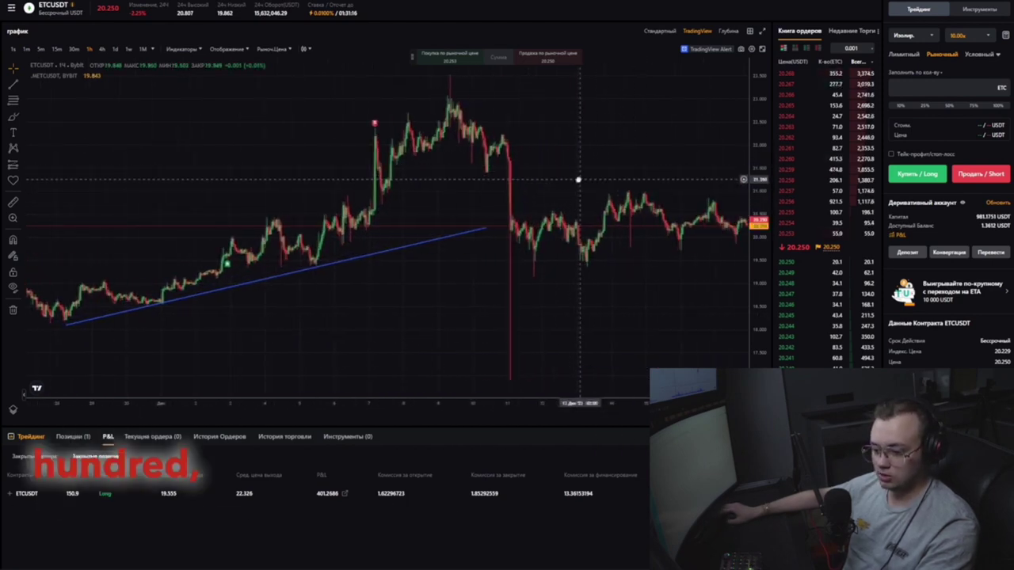
double_click(327, 494)
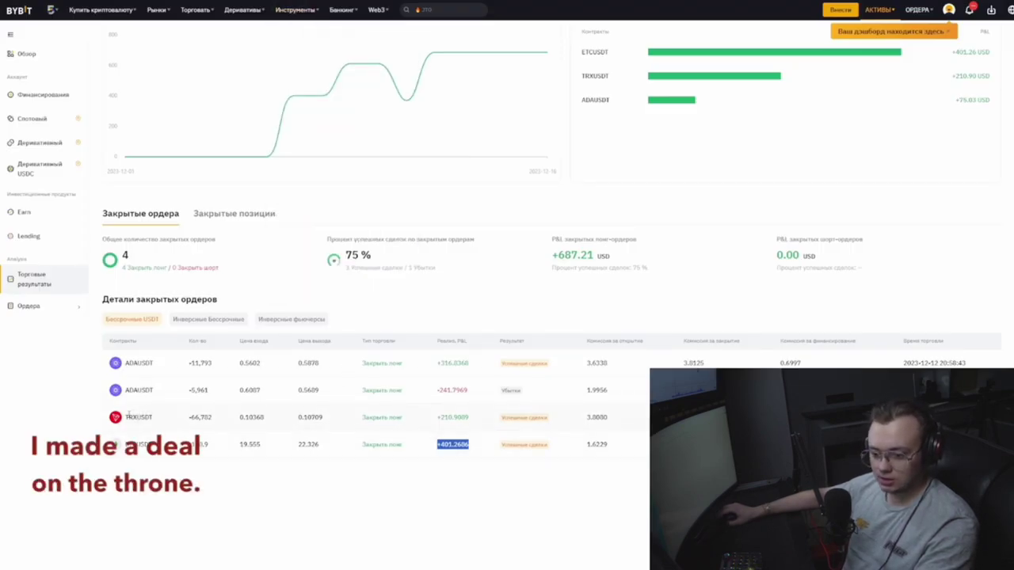
Highlight TRXUSDT in the closed order details and open the TRXUSDT perpetual contract's chart at its trade markers
drag(127, 415, 162, 418)
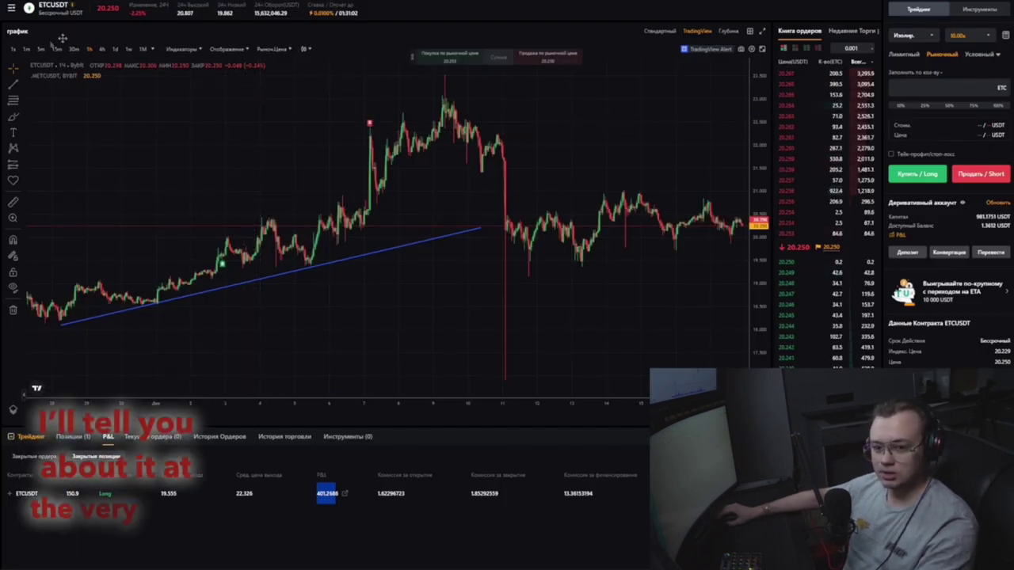
scroll(507, 147, up, 1)
scroll(933, 252, up, 1)
mouse_move(60, 57)
click(69, 80)
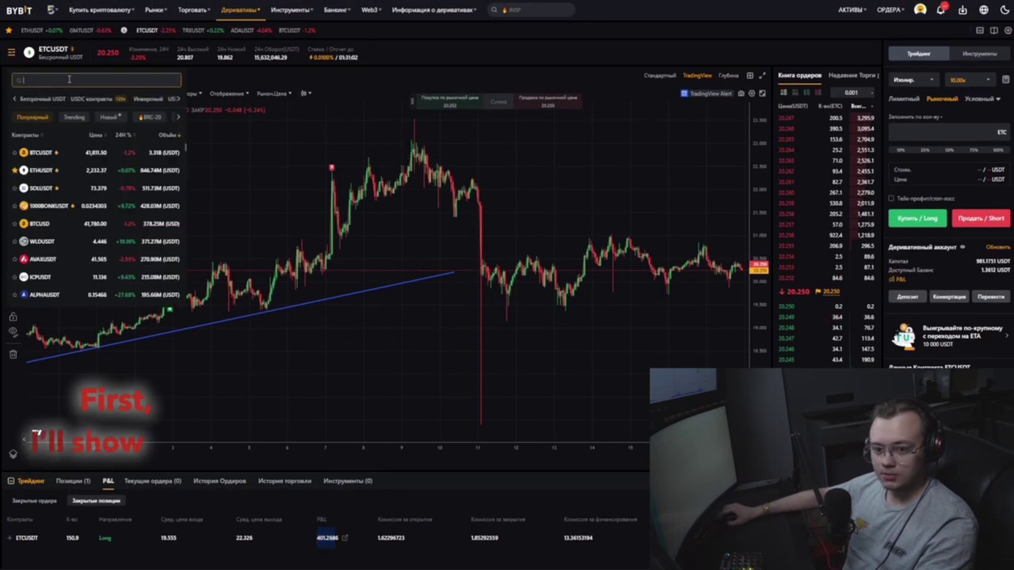
text(tr)
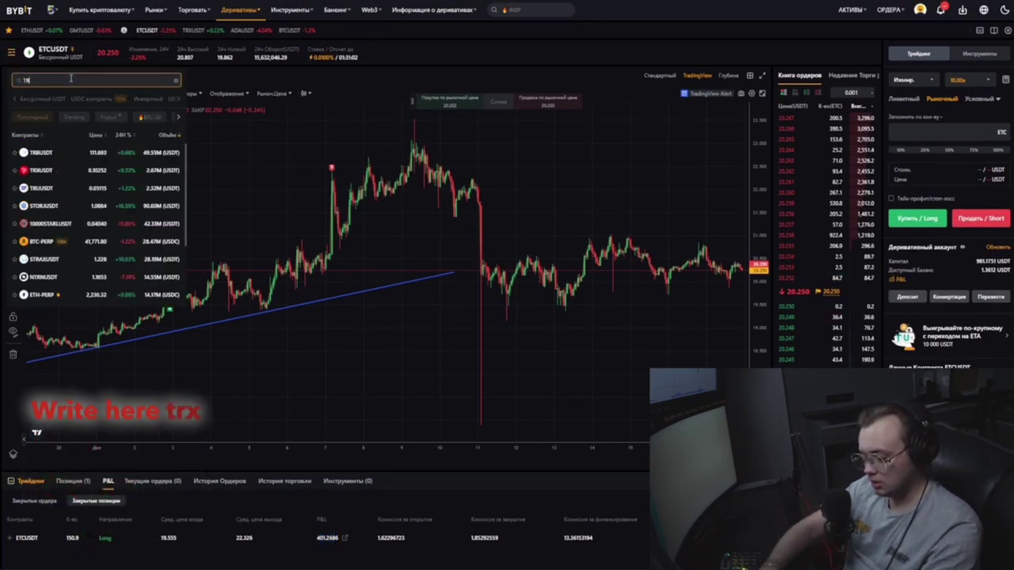
text(xus)
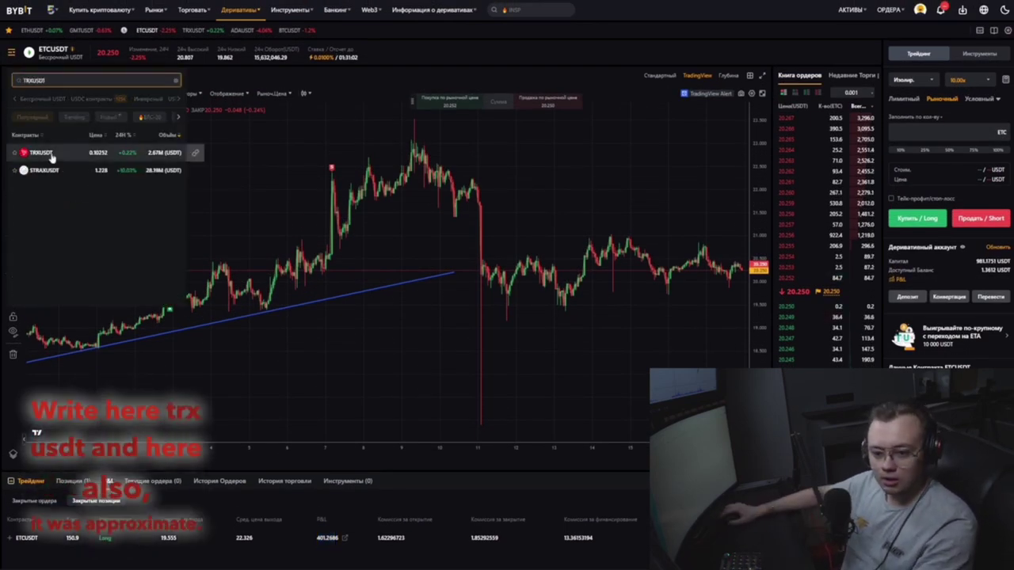
click(43, 152)
scroll(487, 192, down, 6)
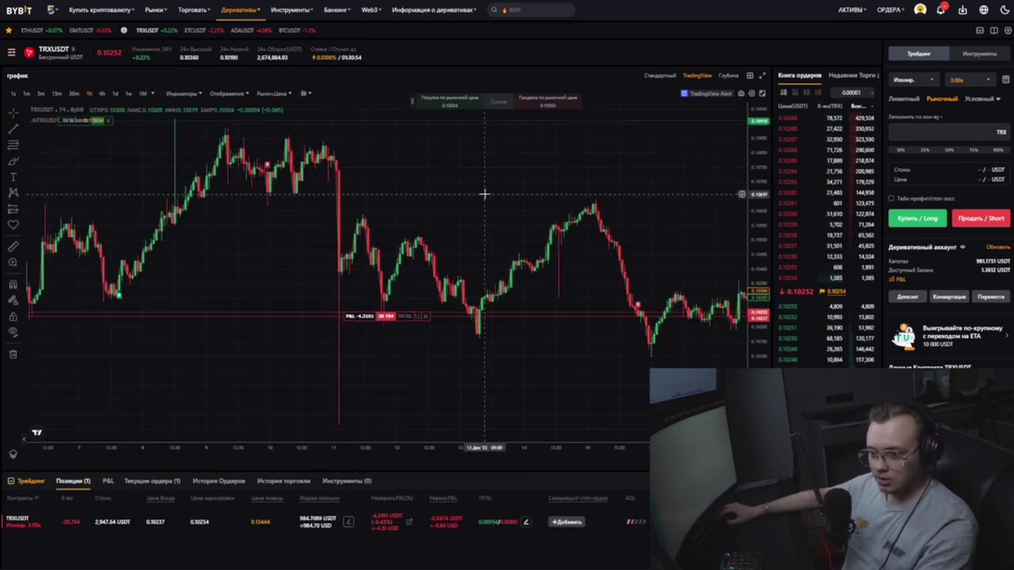
scroll(490, 256, up, 4)
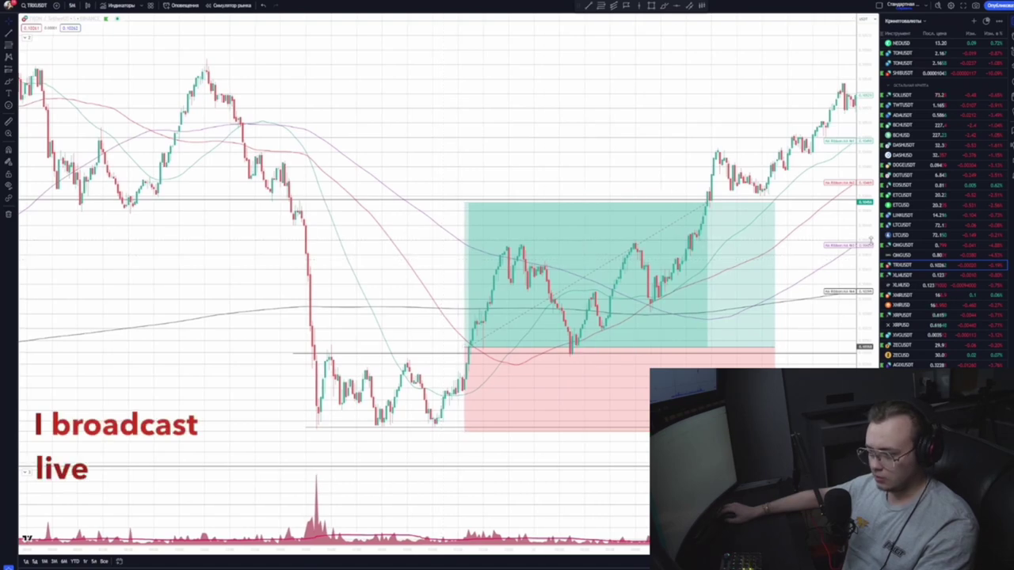
On the TradingView TRXUSDT chart, sketch an arrow pointing to the long position's entry and undo it
drag(871, 240, 807, 245)
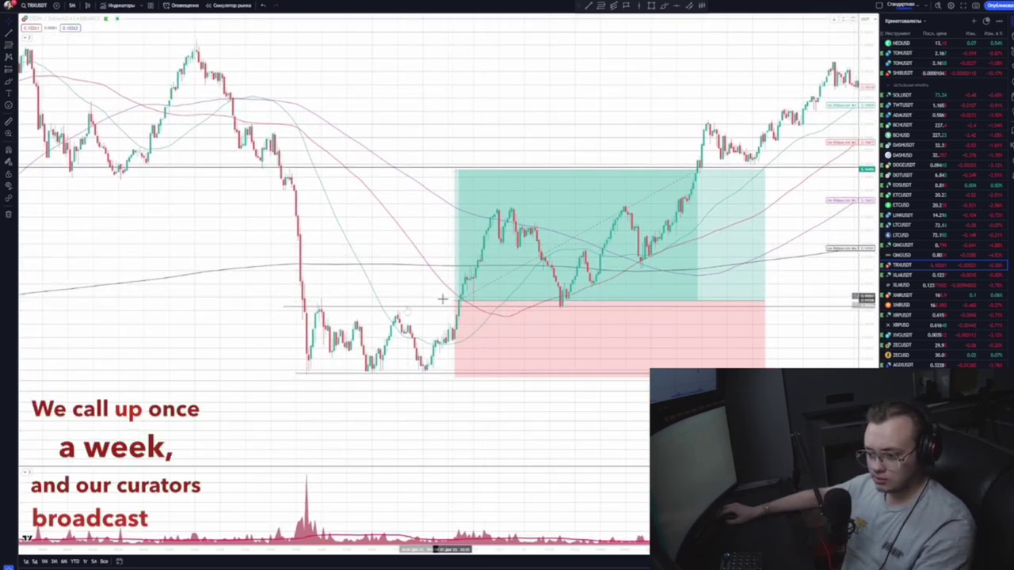
drag(389, 220, 399, 211)
drag(418, 279, 446, 277)
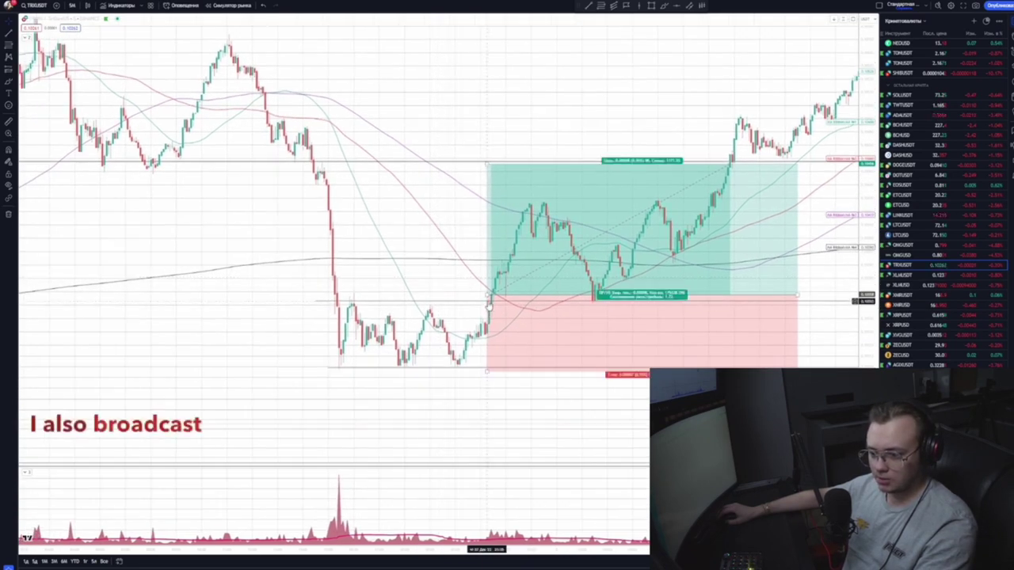
drag(419, 288, 467, 302)
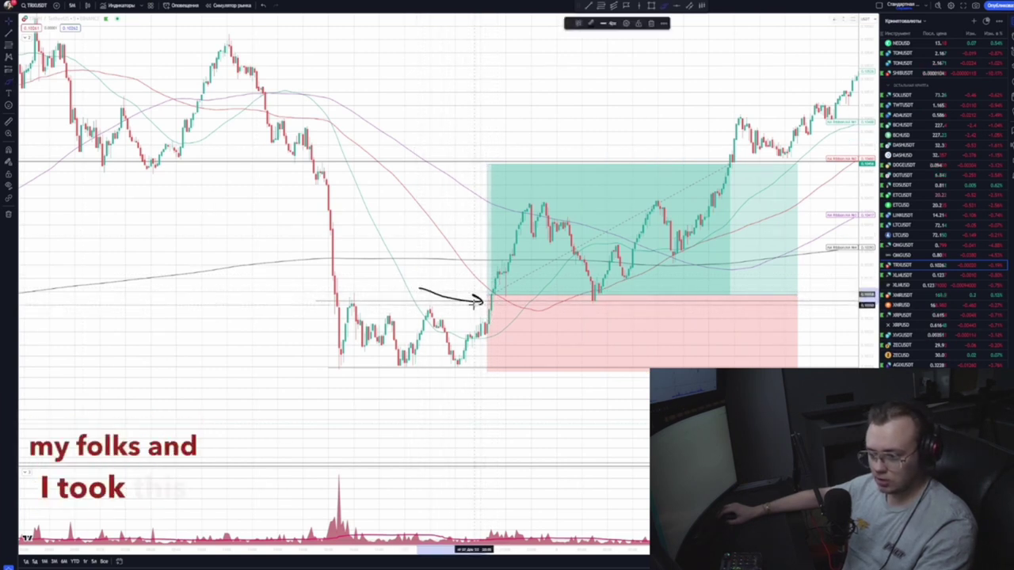
key(ctrl+z)
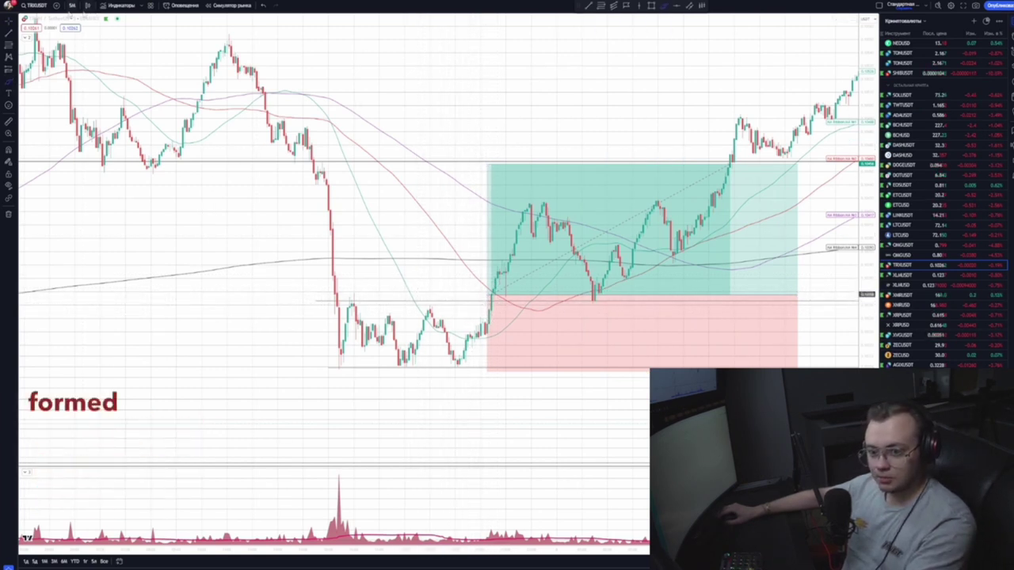
Brush over the formation before the long entry and trace its zigzag swings, deleting both drawings
mouse_move(308, 151)
mouse_down()
mouse_move(341, 333)
mouse_move(432, 313)
mouse_move(479, 321)
mouse_up()
key(Delete)
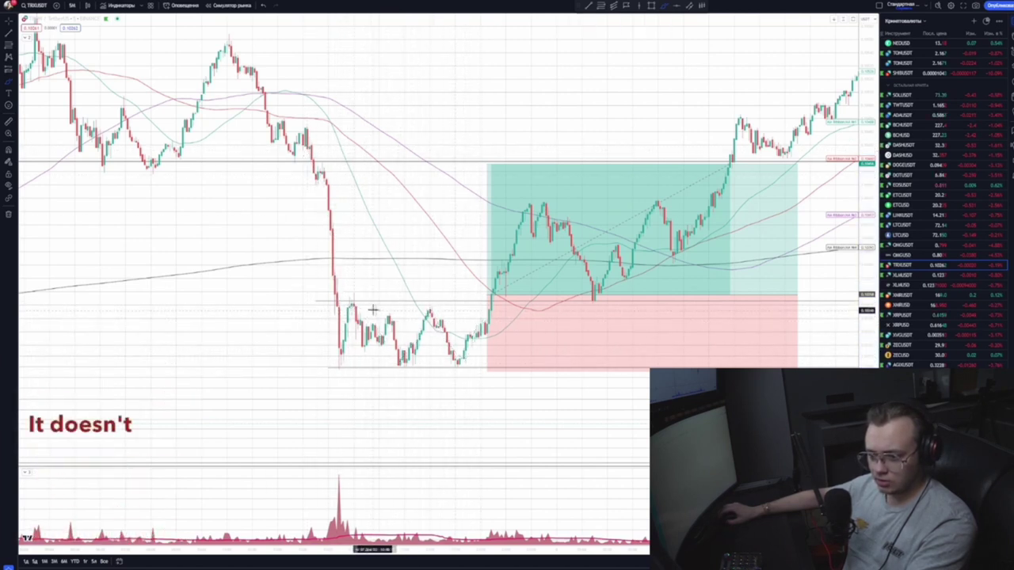
mouse_move(342, 304)
mouse_down()
mouse_move(349, 357)
mouse_move(416, 387)
mouse_move(480, 344)
mouse_up()
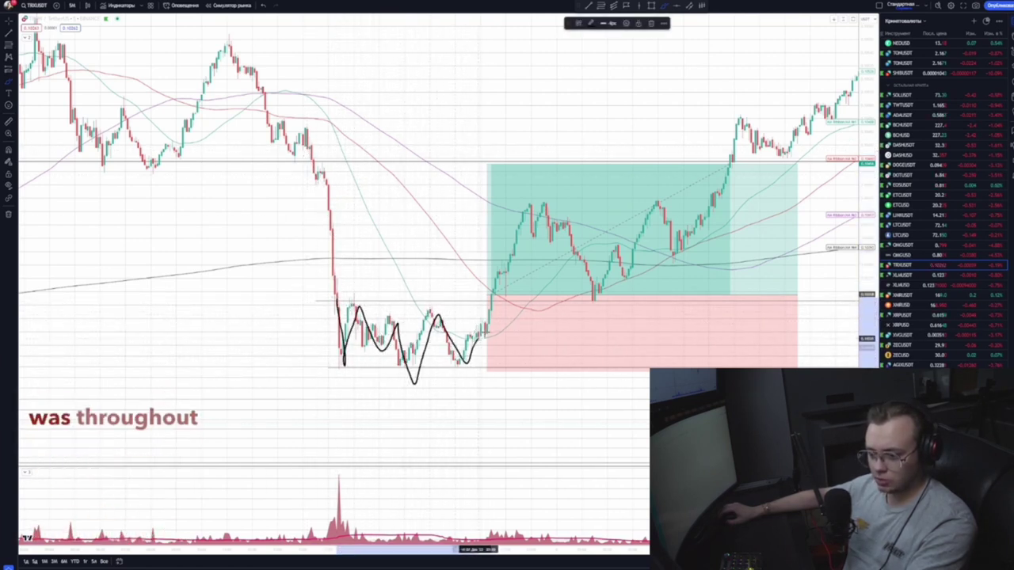
key(Delete)
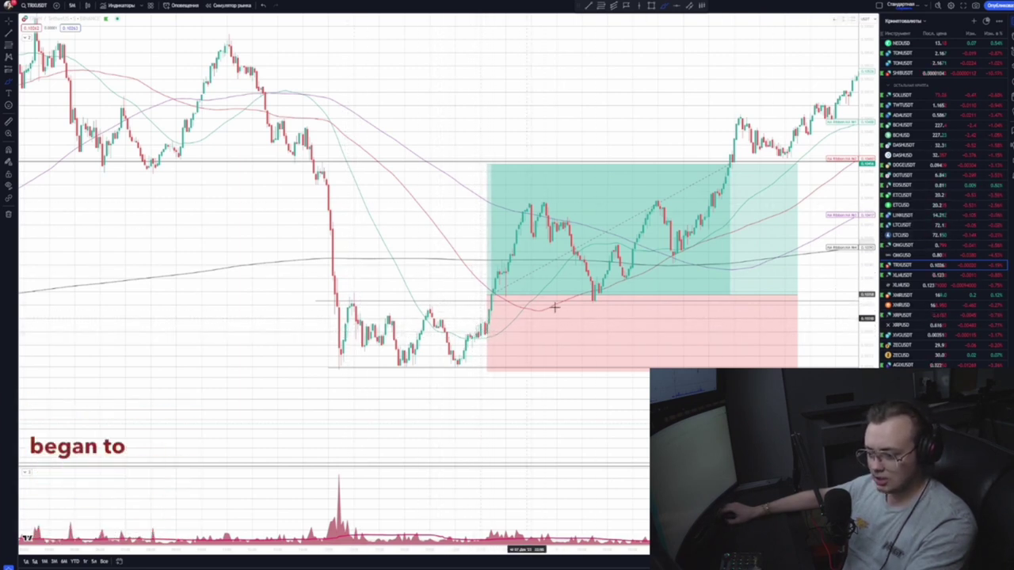
Mark the sell-off, the base beneath the resistance level and the breakout candle on the TRXUSDT chart with temporary brush strokes
mouse_move(259, 230)
mouse_down()
mouse_move(306, 228)
mouse_move(491, 313)
mouse_up()
mouse_move(272, 113)
mouse_down()
mouse_move(356, 355)
mouse_move(337, 334)
mouse_move(406, 355)
mouse_up()
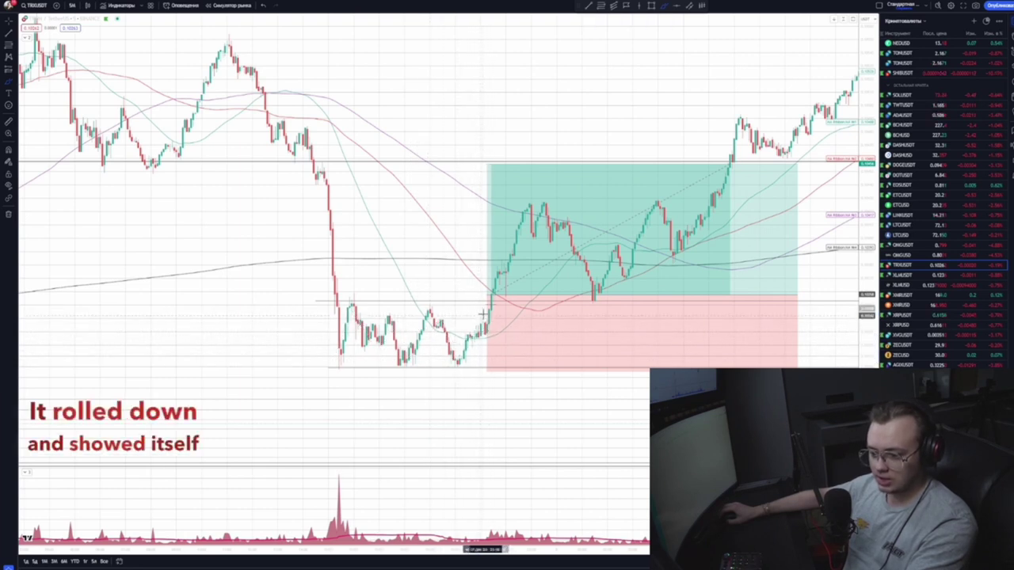
drag(493, 286, 460, 361)
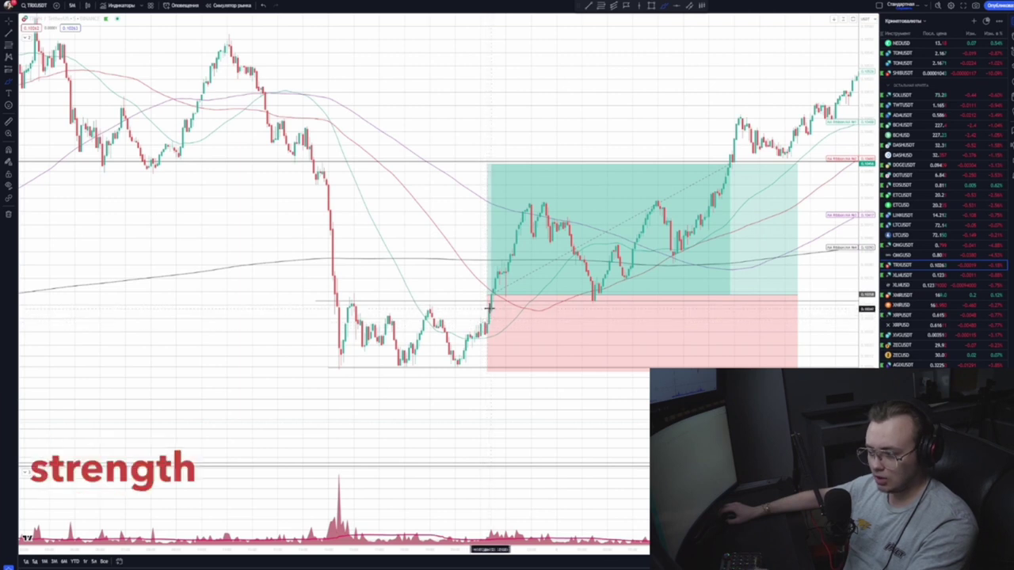
mouse_move(410, 274)
mouse_down()
mouse_move(472, 301)
mouse_move(465, 314)
mouse_up()
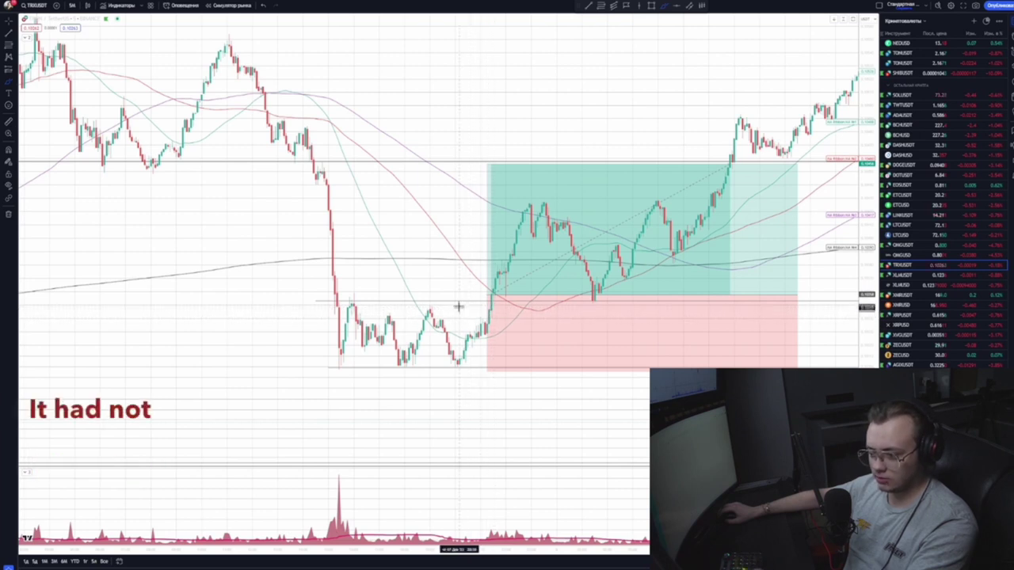
Sketch an arrow toward the entry, steep upward paths from the breakout and a stroke along the balance level, removing the drawings
drag(453, 309, 484, 298)
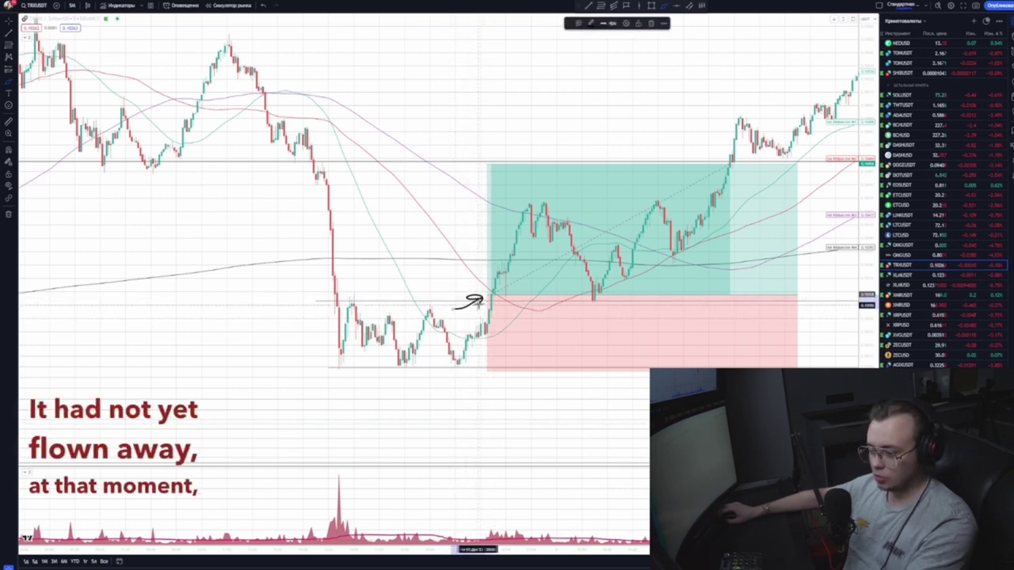
drag(490, 299, 515, 93)
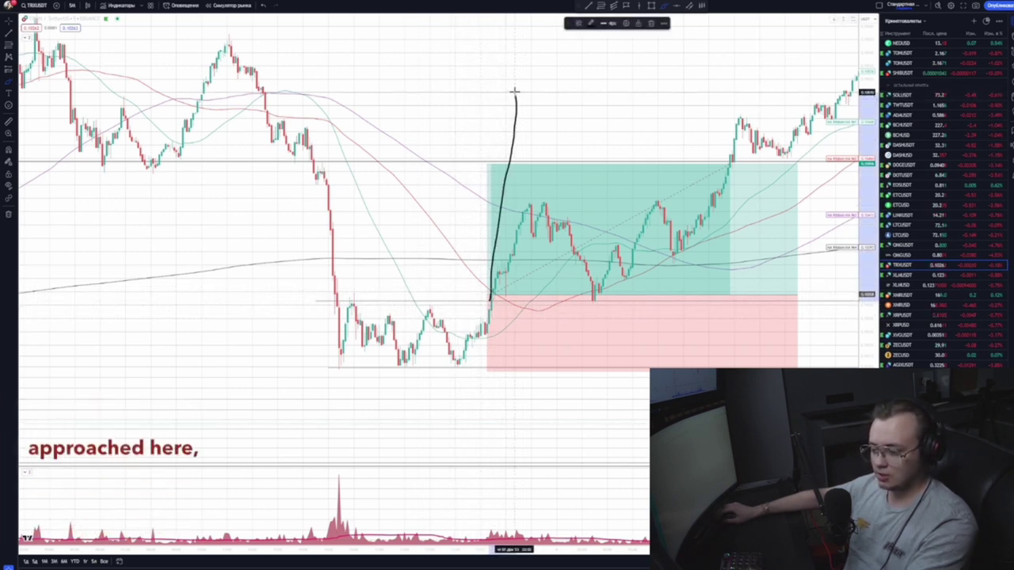
drag(490, 298, 503, 139)
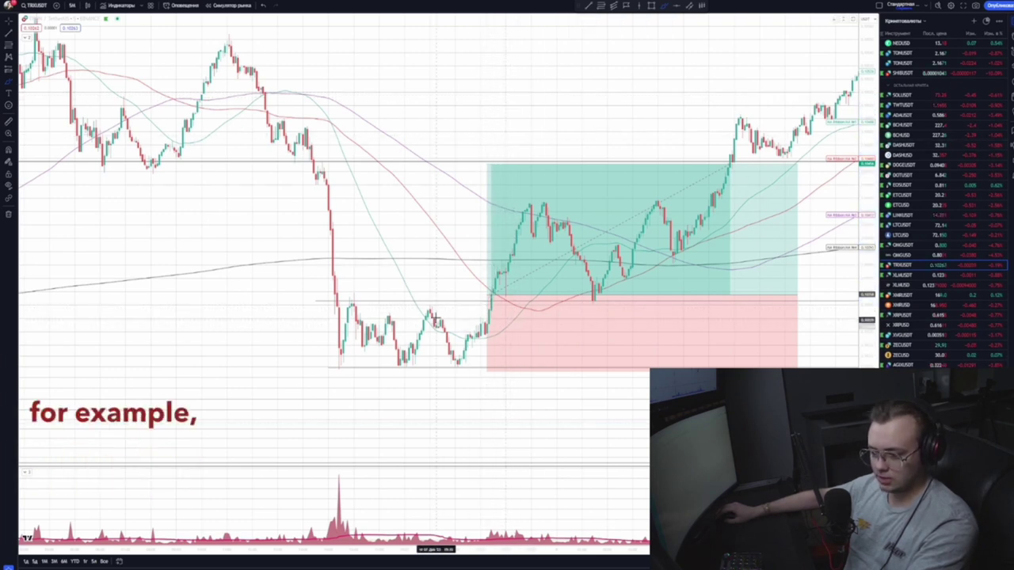
drag(329, 299, 507, 302)
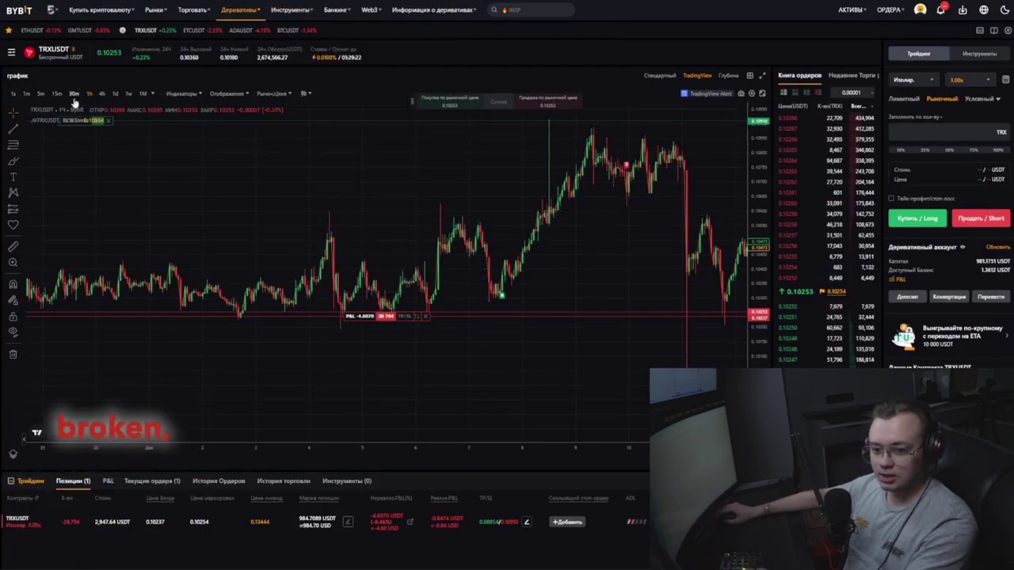
Set the Bybit TRXUSDT chart to the 5-minute interval and bring the long entry marker on 7 December into view
click(41, 94)
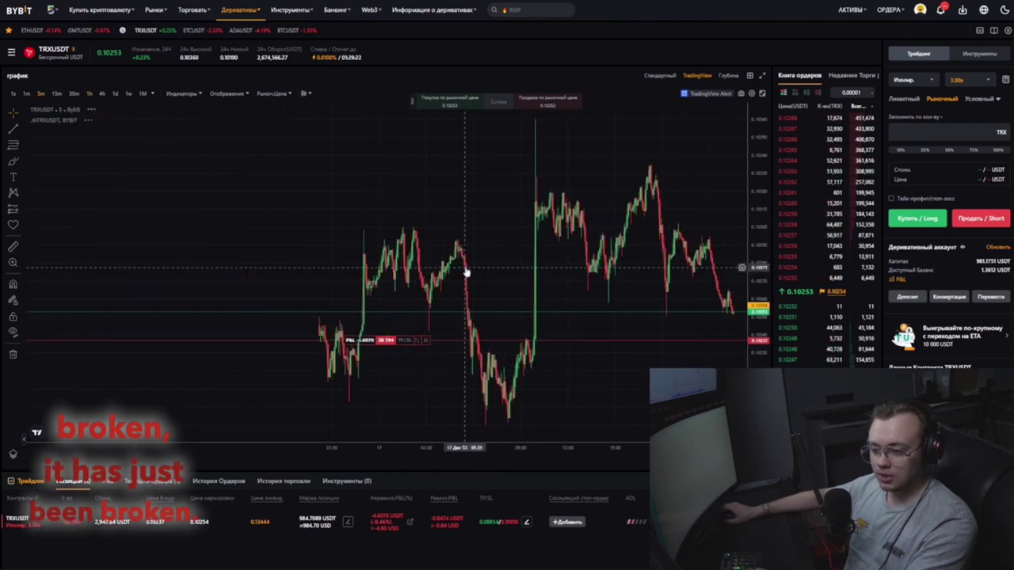
scroll(195, 235, down, 3)
drag(195, 235, 611, 270)
drag(518, 256, 654, 256)
drag(357, 208, 663, 226)
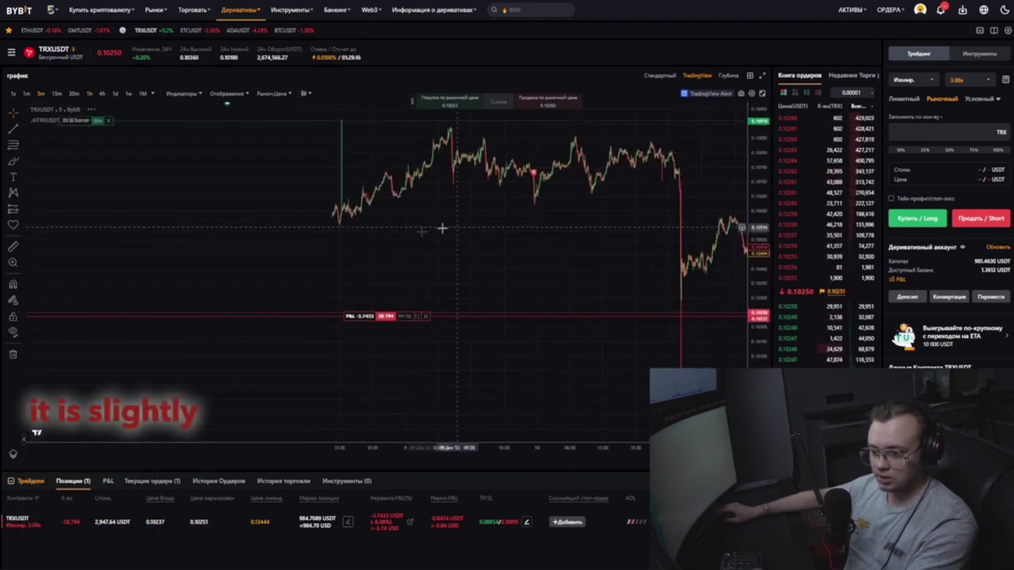
scroll(443, 229, down, 2)
scroll(376, 236, up, 10)
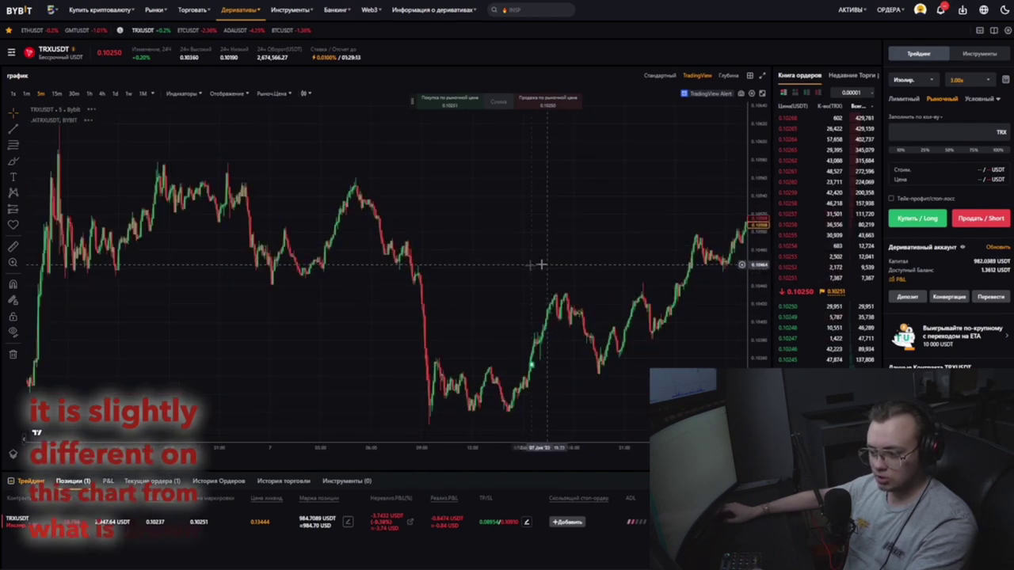
scroll(443, 237, up, 2)
drag(757, 341, 756, 351)
drag(586, 361, 584, 276)
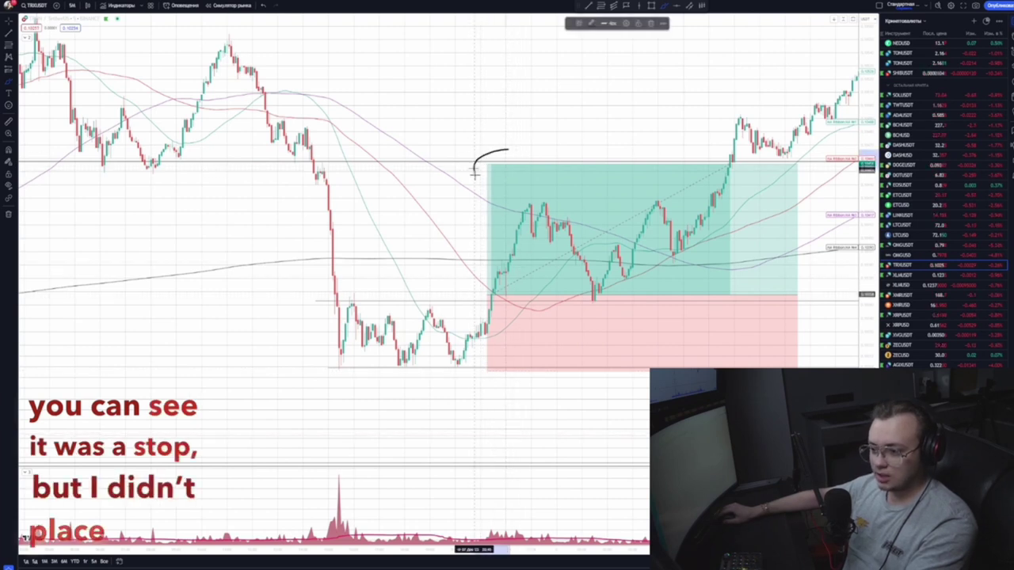
On the TradingView chart, brush a hook at the target level and trace the rise and pullback after the entry, removing the strokes
drag(502, 154, 475, 168)
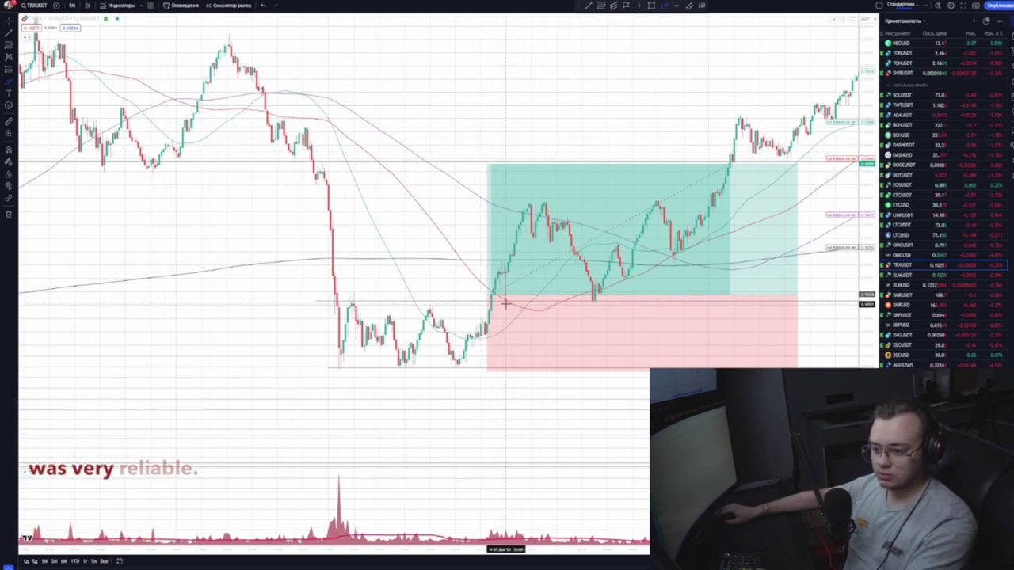
drag(491, 299, 527, 209)
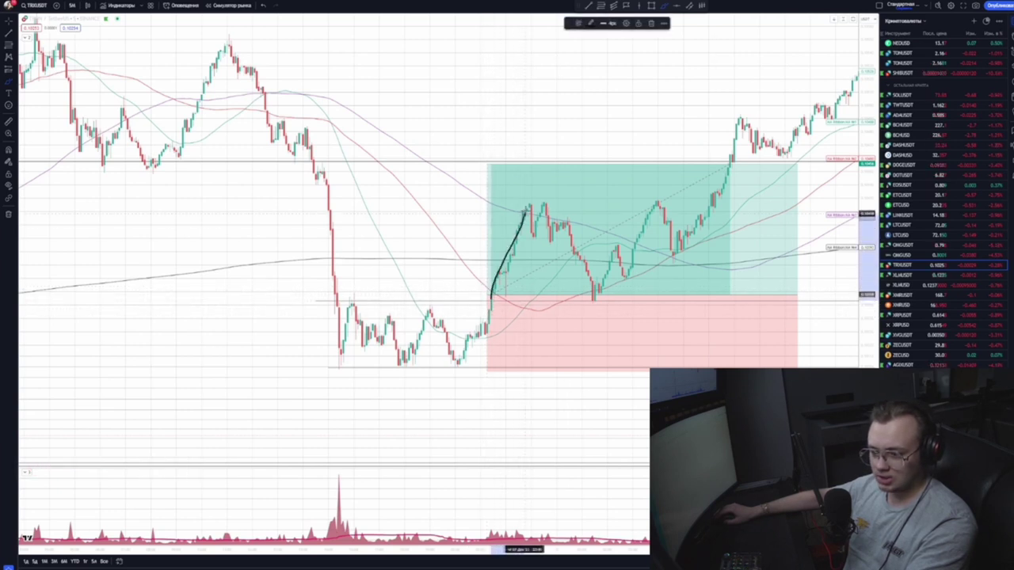
key(Delete)
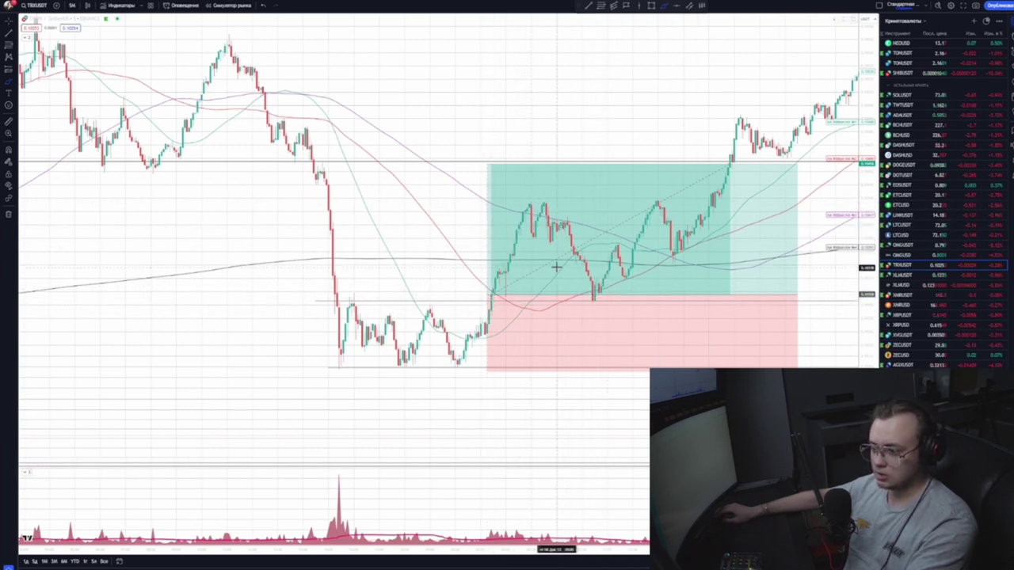
mouse_move(491, 299)
mouse_down()
mouse_move(528, 203)
mouse_move(606, 292)
mouse_up()
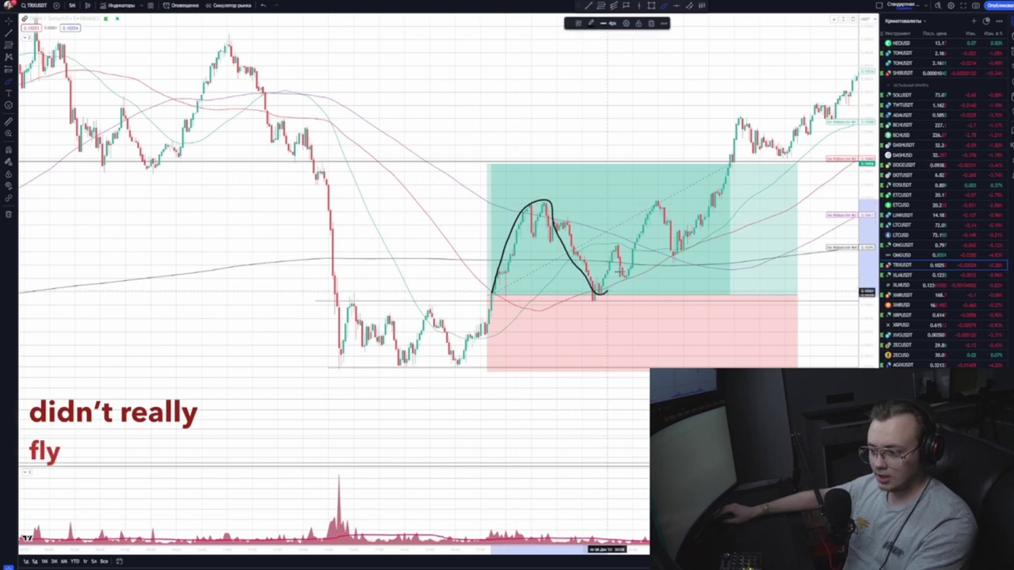
key(ctrl+z)
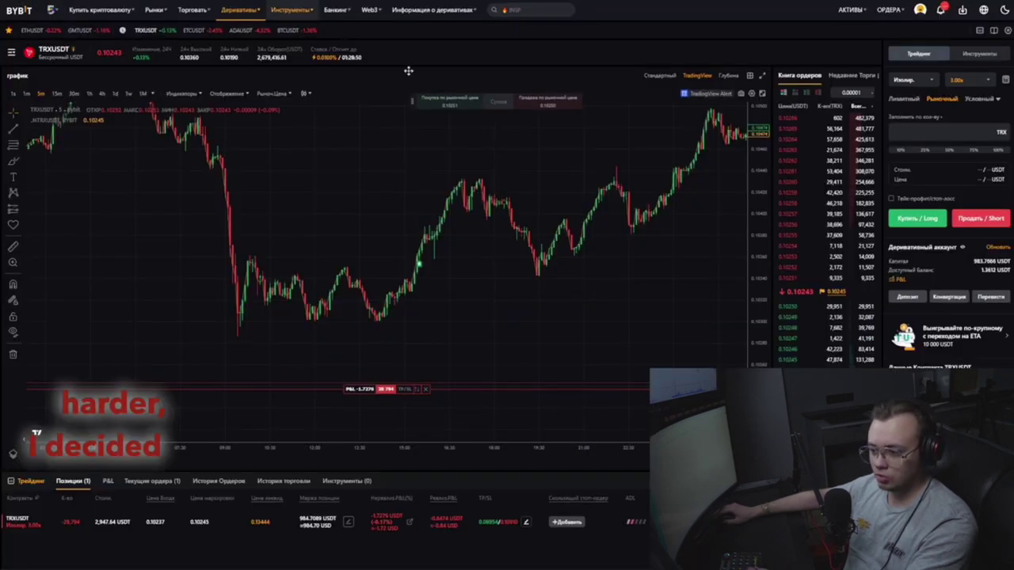
On the Bybit chart, draw a horizontal trend line along the balance level from the sell-off candle to just past the long entry marker
click(54, 49)
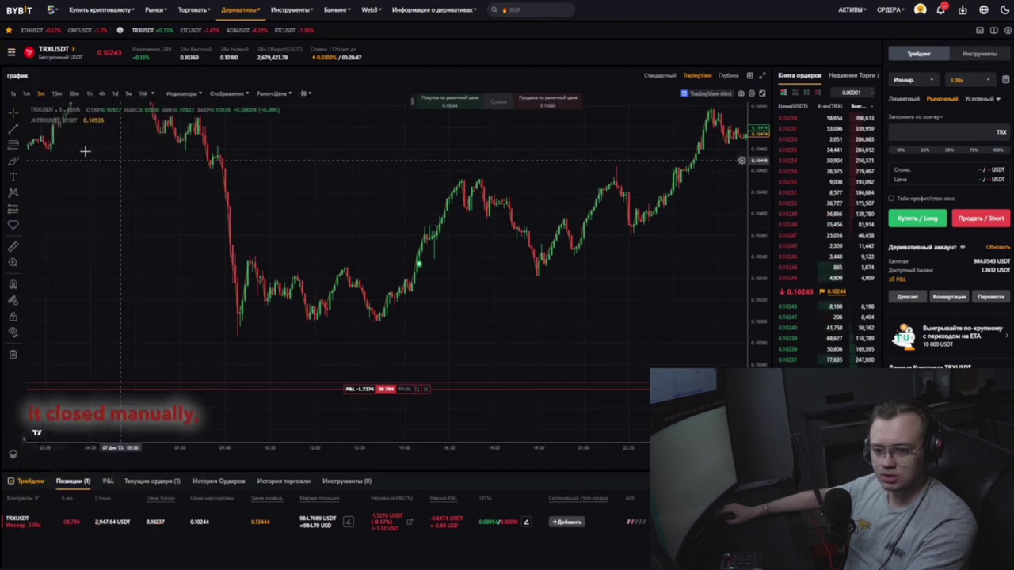
click(13, 116)
drag(534, 168, 534, 211)
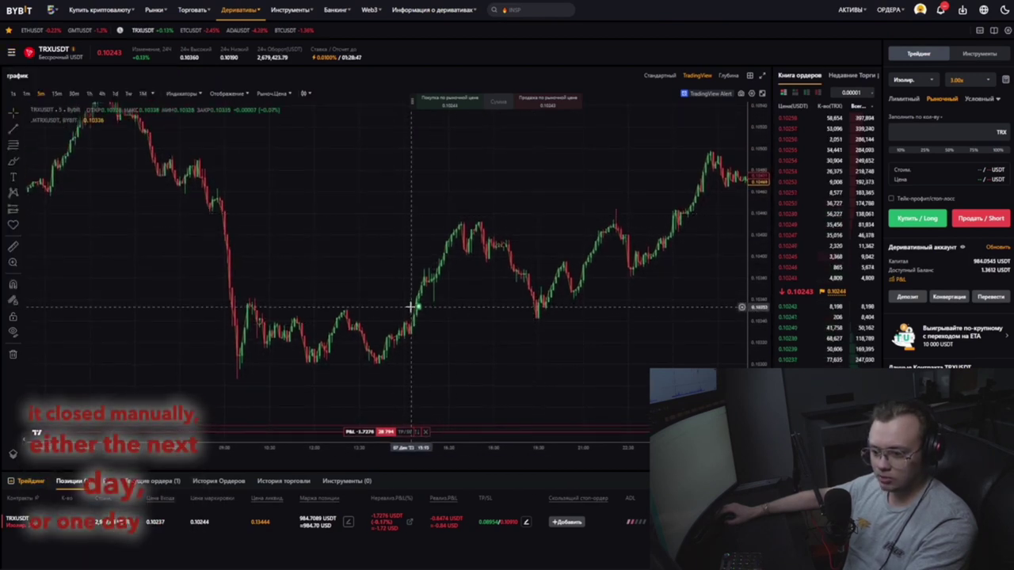
drag(380, 301, 397, 300)
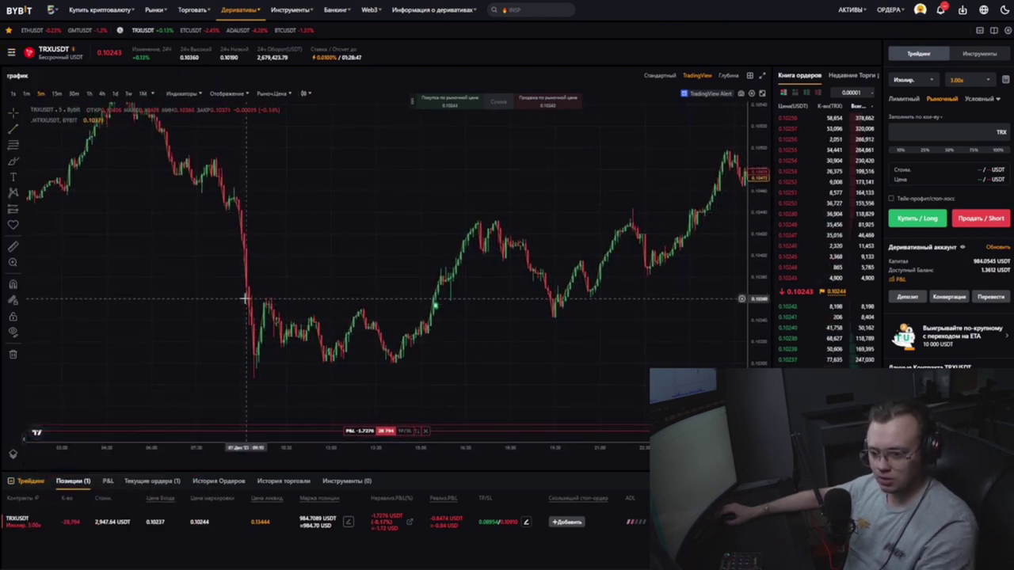
drag(244, 298, 470, 298)
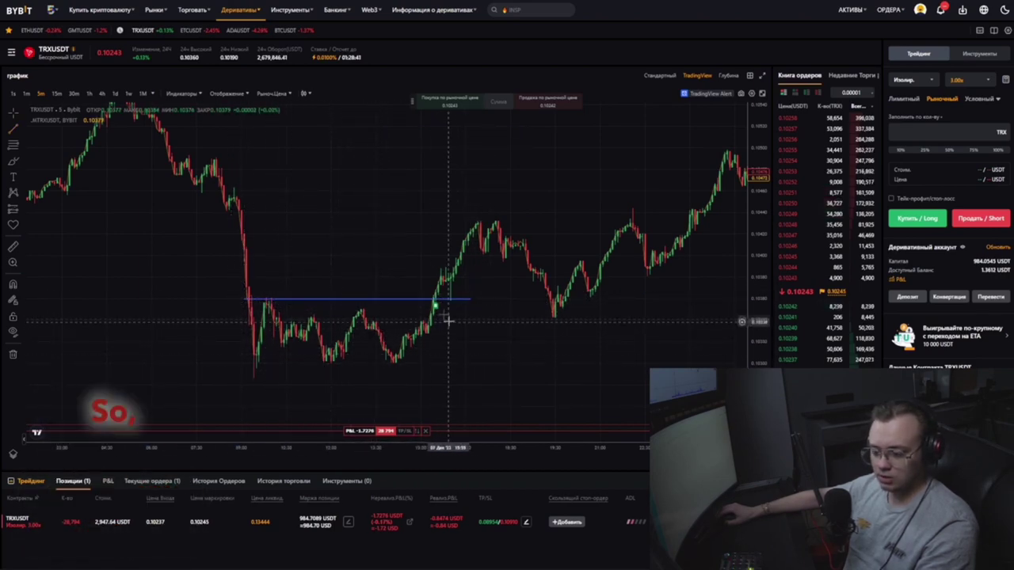
Examine the price move on the Bybit chart after the long entry, comparing it with the balance line and entry marker
drag(580, 301, 510, 324)
scroll(519, 325, down, 3)
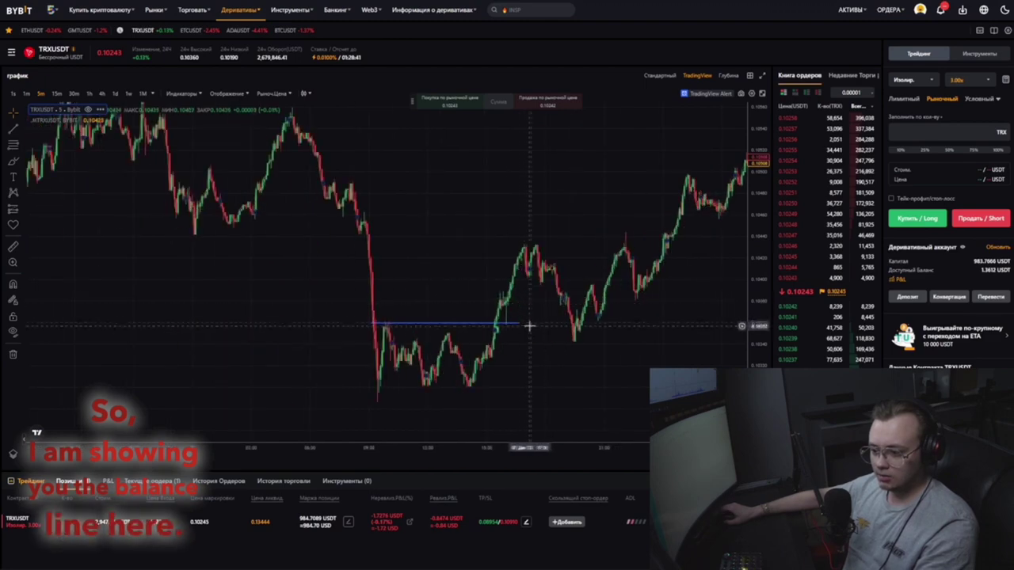
drag(561, 300, 549, 314)
drag(567, 277, 502, 313)
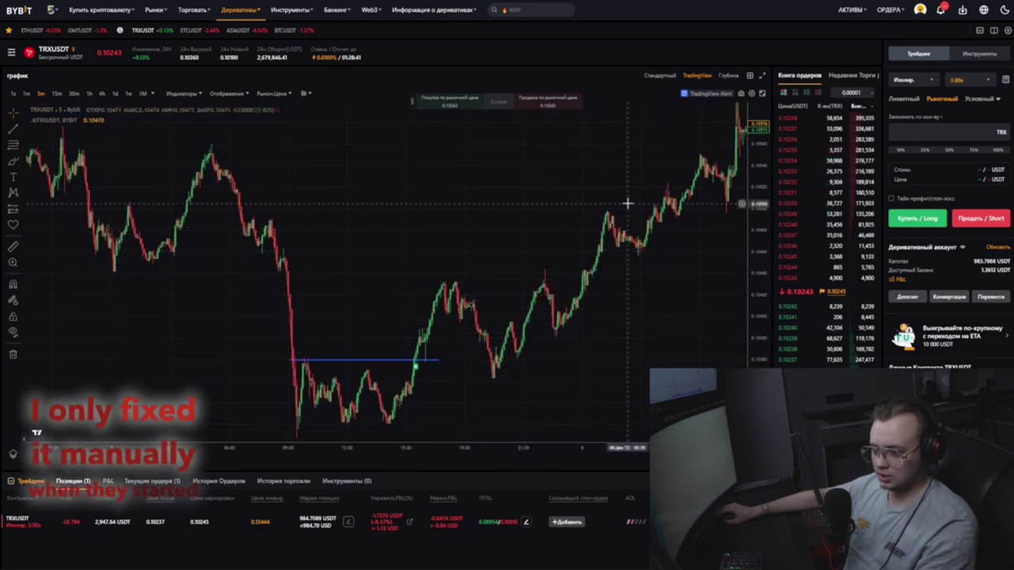
drag(537, 287, 511, 305)
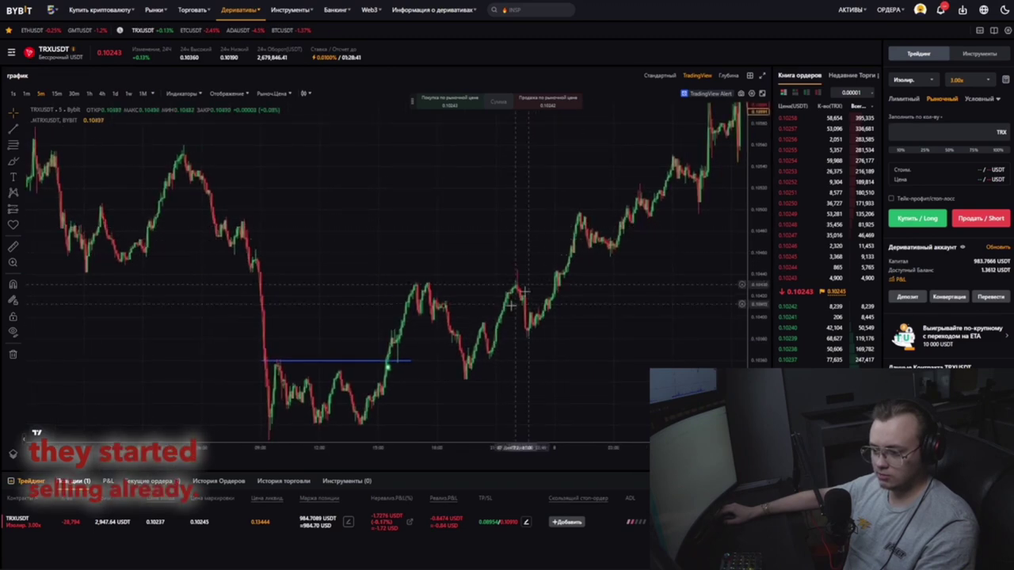
drag(526, 231, 489, 253)
drag(630, 156, 500, 199)
scroll(677, 290, down, 2)
drag(677, 290, 602, 310)
drag(758, 212, 755, 283)
drag(650, 285, 475, 348)
drag(644, 305, 609, 312)
drag(350, 411, 696, 135)
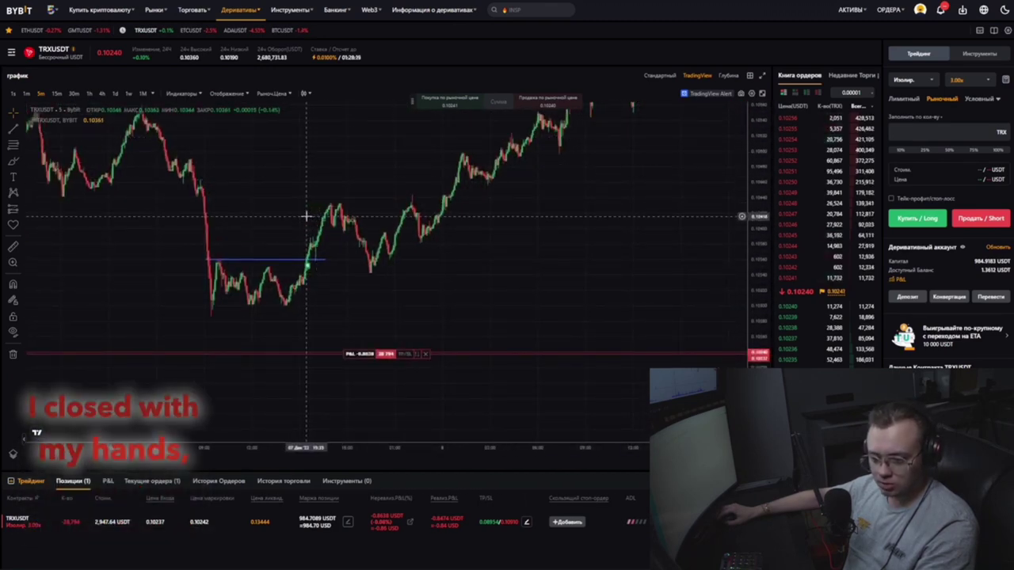
Inspect the 9 December exit marker of the TRXUSDT long and the price swings around it
scroll(307, 216, right, 10)
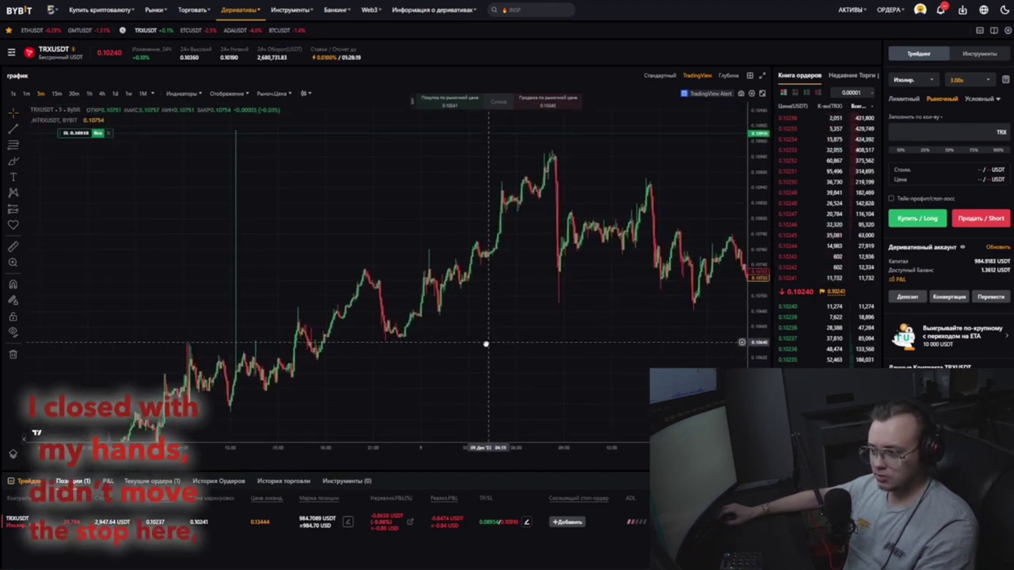
scroll(484, 308, right, 3)
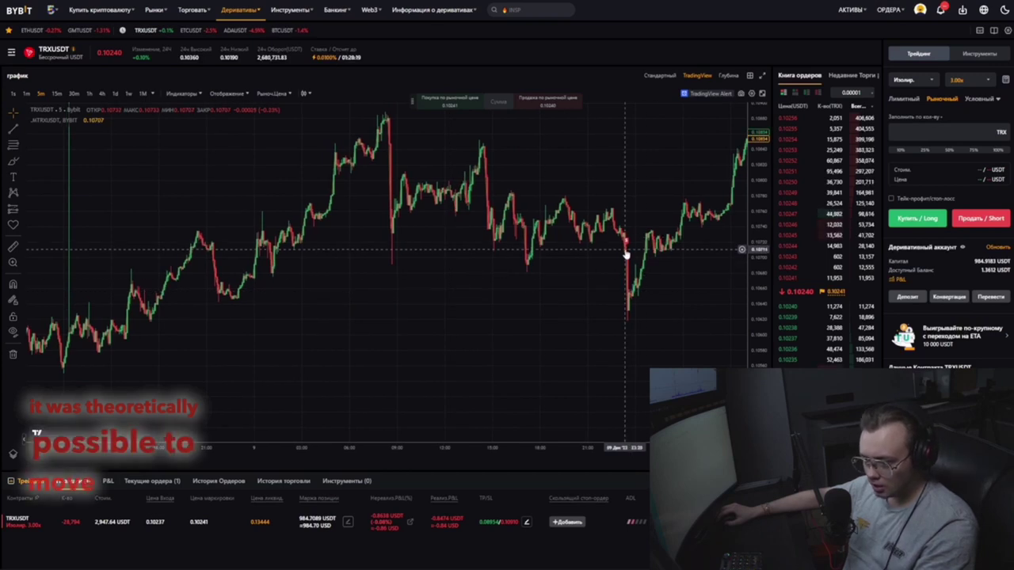
drag(595, 258, 717, 244)
scroll(716, 244, down, 4)
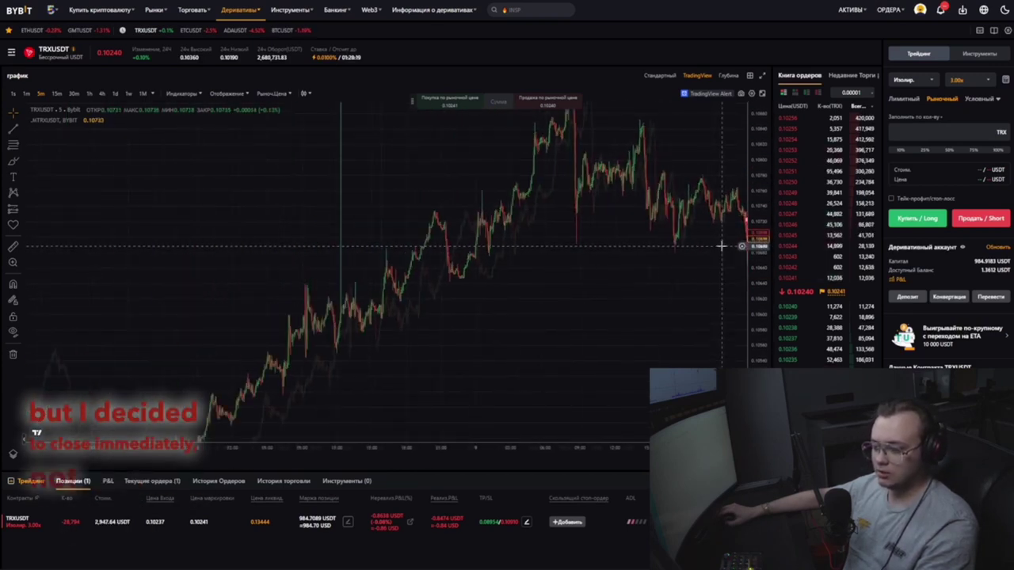
scroll(722, 246, up, 2)
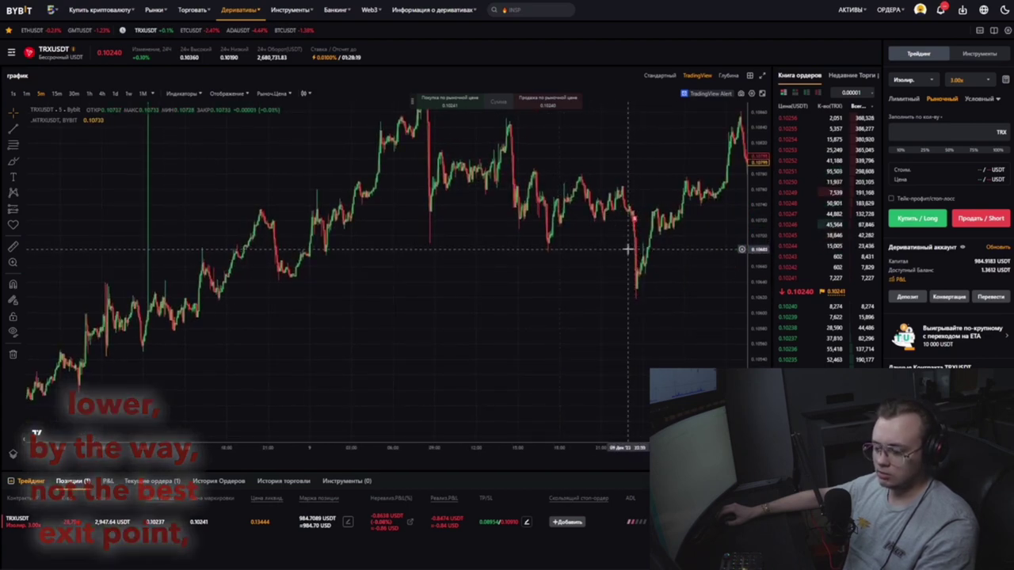
drag(628, 249, 458, 287)
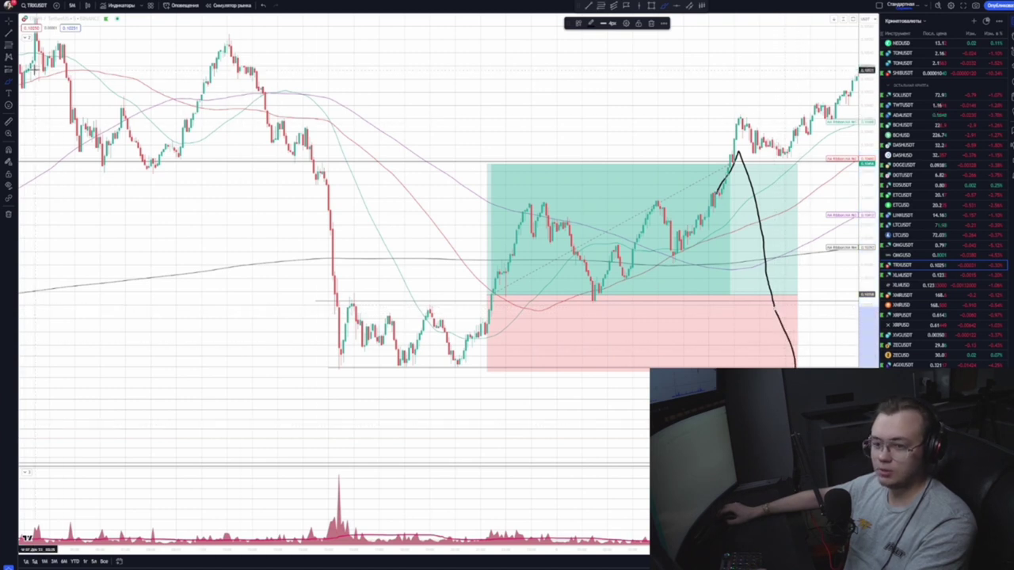
On the TradingView chart, delete the brush strokes sketching a sharp reversal from the target level
key(Delete)
click(759, 217)
key(Delete)
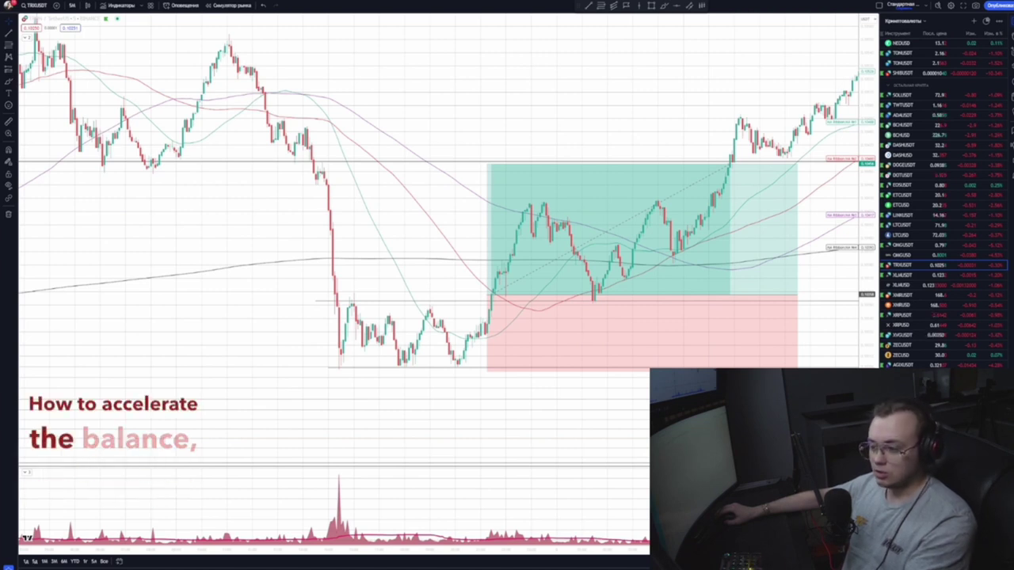
Examine the long position drawing's entry, target and stop labels together with the price action following the trade
click(548, 174)
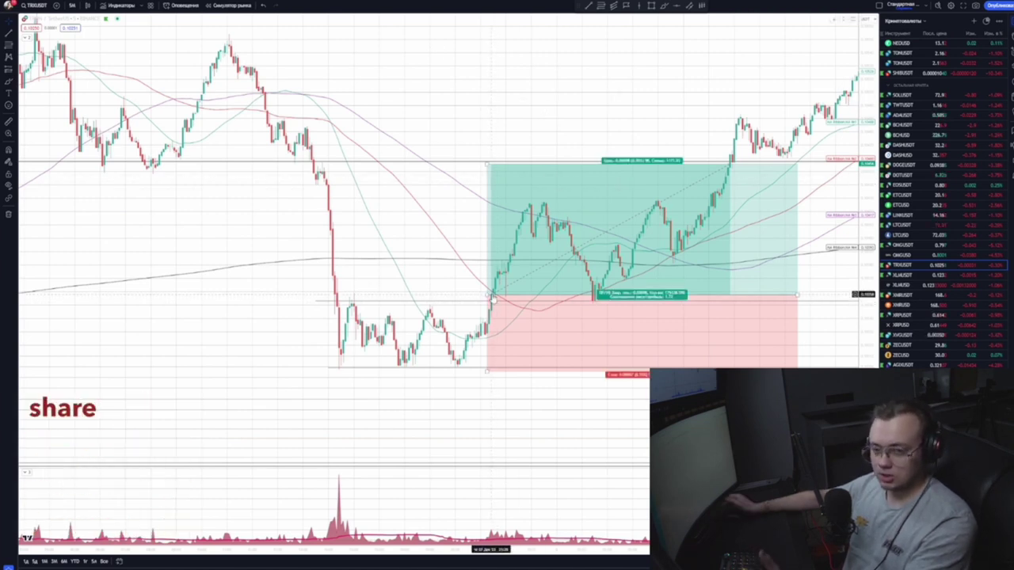
click(585, 123)
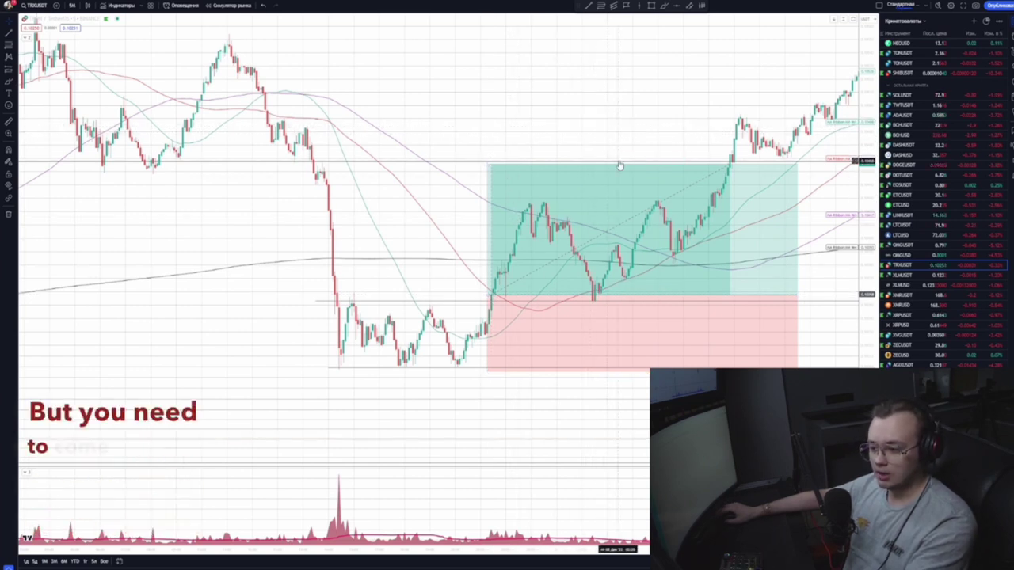
click(646, 166)
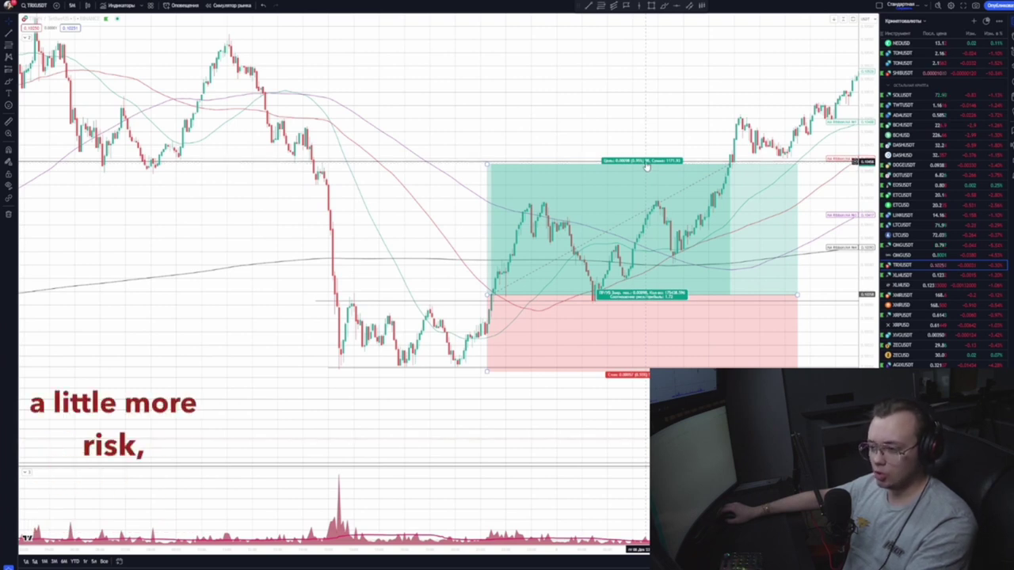
click(645, 158)
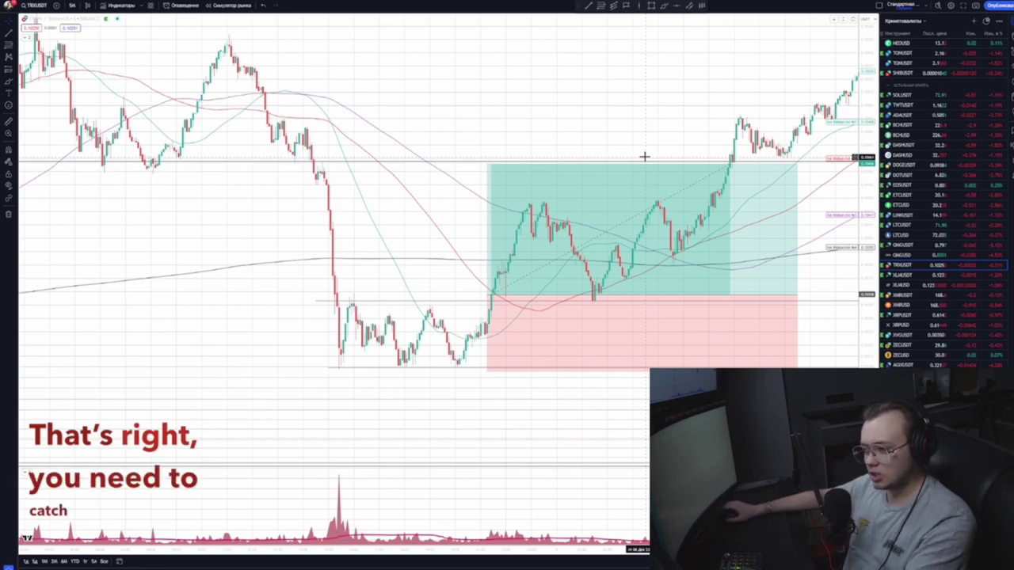
drag(654, 150, 622, 153)
drag(754, 131, 734, 135)
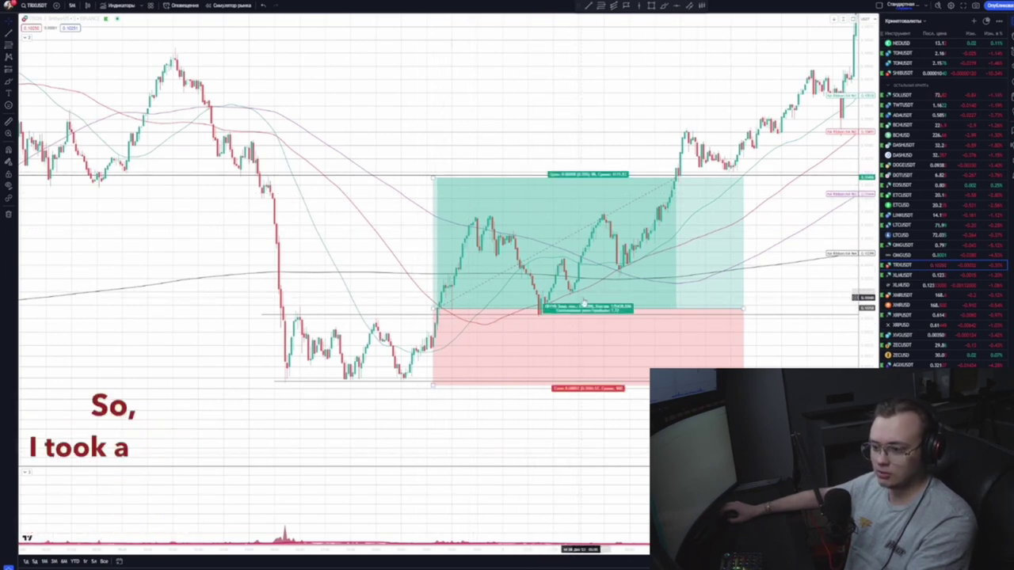
Examine the price structure around the TRXUSDT long's exit marker on the Bybit chart, including the swings preceding it
drag(658, 102, 630, 123)
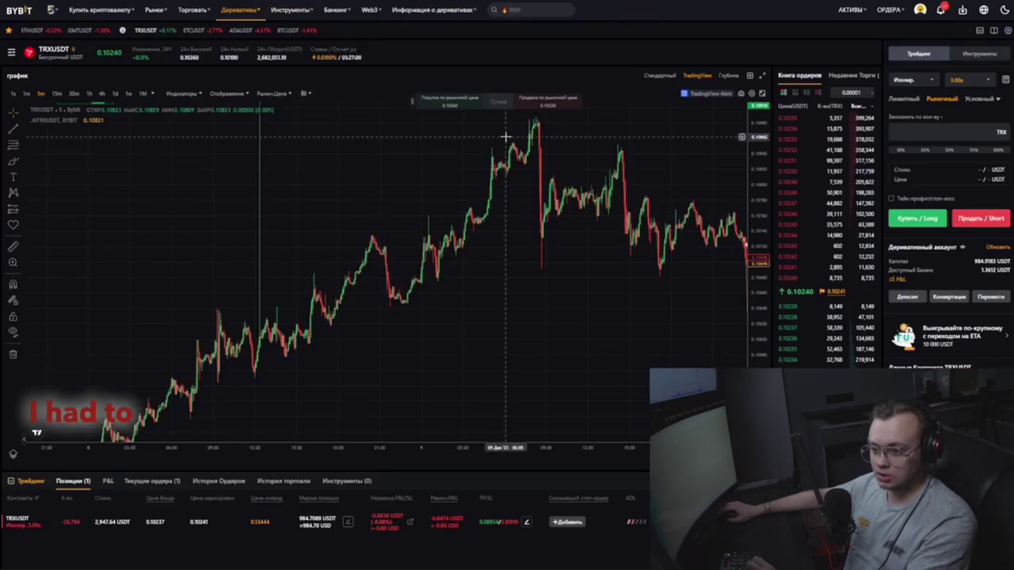
scroll(588, 169, down, 3)
drag(589, 169, 654, 183)
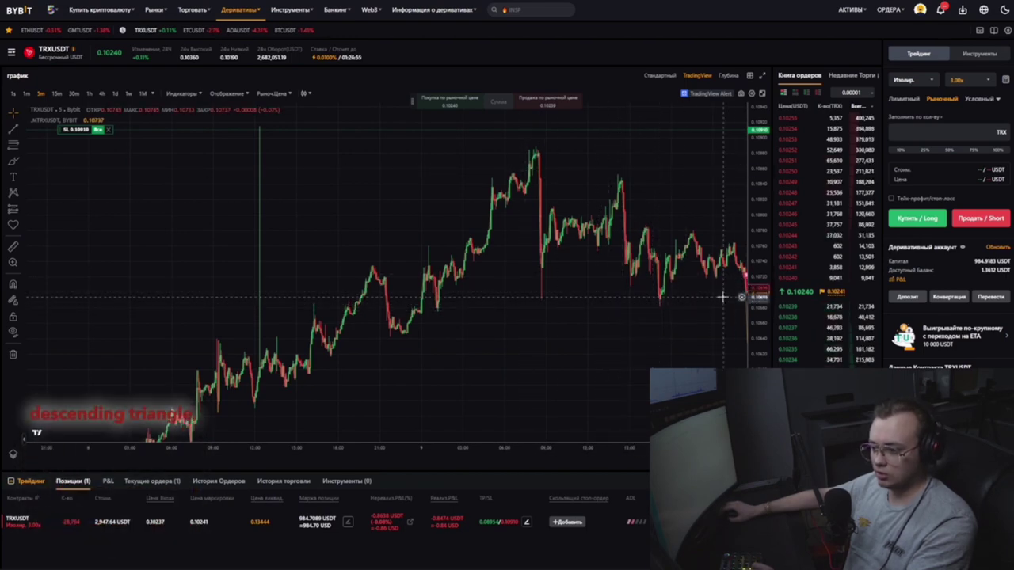
drag(741, 294, 705, 294)
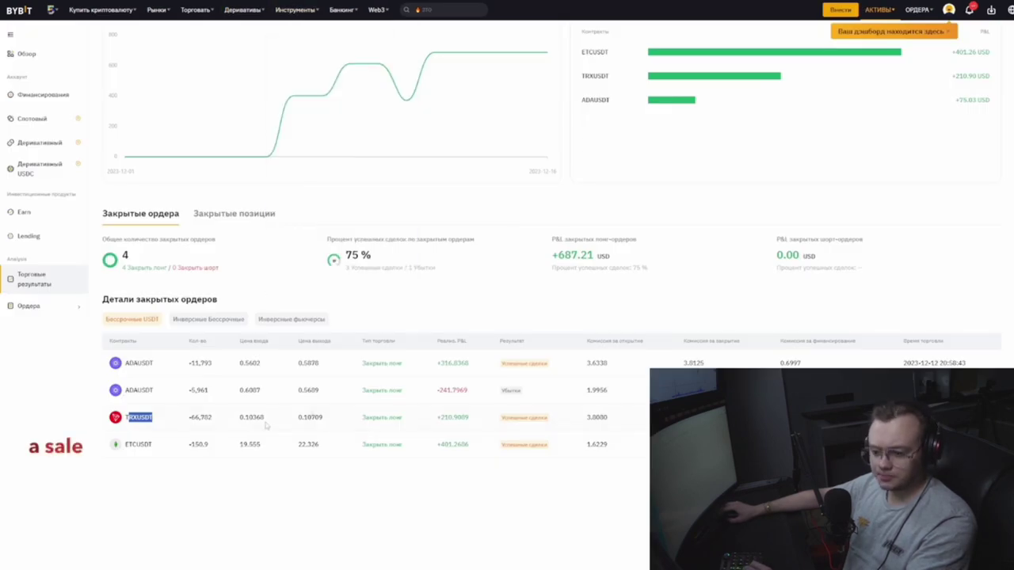
Highlight the realised P&L of the TRXUSDT and ETCUSDT trades in the closed order details
drag(448, 417, 469, 417)
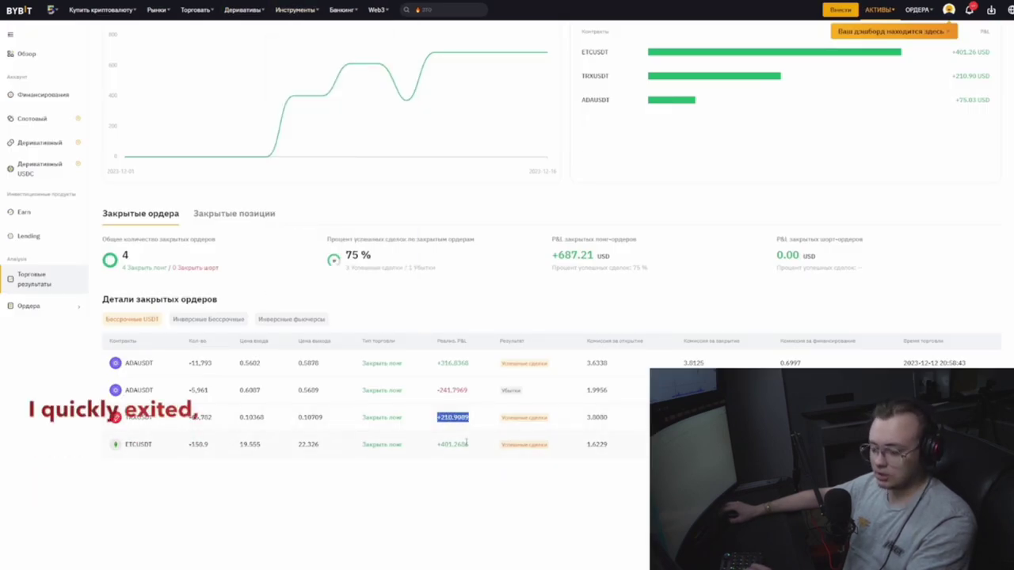
drag(469, 447, 435, 447)
click(437, 424)
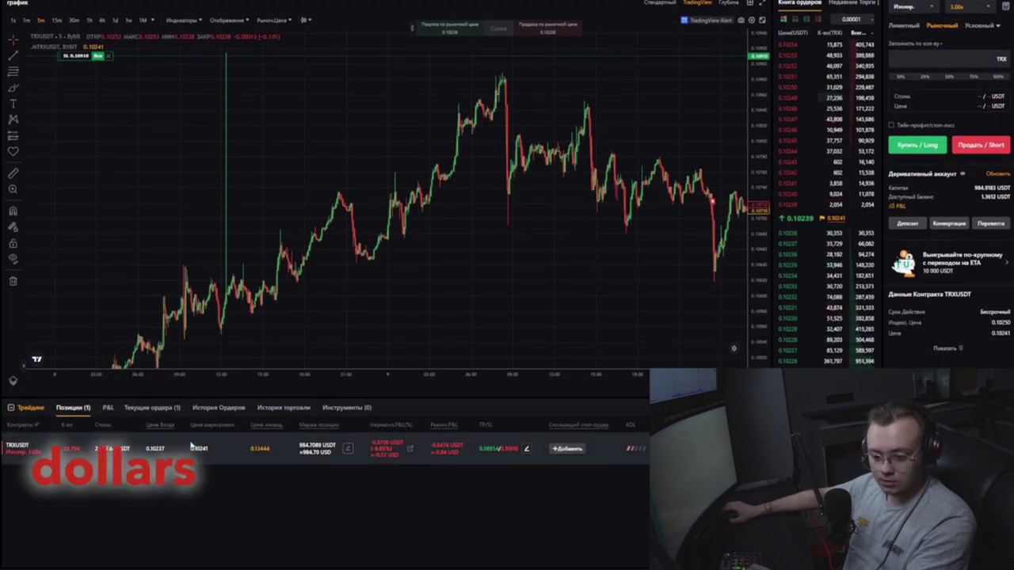
Review the TRXUSDT trade's closed orders and closed positions, and its TP/SL records in the order history
click(107, 407)
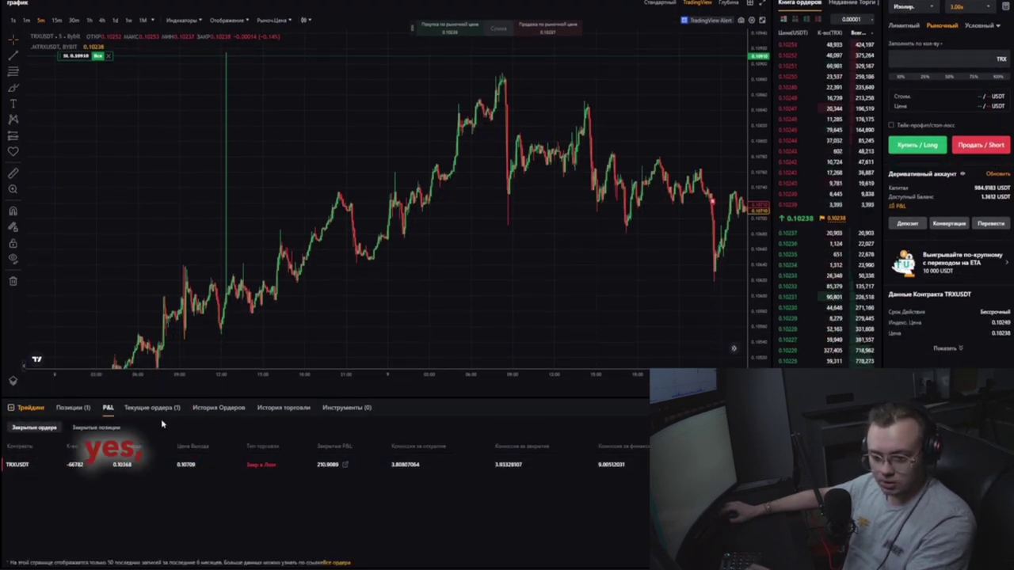
click(96, 427)
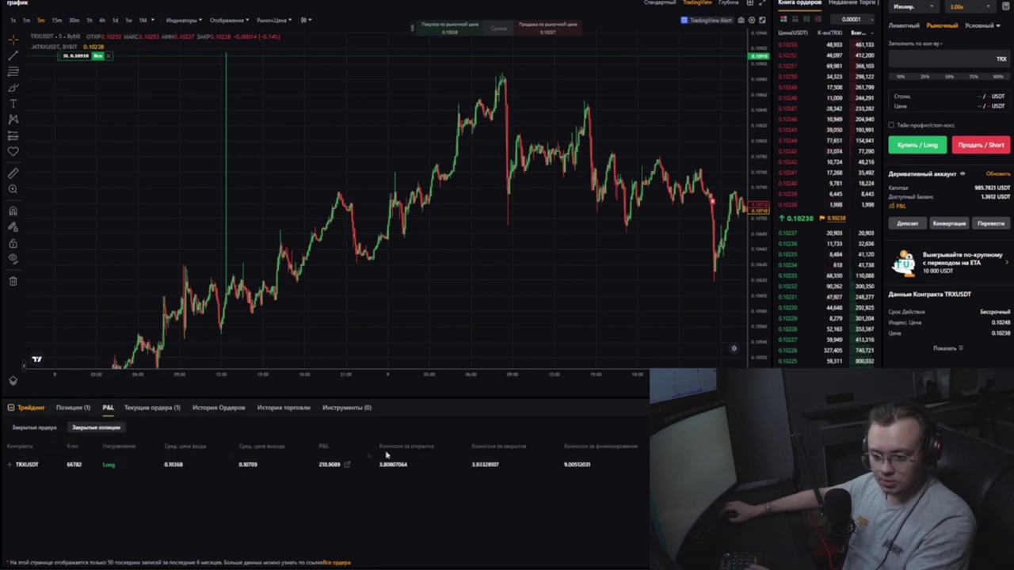
click(219, 407)
click(98, 427)
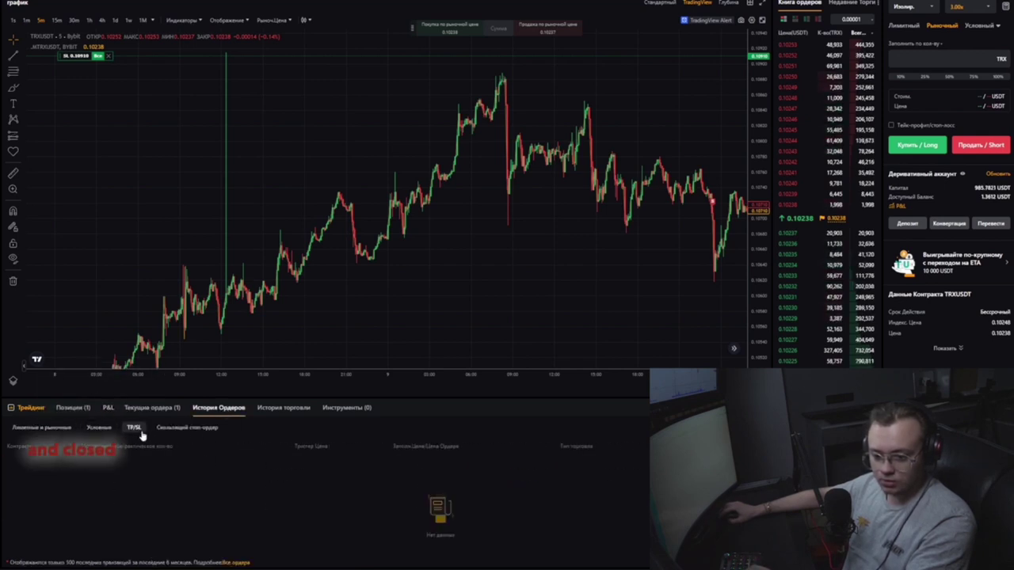
click(135, 429)
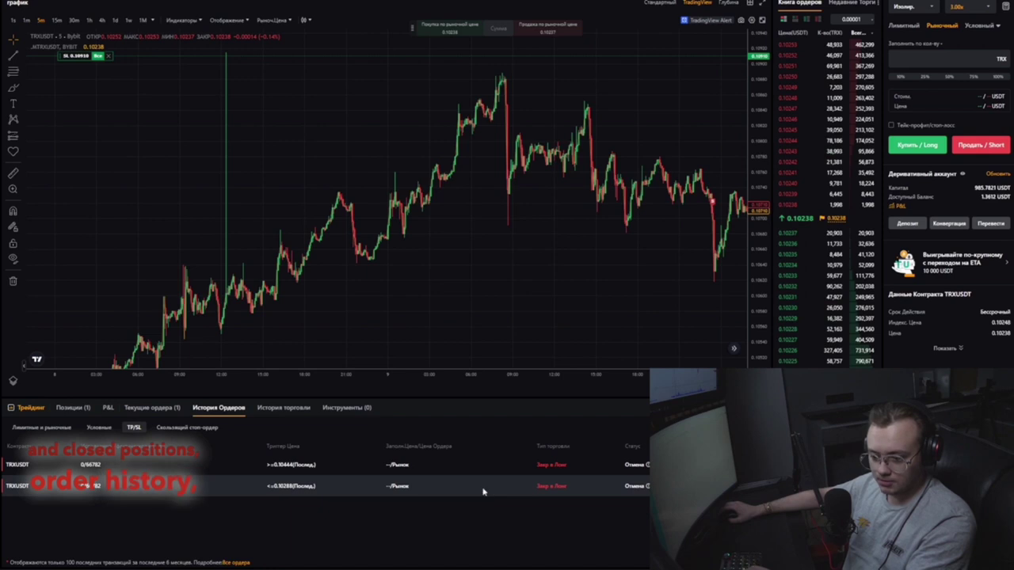
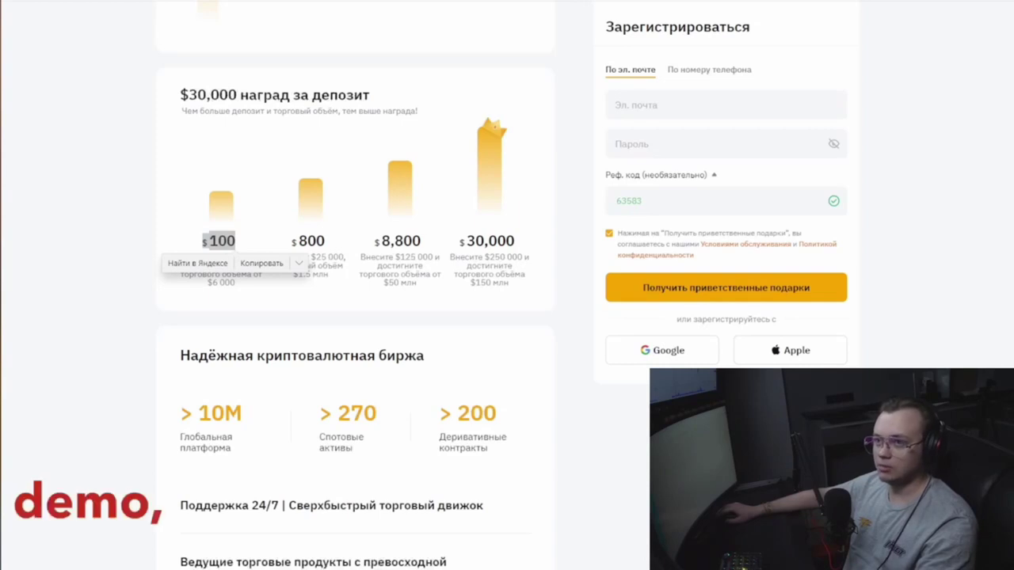
Examine the $100 deposit reward on the Bybit registration page, highlighting its $3000 deposit and $6 000 trading volume conditions
click(187, 267)
drag(236, 255, 241, 258)
click(252, 274)
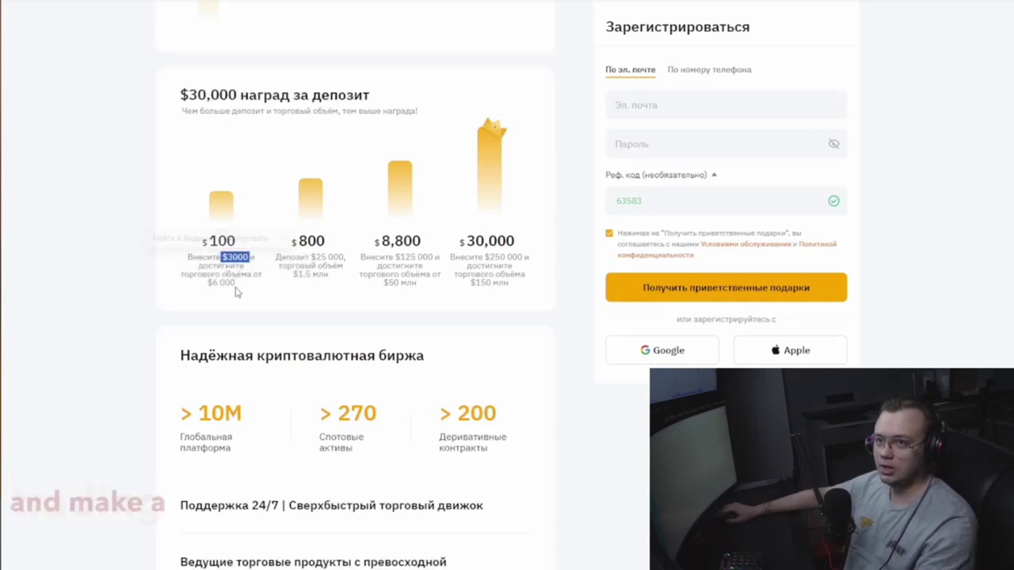
drag(236, 283, 206, 283)
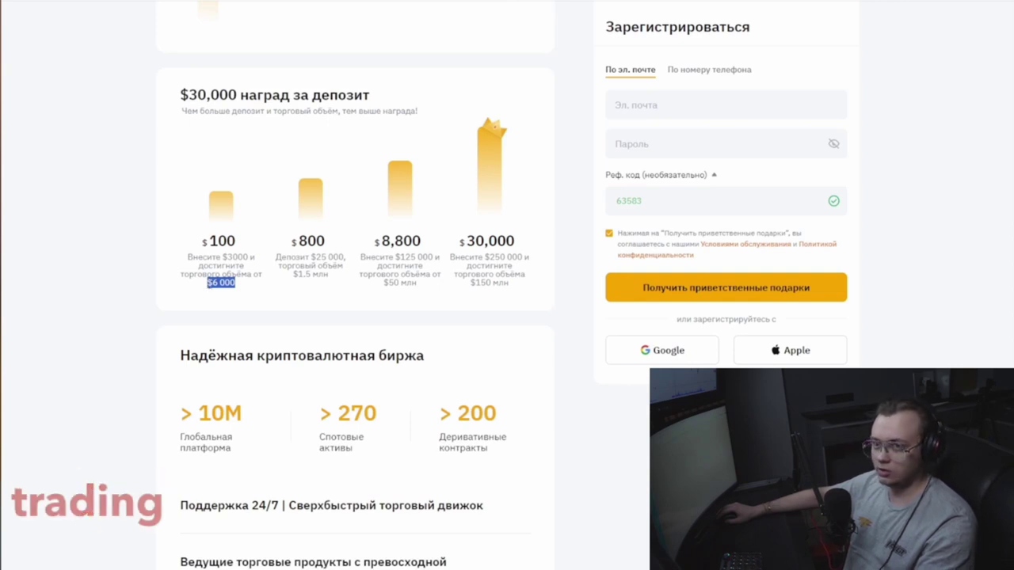
click(250, 285)
drag(223, 256, 255, 258)
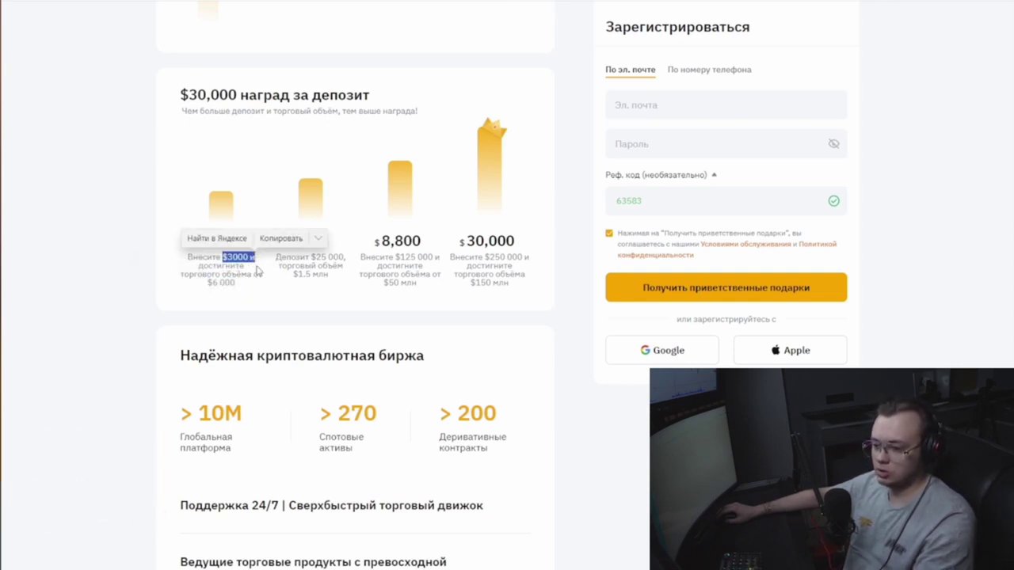
drag(203, 240, 237, 242)
click(277, 244)
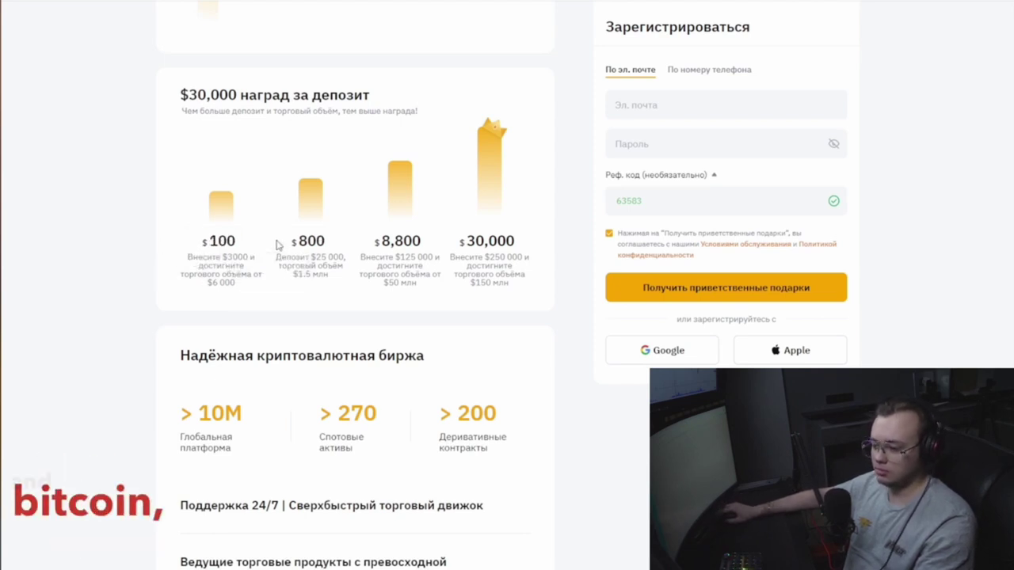
drag(238, 242, 202, 241)
click(290, 237)
scroll(290, 270, up, 4)
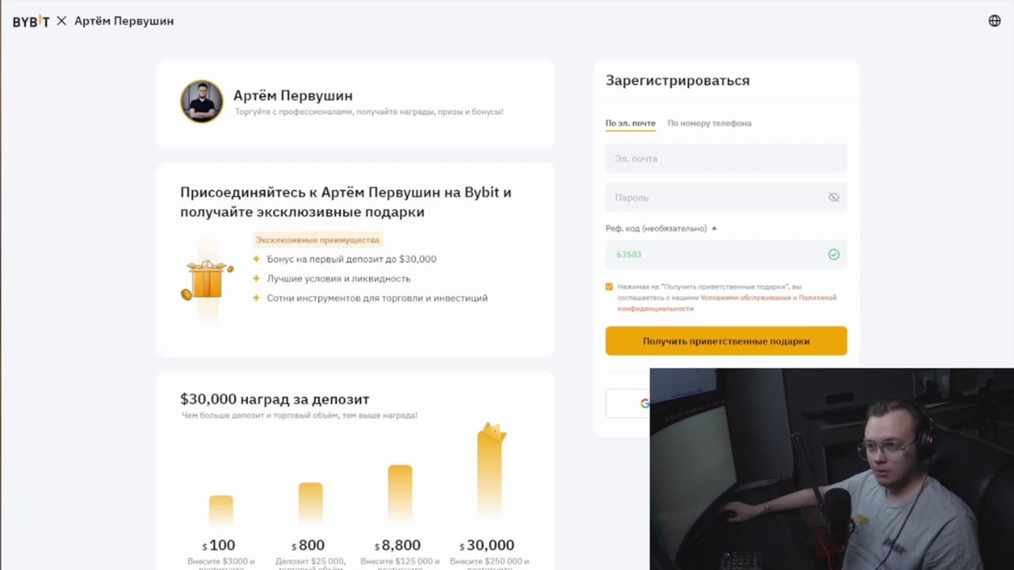
Compare the $30,000 deposit reward tier with the $100 tier and its deposit condition on the registration page
scroll(262, 335, down, 3)
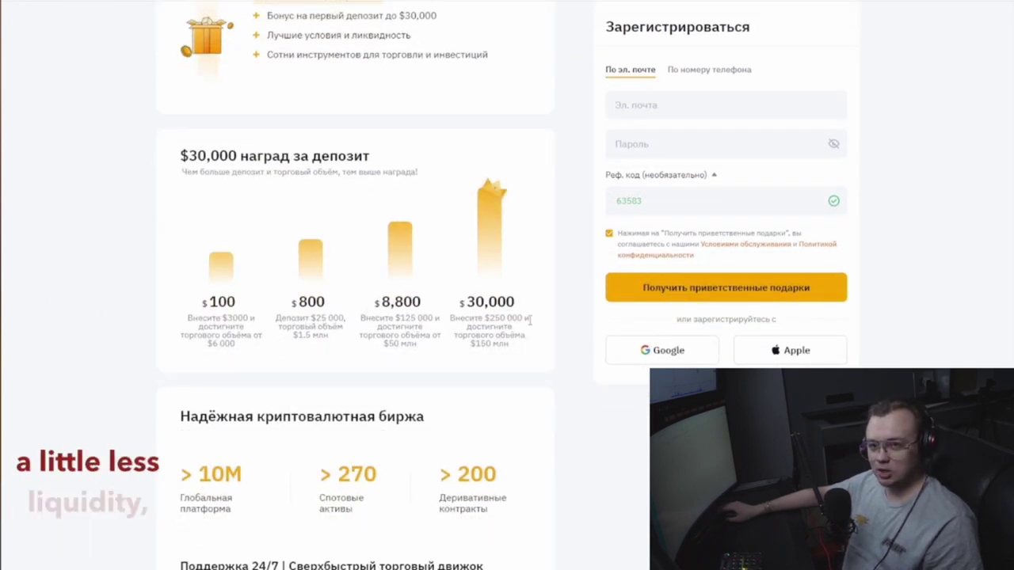
drag(528, 318, 459, 304)
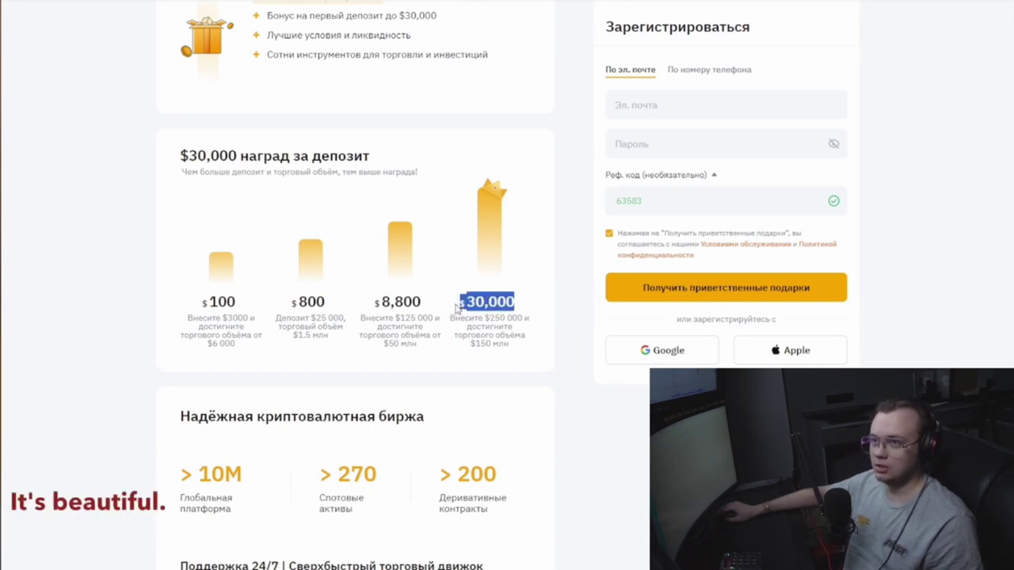
click(570, 228)
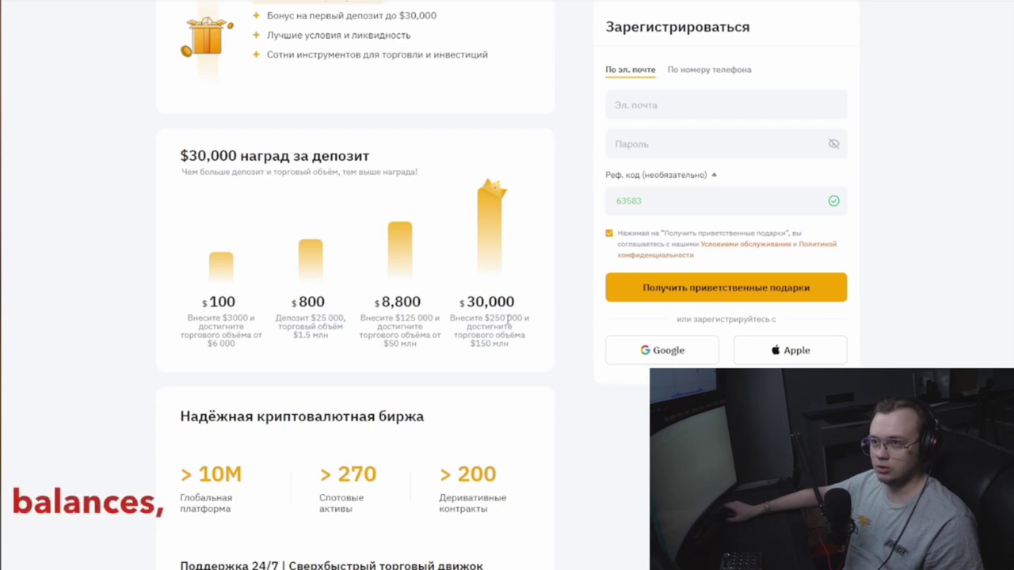
drag(211, 302, 236, 302)
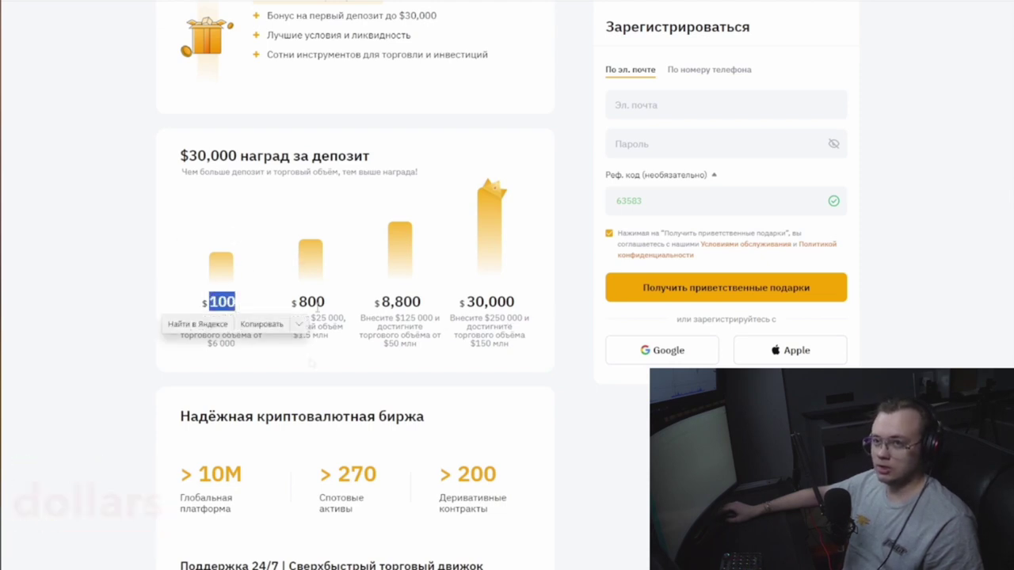
double_click(225, 318)
click(225, 318)
scroll(415, 326, up, 3)
scroll(420, 348, down, 3)
scroll(234, 242, up, 1)
drag(222, 257, 259, 260)
click(261, 262)
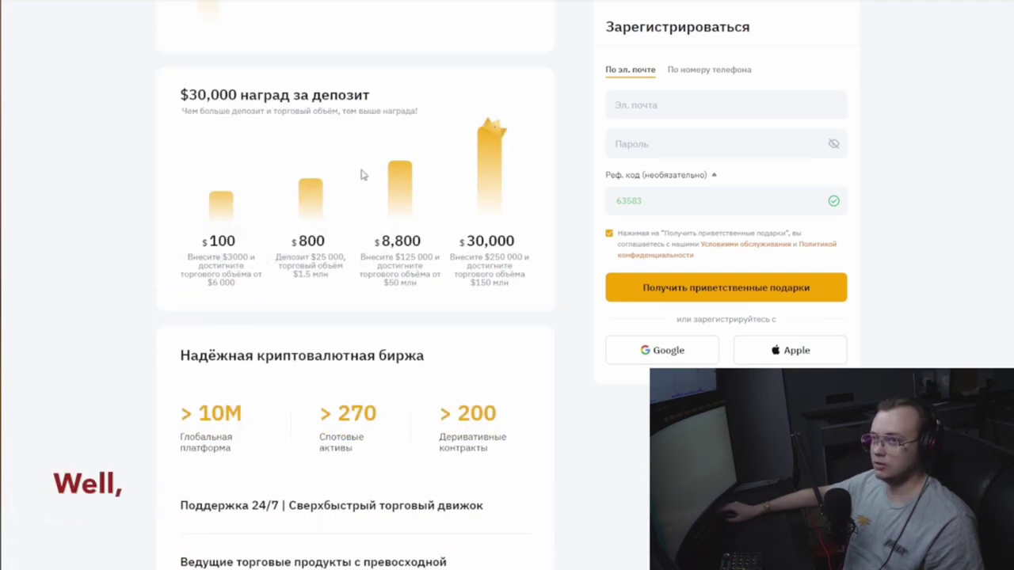
scroll(361, 175, up, 3)
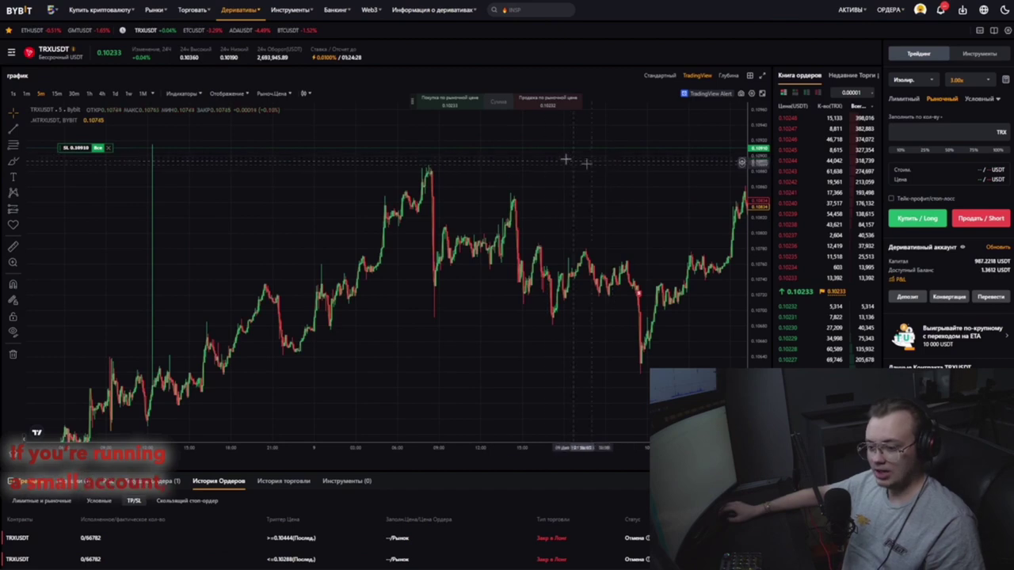
Highlight the losing ADAUSDT trade's realised P&L in the closed orders, and open the ADAUSDT perpetual contract on Bybit
mouse_move(307, 9)
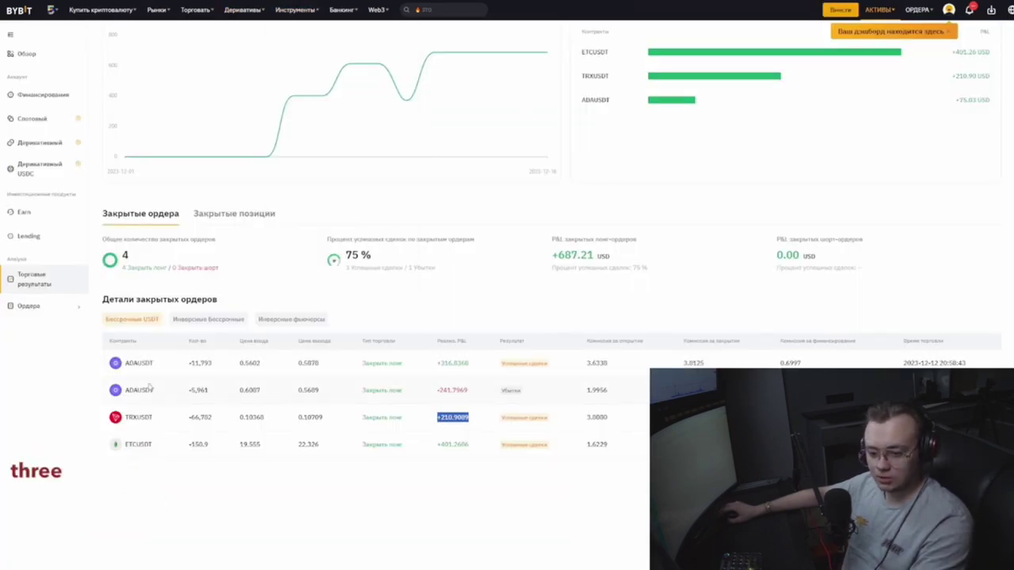
drag(442, 390, 467, 390)
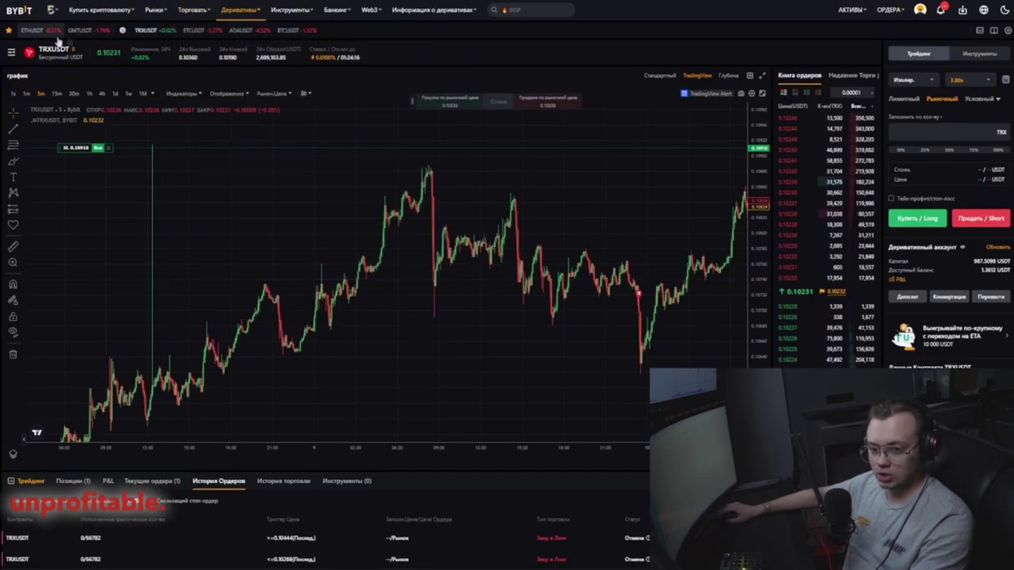
click(56, 52)
click(69, 83)
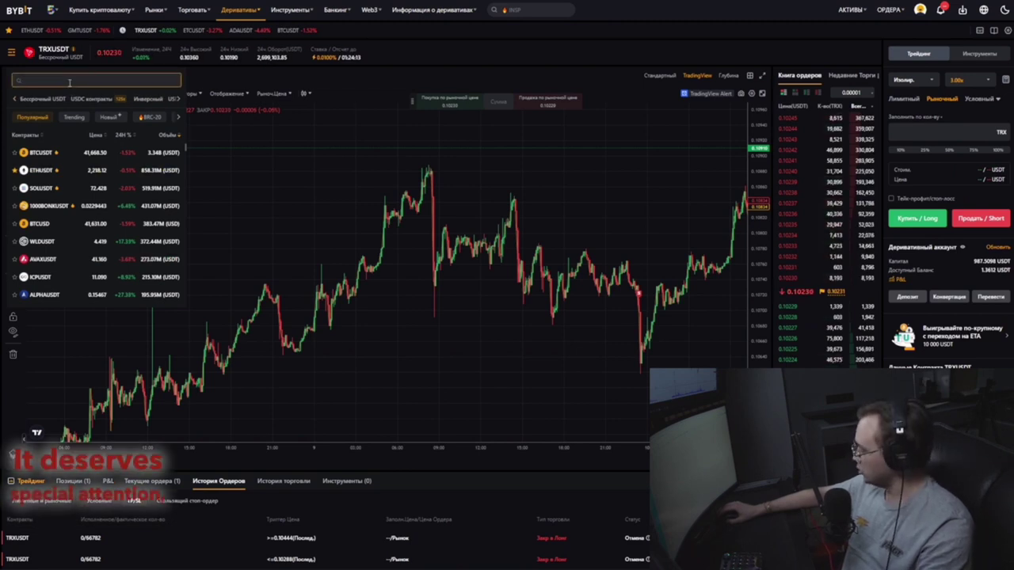
text(ADA)
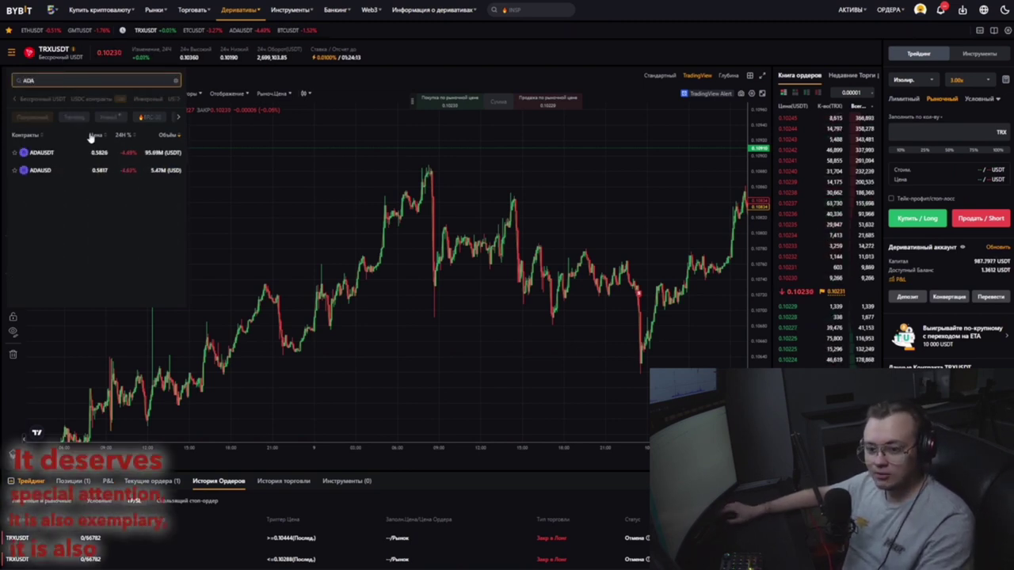
click(86, 154)
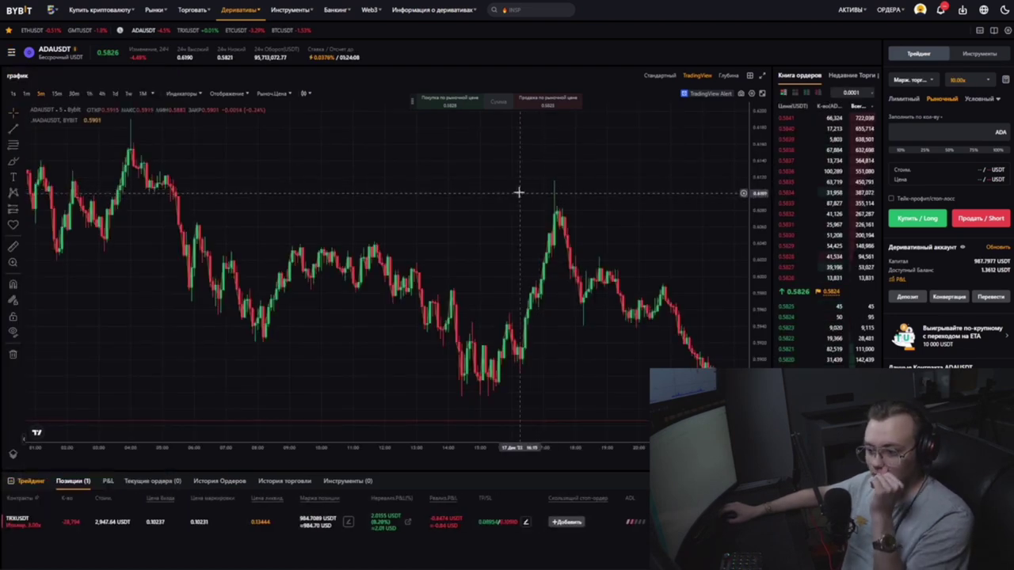
Find the losing ADAUSDT trade's entry and exit markers in the earlier December history of the Bybit chart
scroll(521, 196, down, 4)
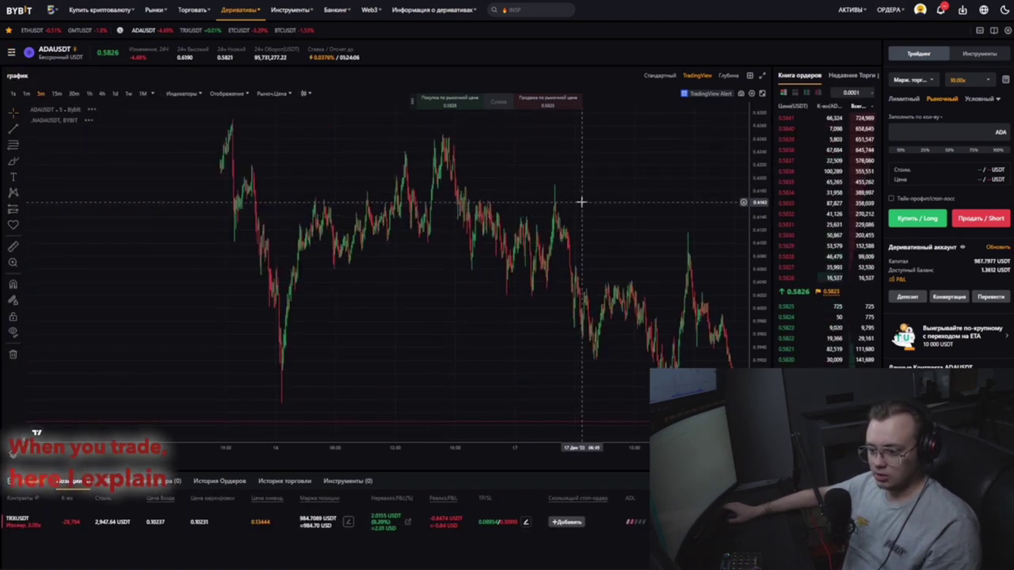
scroll(444, 200, down, 5)
drag(256, 209, 582, 208)
drag(447, 209, 679, 206)
drag(535, 173, 589, 167)
scroll(588, 167, up, 8)
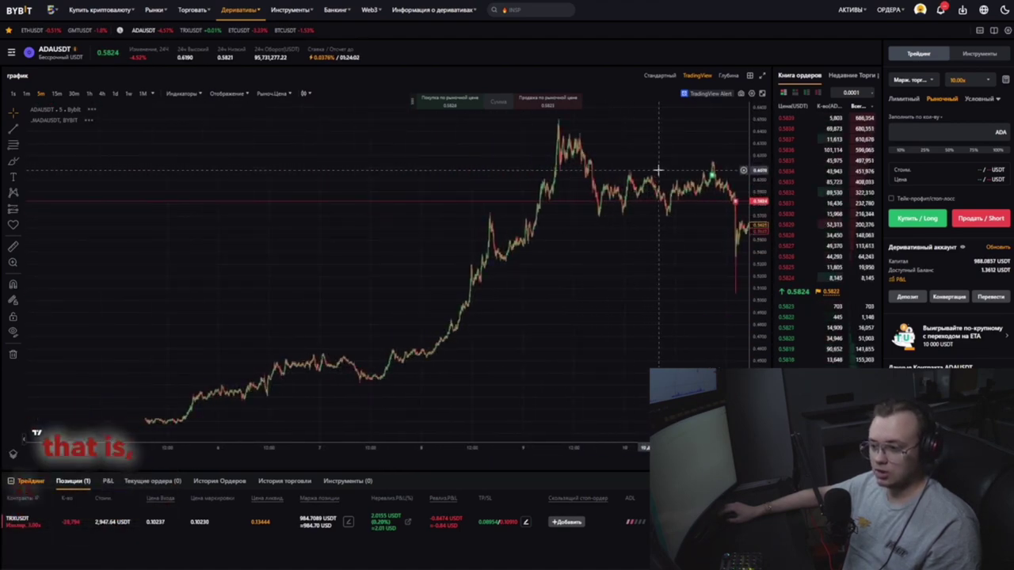
Examine the ADAUSDT price swings leading up to the entry marker and the decline to the exit marker
drag(698, 163, 725, 173)
scroll(699, 208, down, 4)
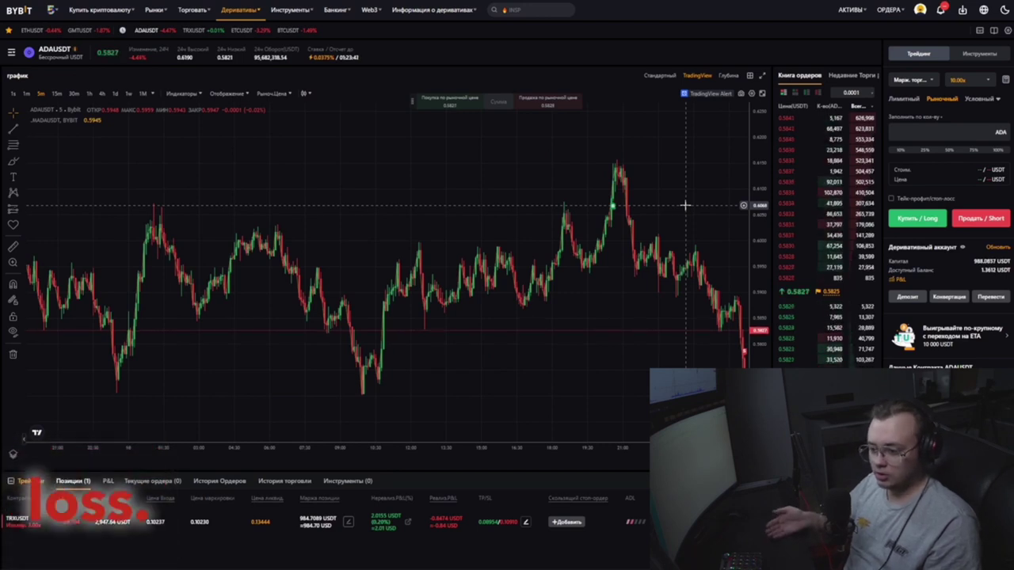
scroll(673, 178, down, 5)
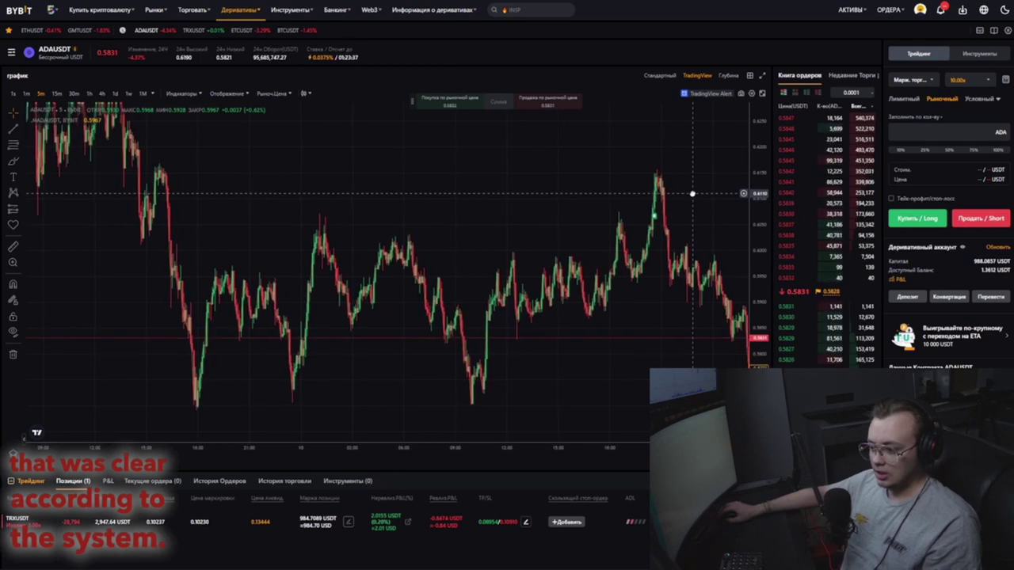
drag(753, 177, 753, 280)
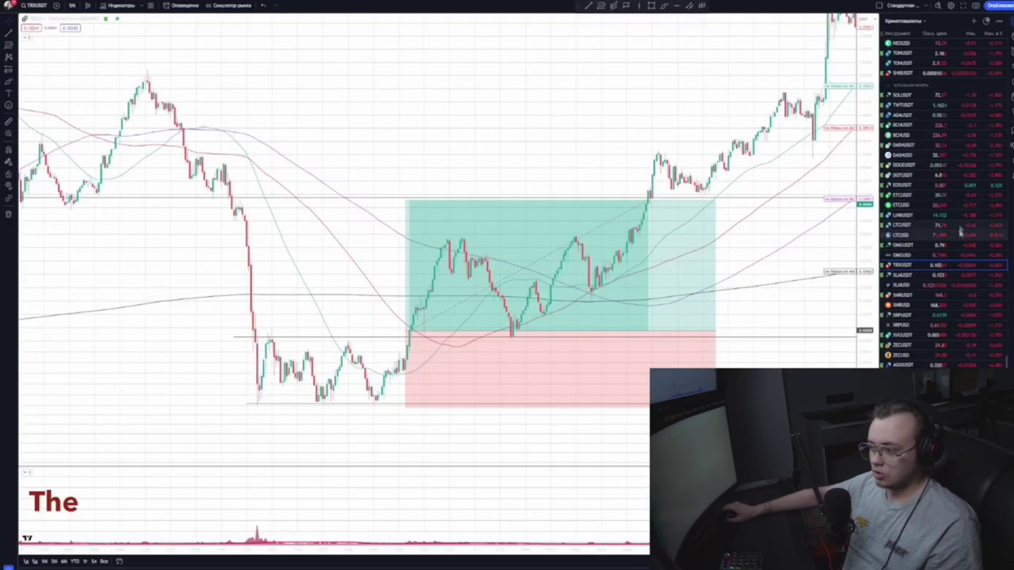
Switch to TradingView, open the ADAUSDT chart and find the sideways range and sharp drop around the losing December trade
click(919, 204)
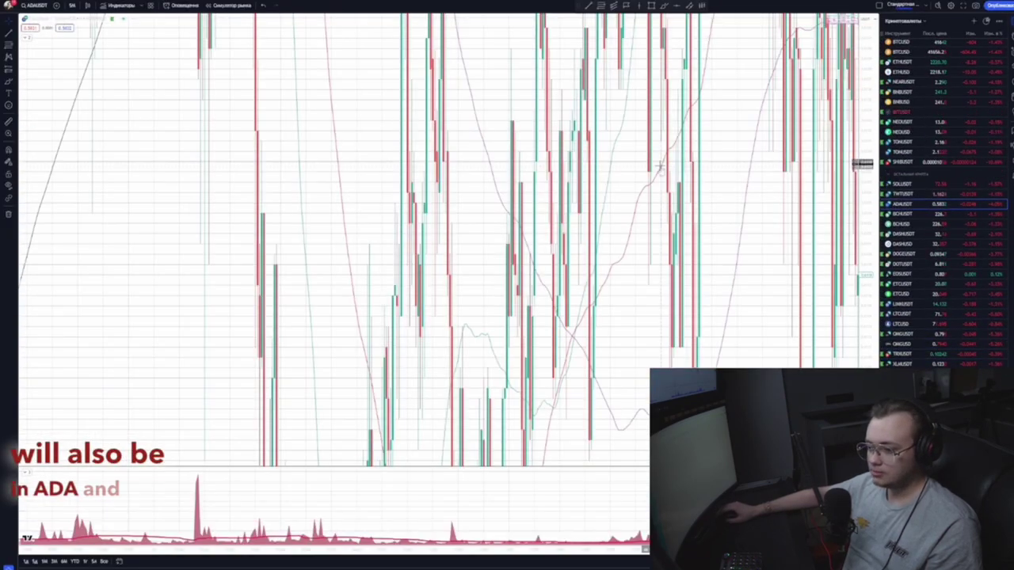
scroll(689, 166, down, 3)
drag(689, 165, 467, 127)
scroll(472, 128, down, 3)
scroll(483, 105, up, 3)
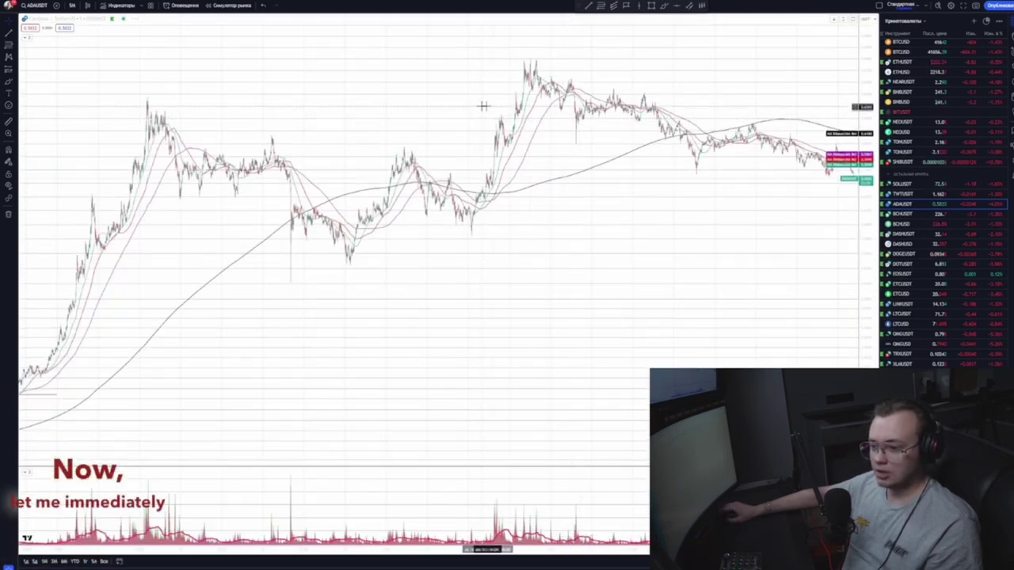
drag(748, 79, 602, 95)
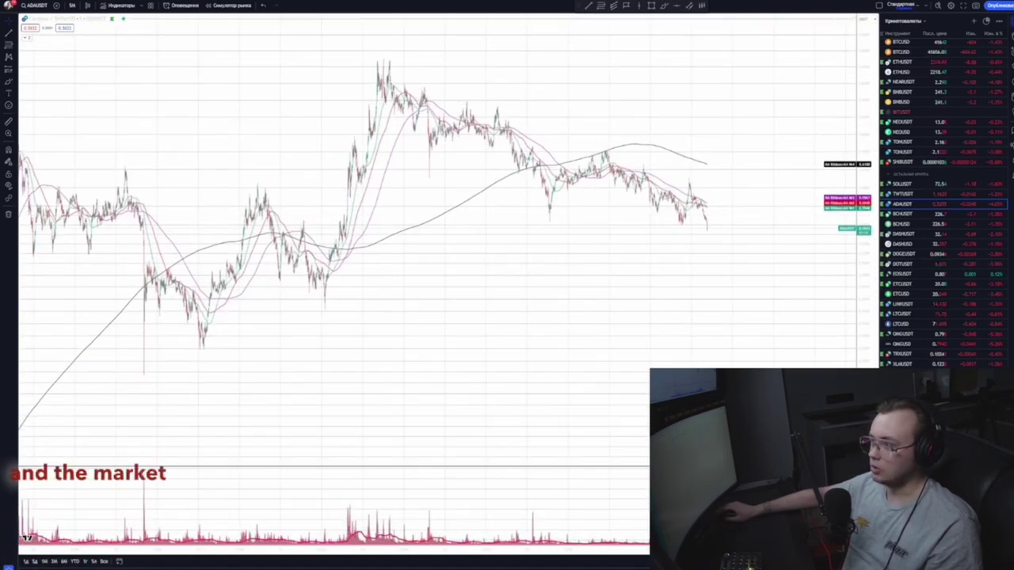
scroll(469, 194, up, 3)
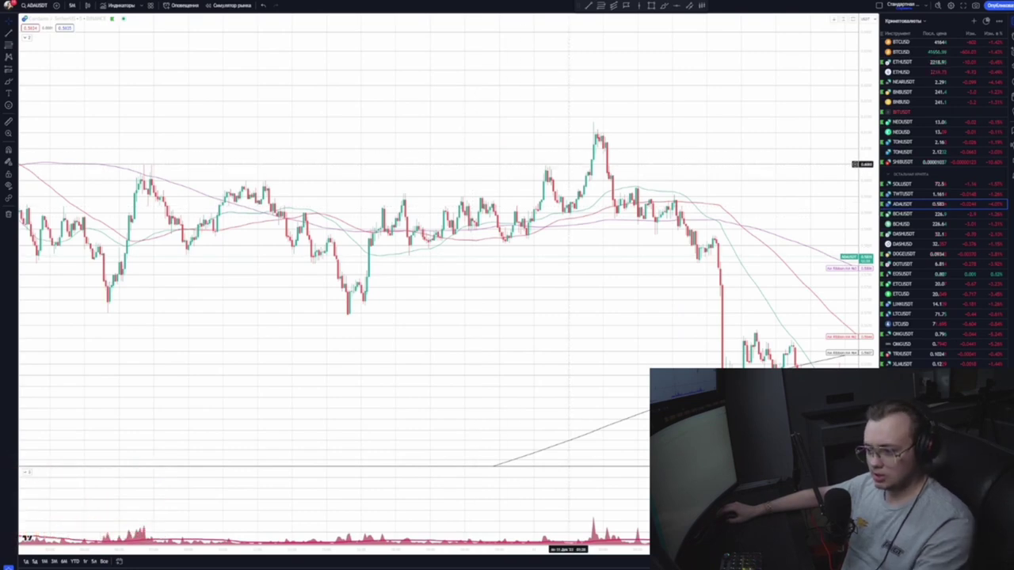
Draw a horizontal trend line through the ADAUSDT swing highs, extending it to the price spike before the December drop
drag(569, 164, 720, 172)
scroll(720, 172, up, 1)
scroll(688, 180, down, 7)
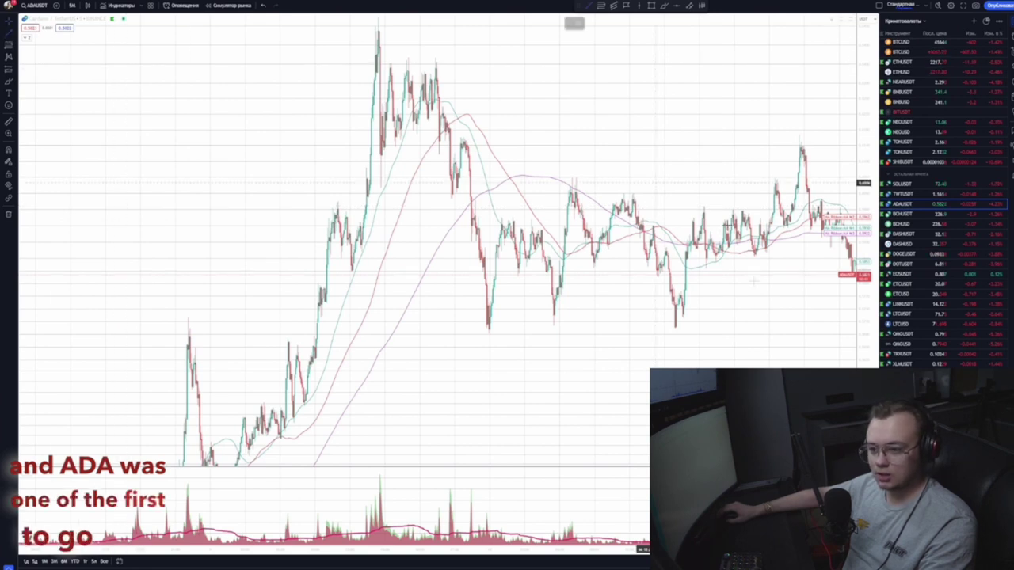
click(461, 179)
click(828, 179)
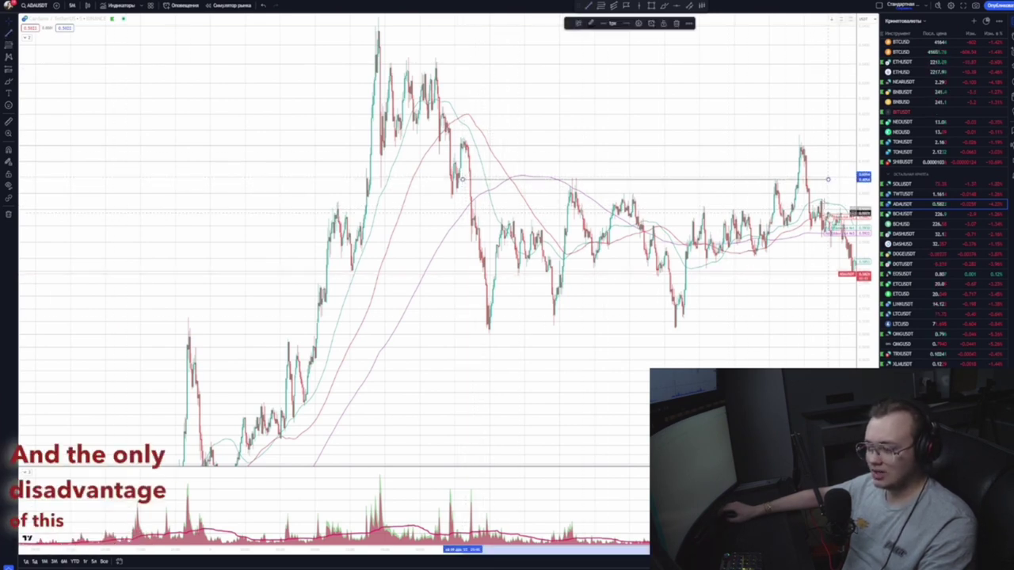
Examine how ADAUSDT breaks above the drawn level and reverses, and compare it with the entry marker on the Bybit chart
drag(796, 162, 804, 164)
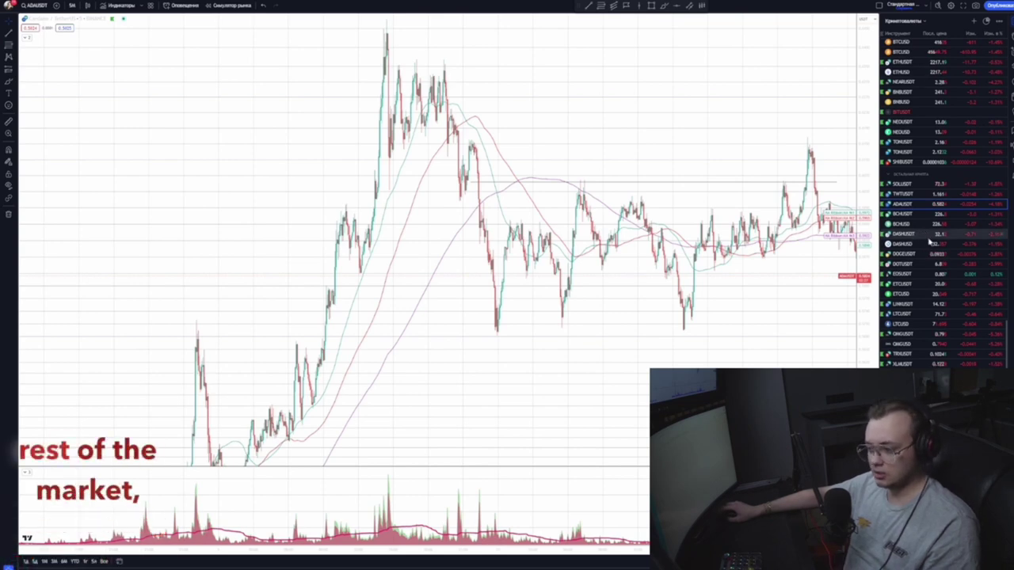
drag(735, 147, 786, 181)
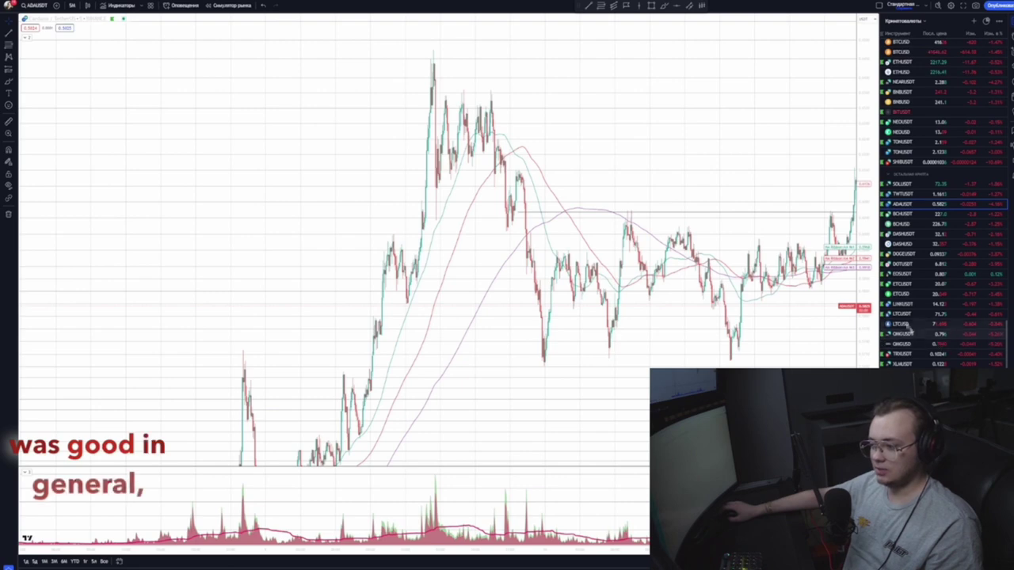
scroll(823, 195, down, 1)
scroll(823, 194, up, 5)
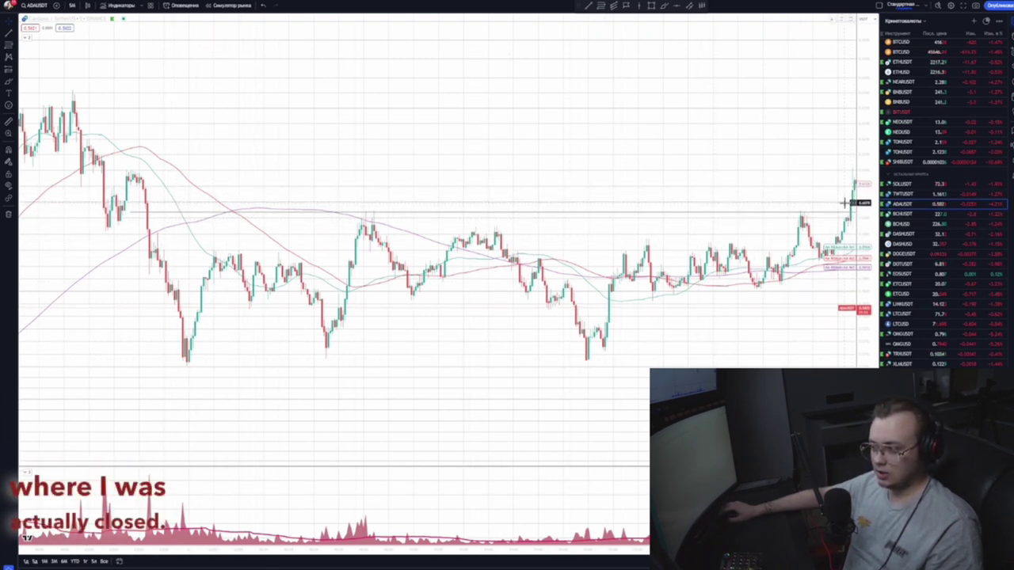
drag(841, 204, 829, 211)
scroll(828, 212, down, 8)
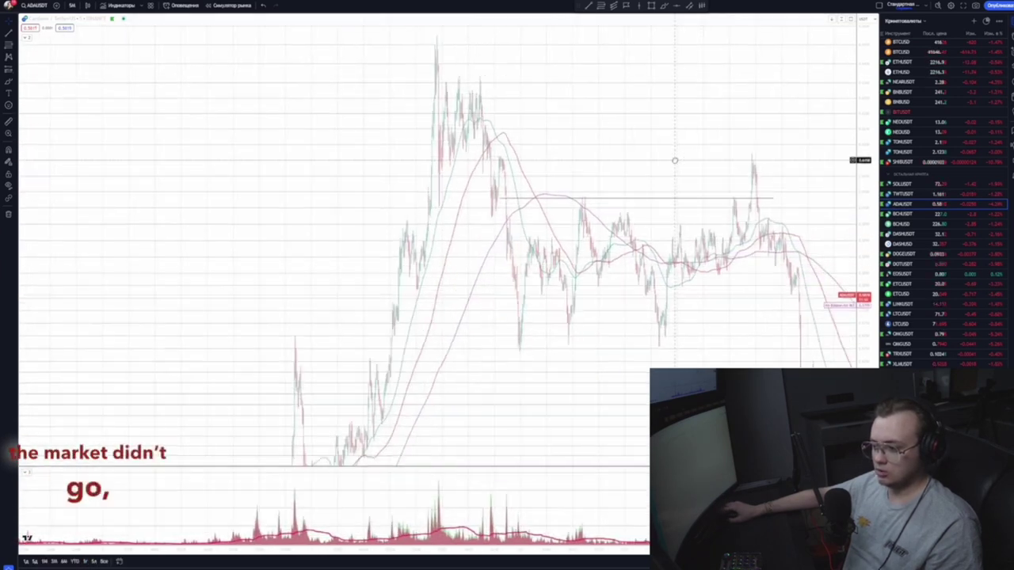
scroll(675, 161, up, 6)
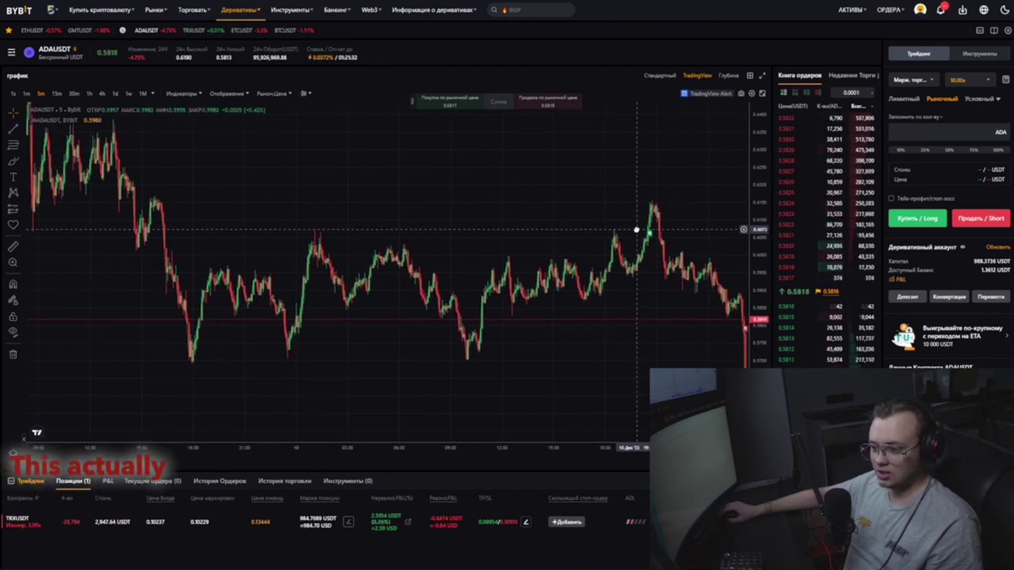
drag(639, 229, 617, 220)
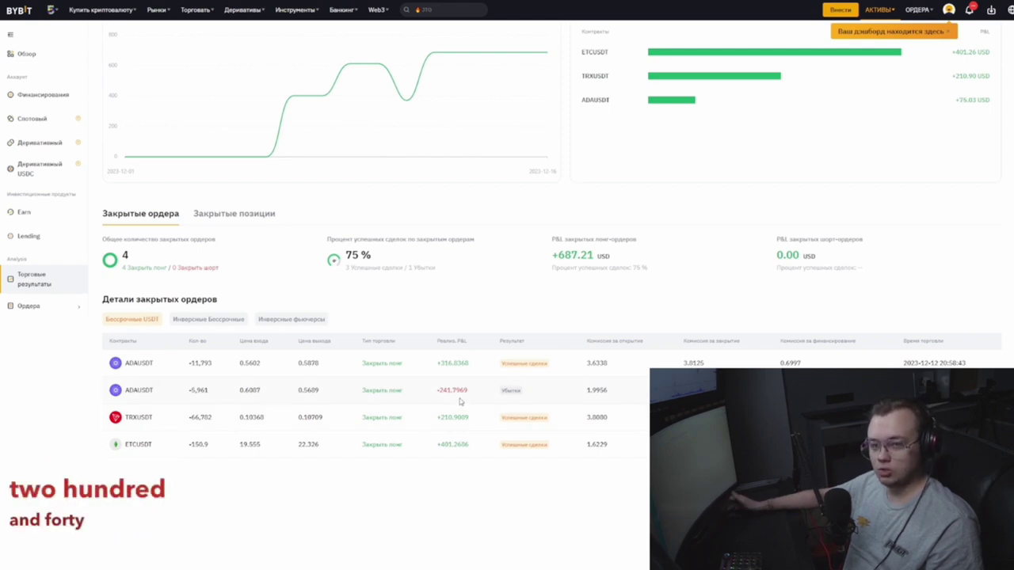
Highlight the losing ADAUSDT trade's realised P&L in Bybit's closed order details
drag(471, 390, 444, 390)
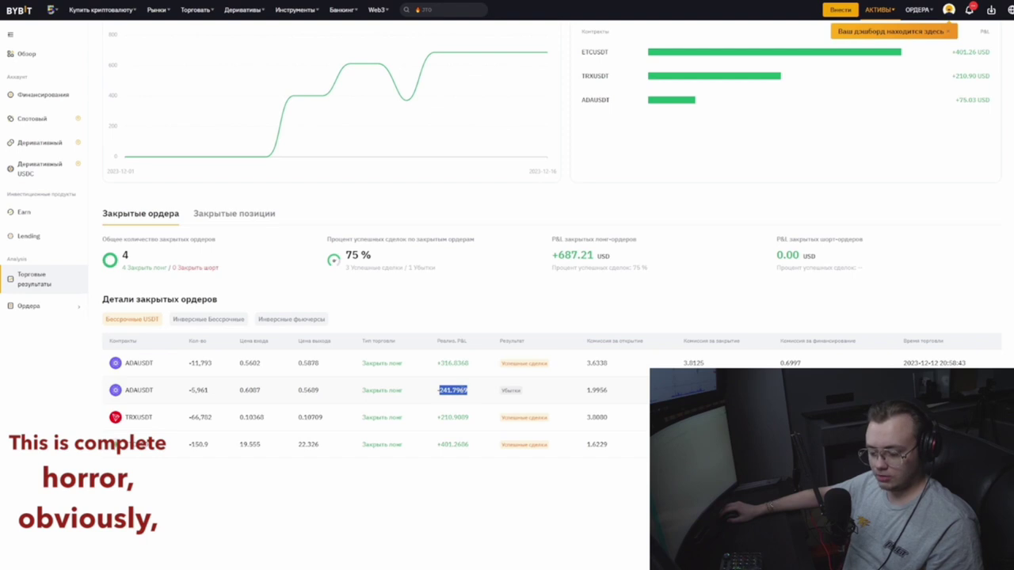
click(473, 394)
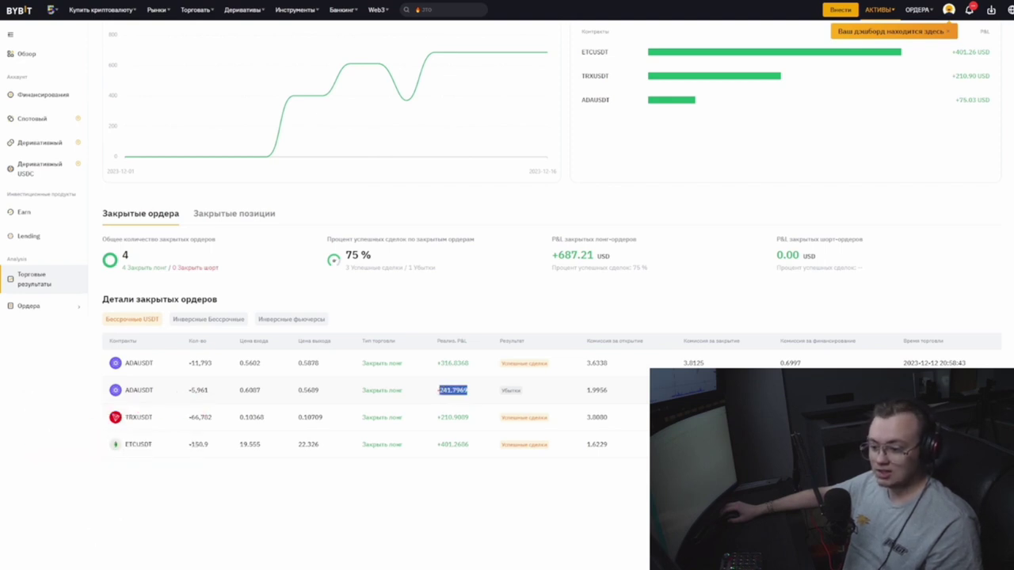
click(456, 386)
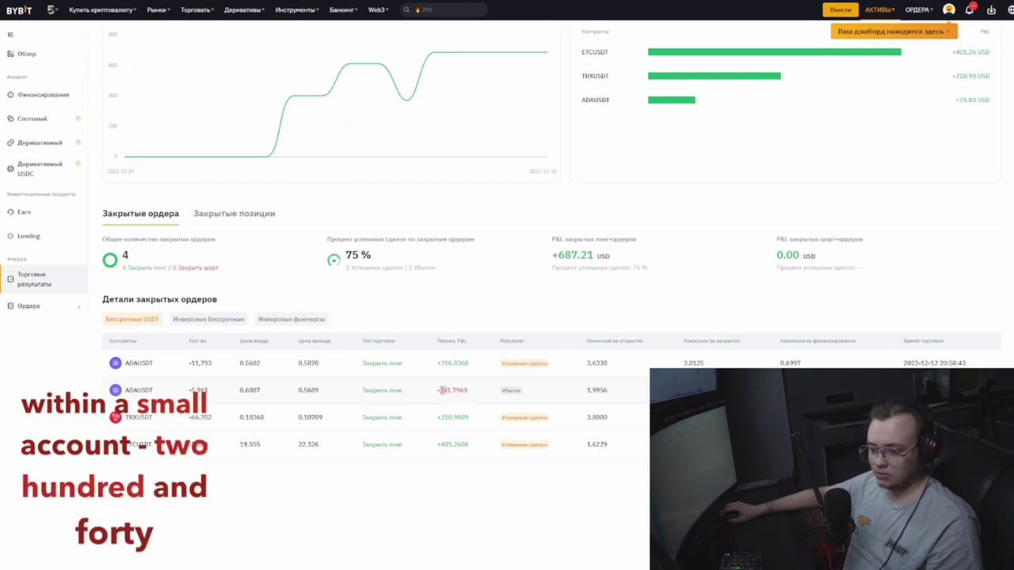
drag(440, 390, 470, 393)
click(469, 393)
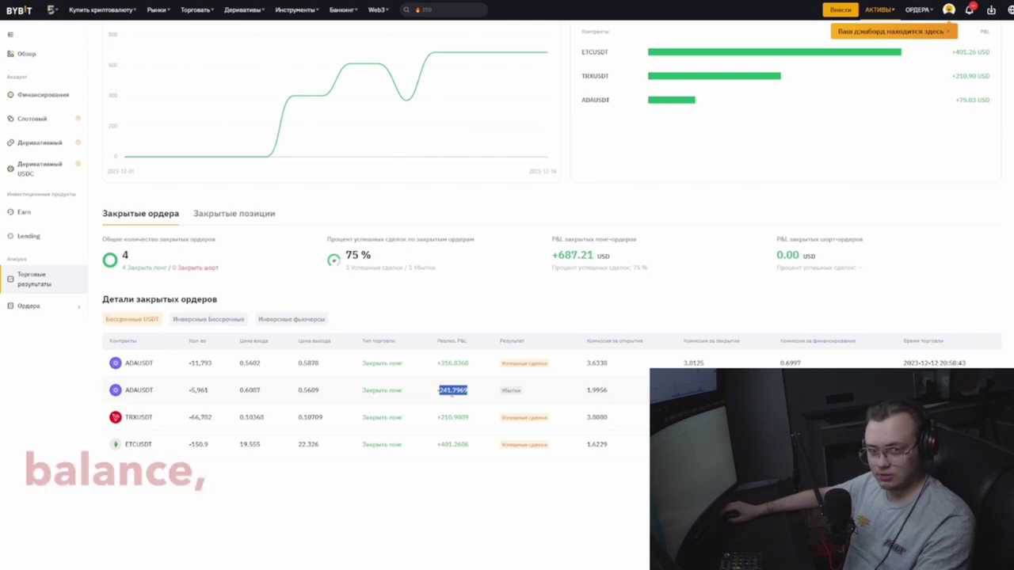
click(438, 390)
drag(454, 390, 468, 391)
click(471, 393)
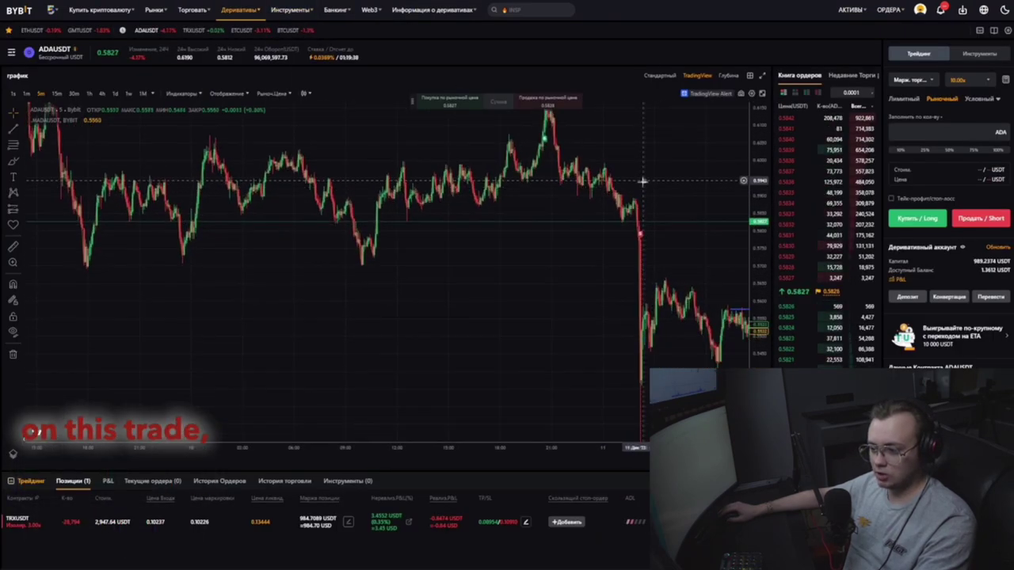
Return to the Bybit ADAUSDT chart and examine the sharp 11 December drop from the exit marker to the wick's low
drag(635, 208, 595, 153)
drag(593, 221, 576, 128)
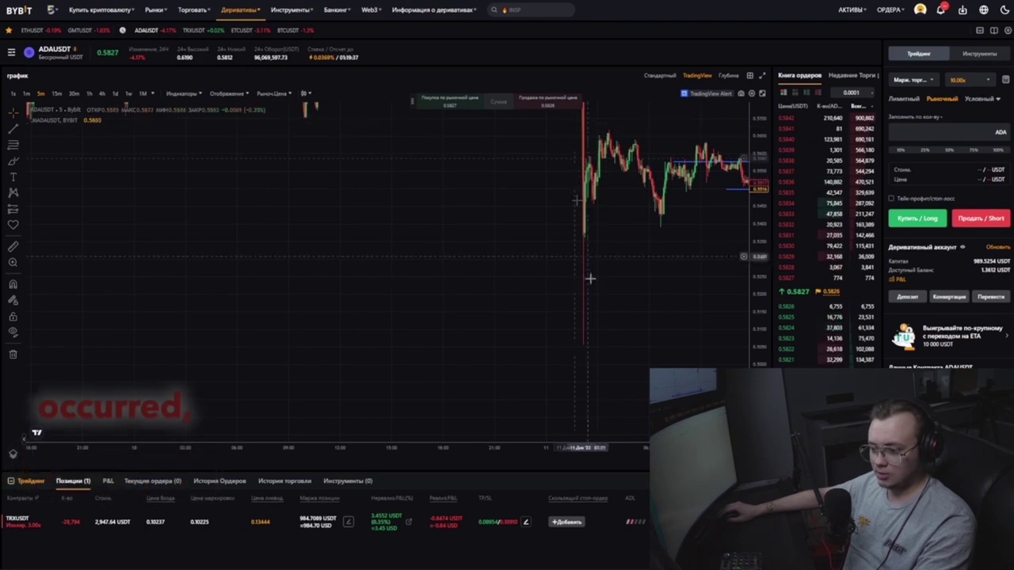
drag(607, 229, 535, 230)
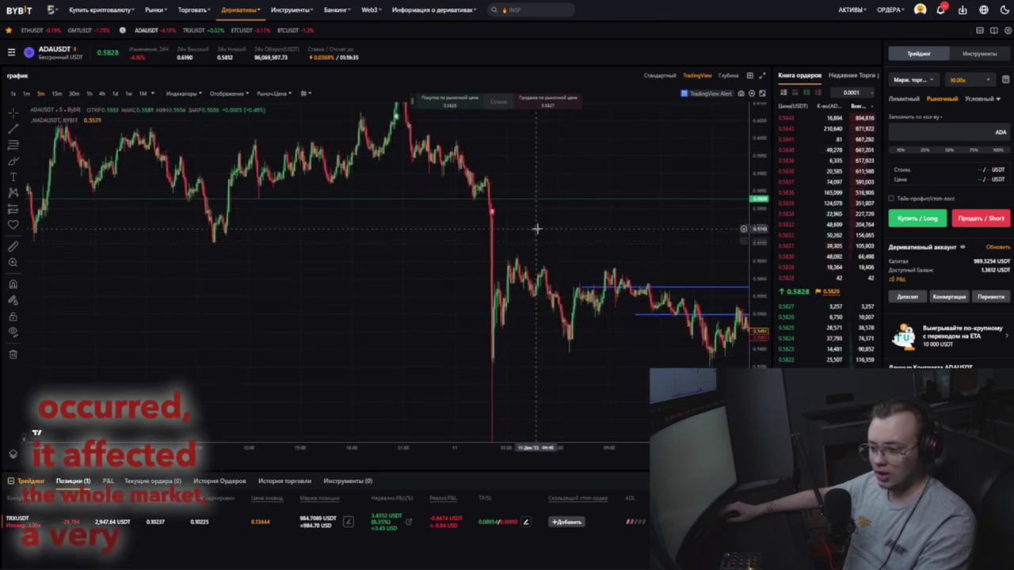
drag(663, 259, 579, 237)
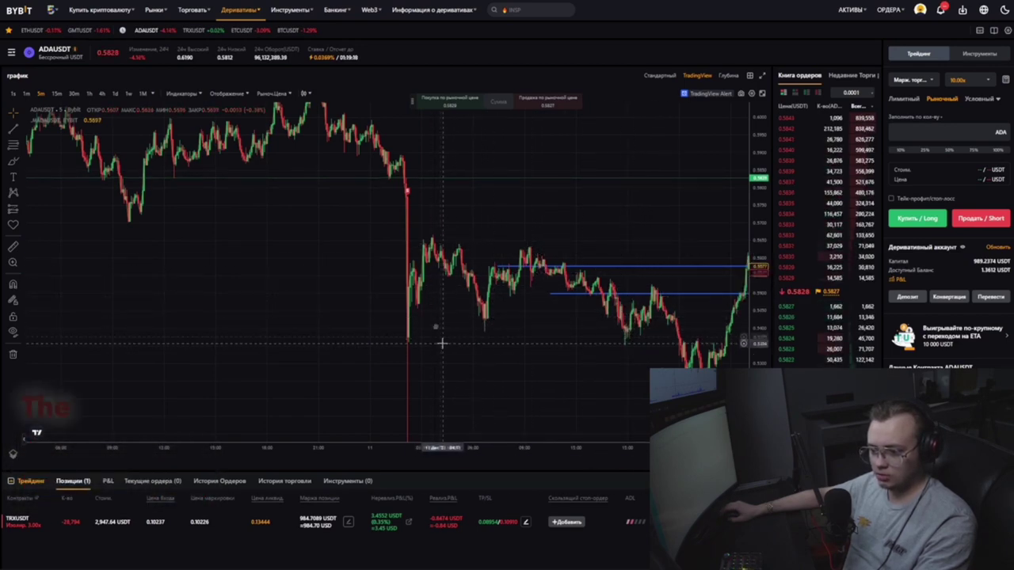
drag(441, 344, 418, 284)
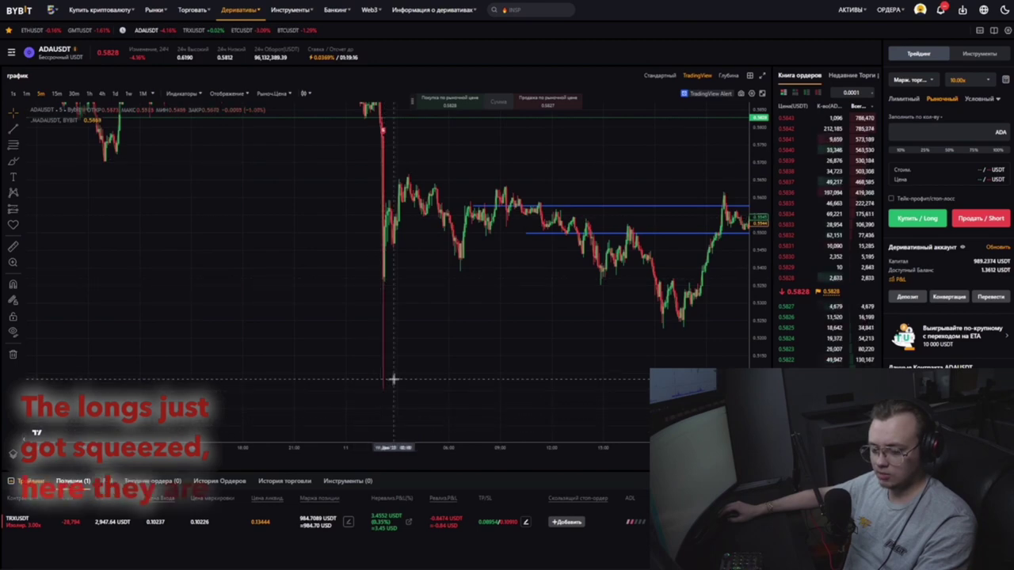
drag(420, 371, 417, 414)
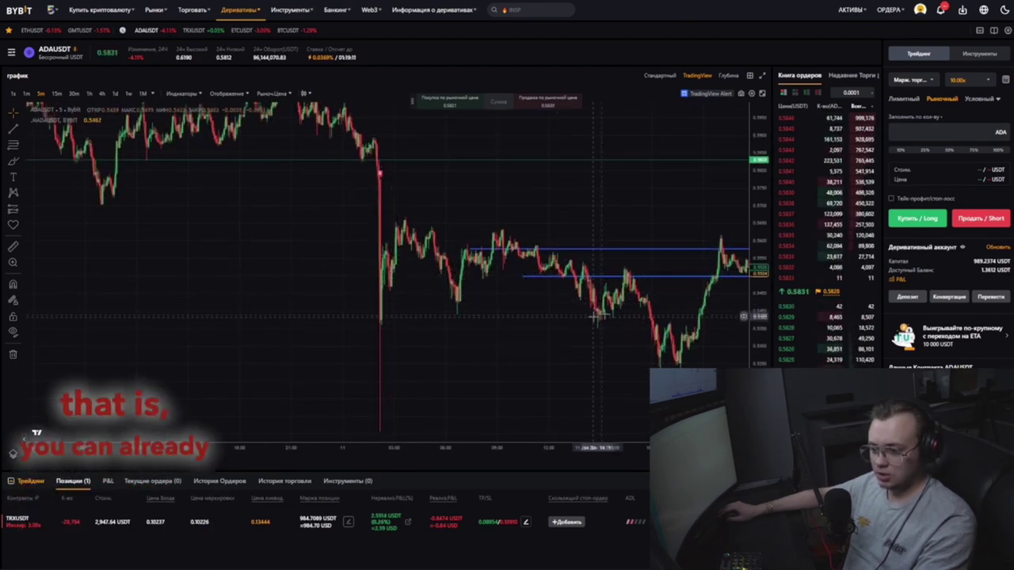
Examine the ADAUSDT recovery from the post-drop low through the two blue levels up to the second trade's entry marker
drag(679, 365, 736, 350)
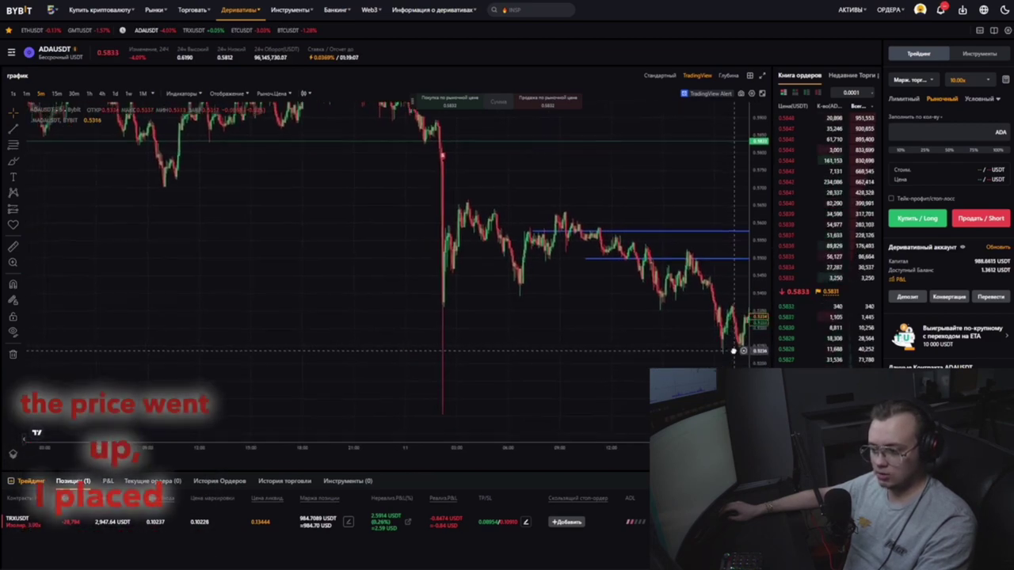
drag(731, 305, 688, 287)
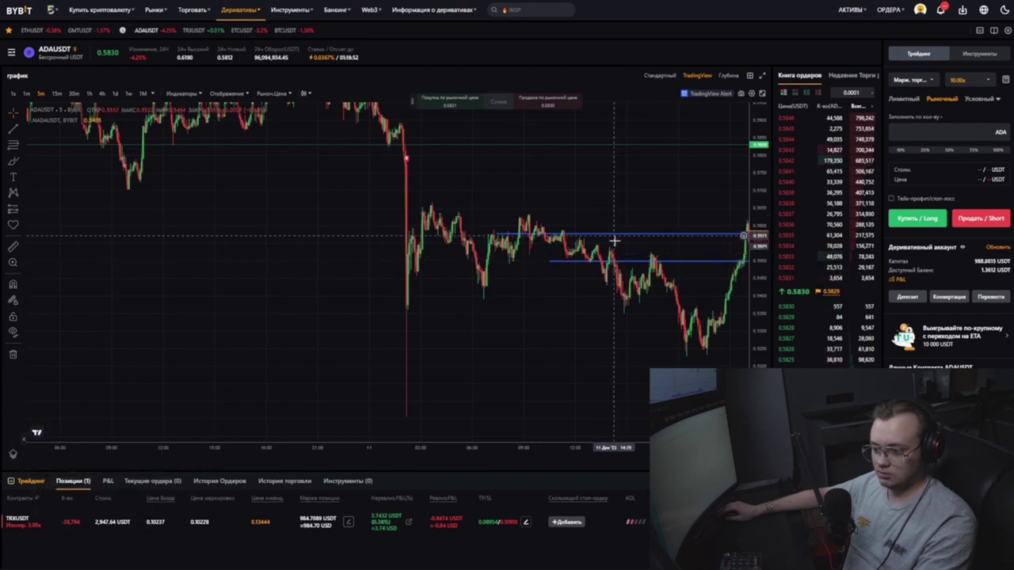
drag(620, 213, 614, 214)
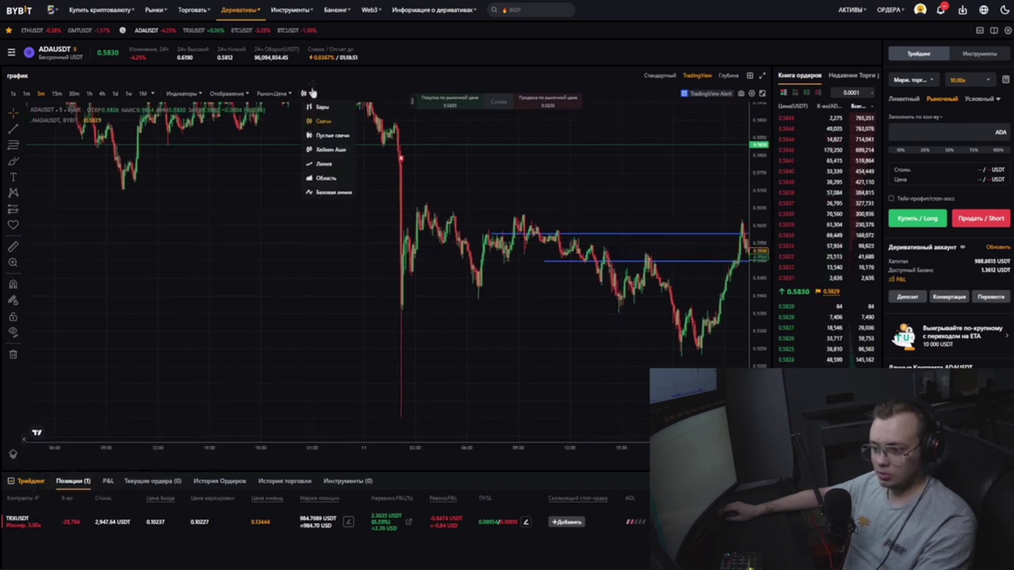
drag(397, 128, 423, 196)
mouse_move(594, 250)
mouse_down()
mouse_move(595, 269)
mouse_move(584, 266)
mouse_move(586, 245)
mouse_up()
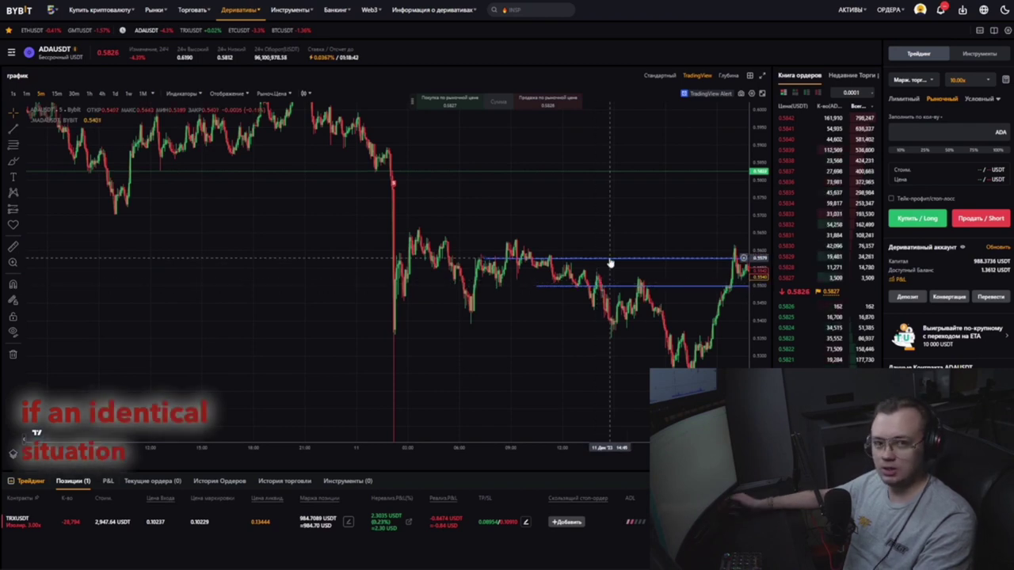
drag(632, 226, 608, 230)
drag(679, 247, 660, 248)
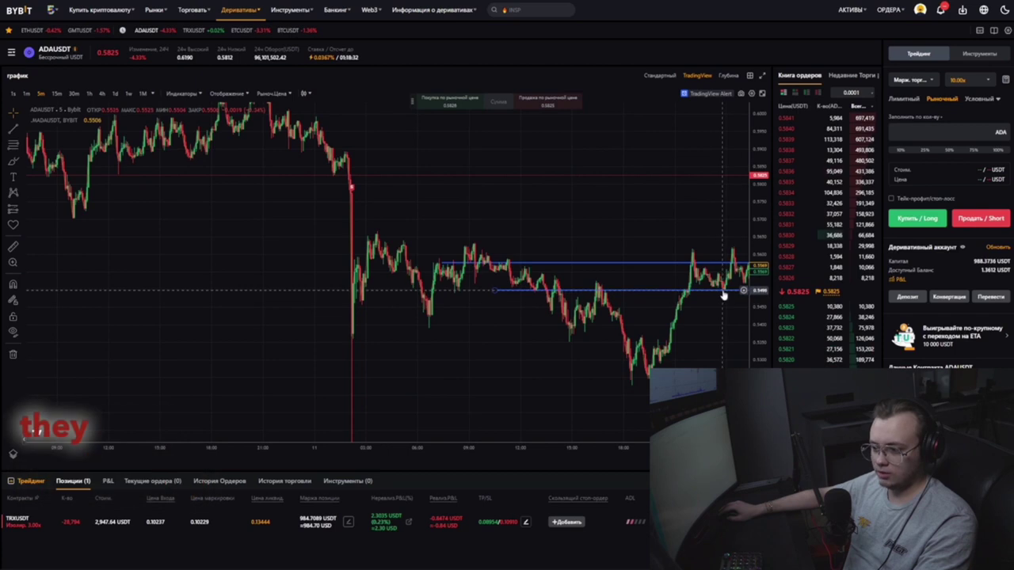
drag(705, 245, 673, 247)
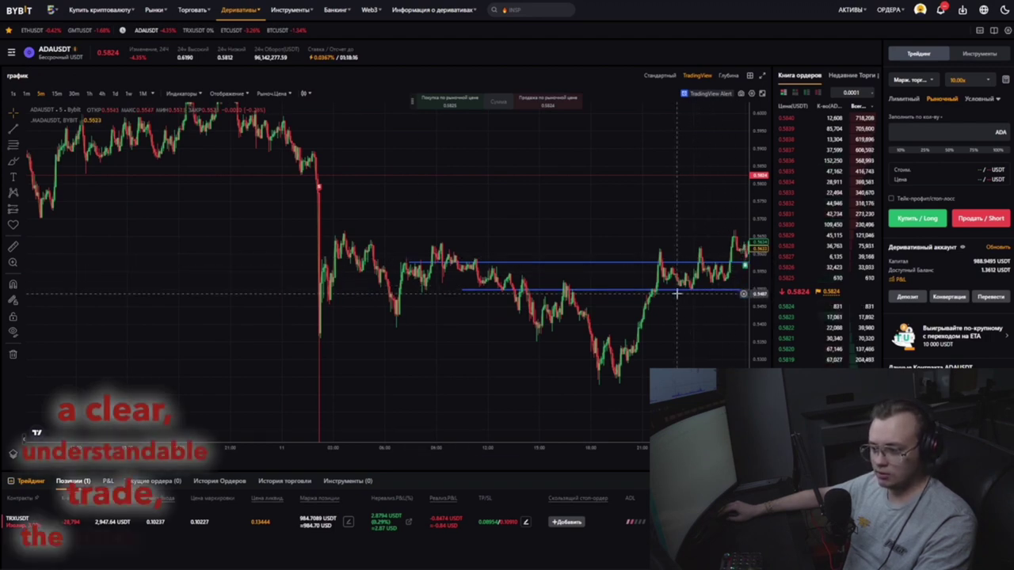
Follow the second ADAUSDT trade from its entry marker to its exit marker, and bring both December trades into view
drag(711, 244, 507, 307)
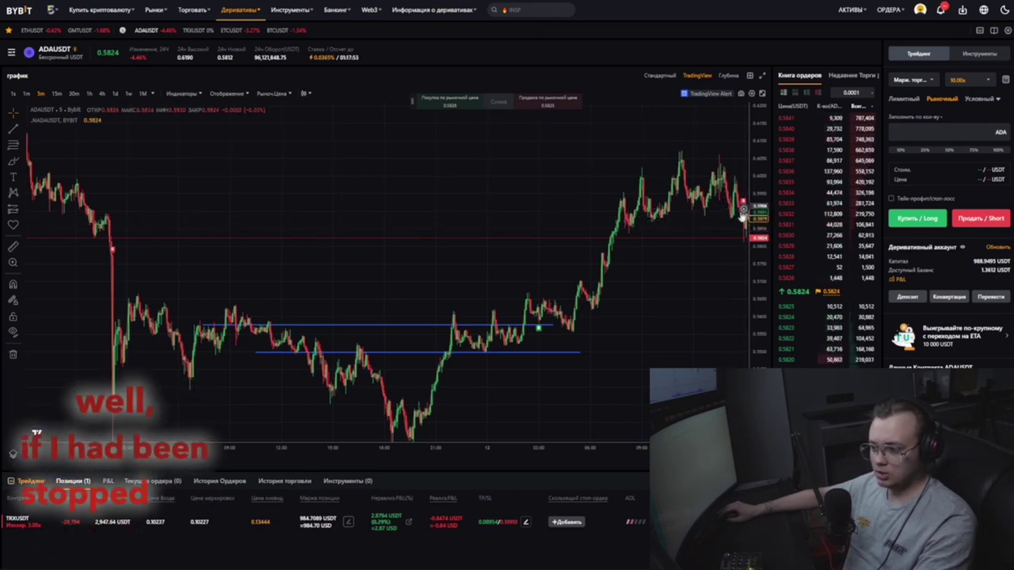
scroll(745, 212, down, 5)
drag(679, 207, 578, 185)
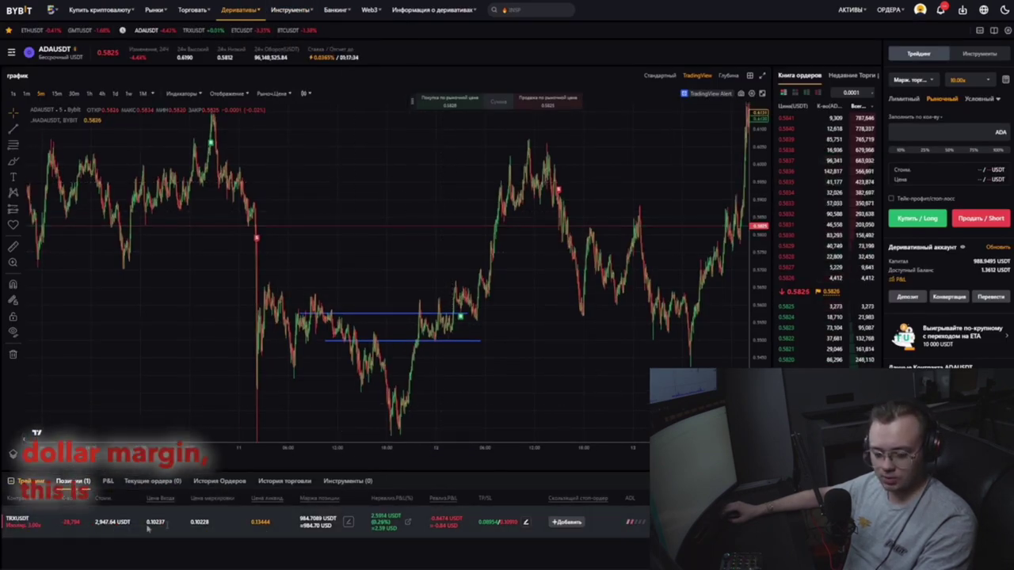
Highlight the open TRXUSDT position's margin, and compare the closed P&L of the two ADAUSDT trades
mouse_move(294, 519)
mouse_down()
mouse_move(336, 527)
mouse_move(300, 519)
mouse_up()
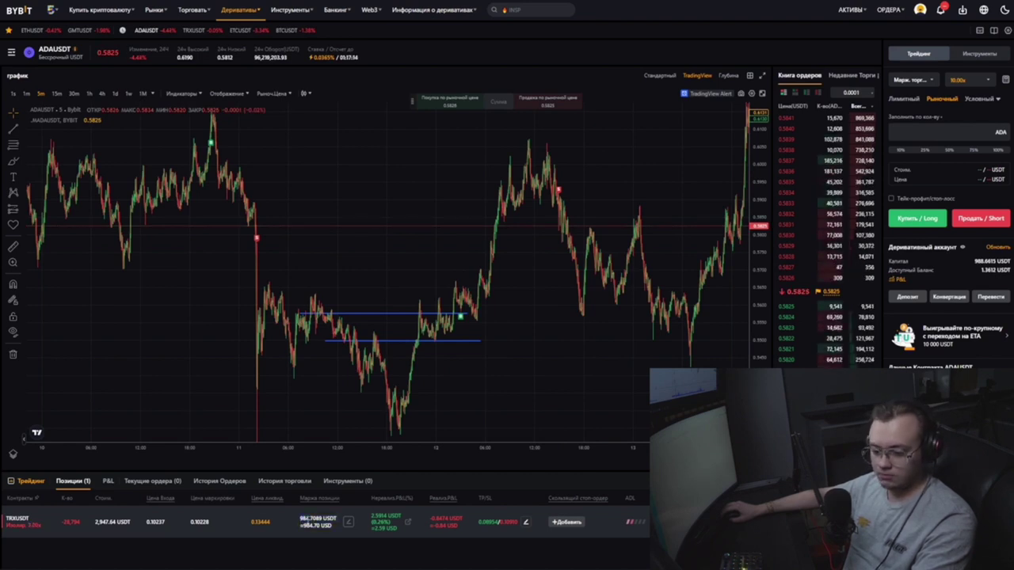
drag(454, 211, 454, 226)
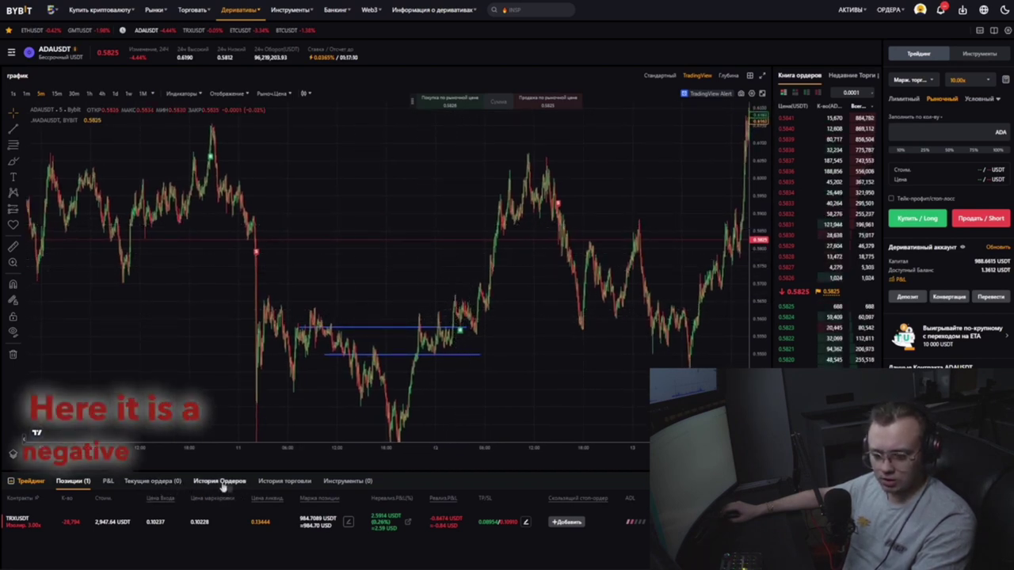
click(109, 482)
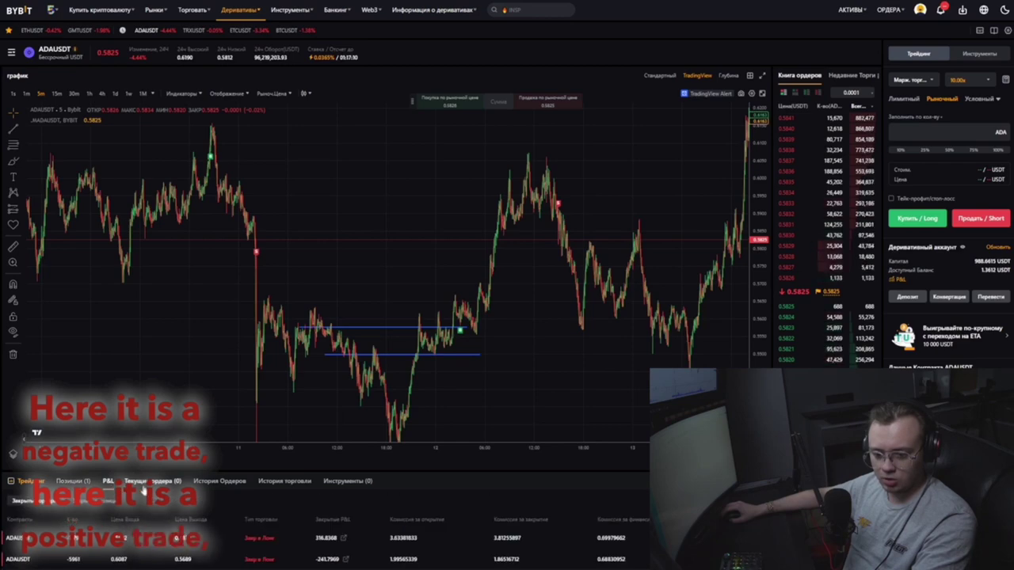
scroll(142, 492, down, 1)
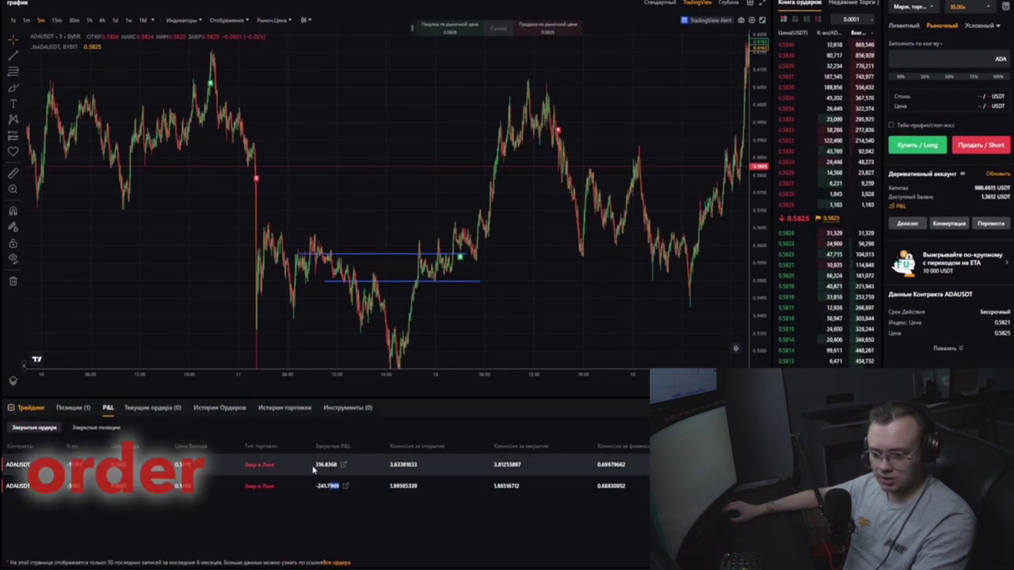
Highlight the losing ADAUSDT trade's quantity in the closed positions, and open the TP/SL order history
click(99, 427)
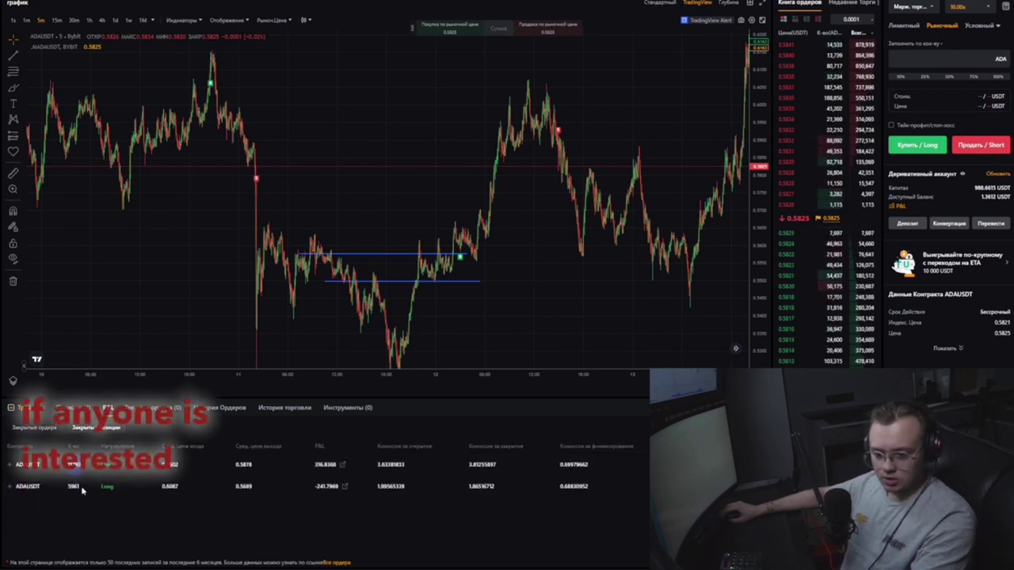
double_click(77, 487)
click(204, 410)
click(134, 428)
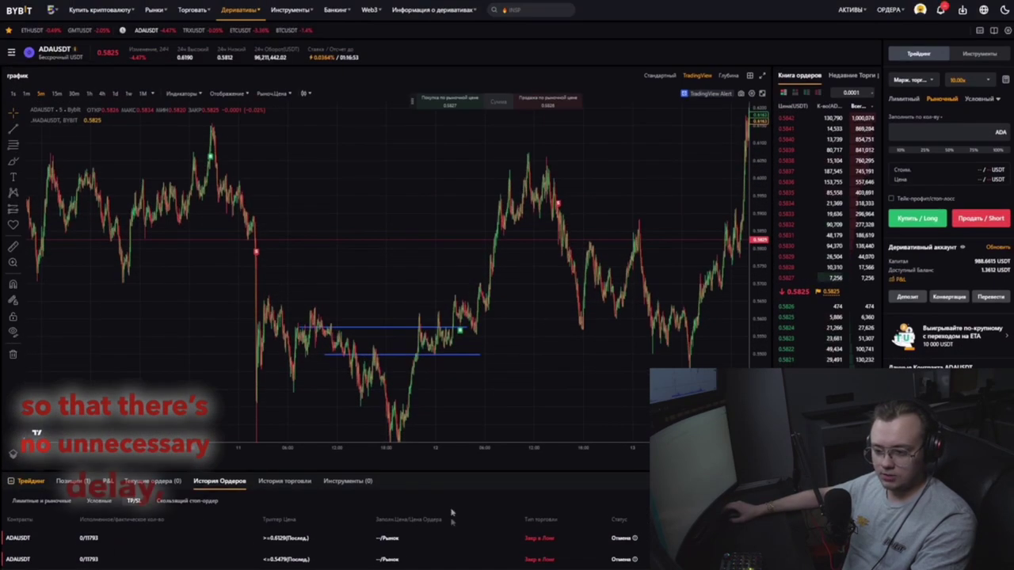
Examine the price action around the winning ADAUSDT trade's entry and exit markers, and open the contract search
drag(509, 369, 545, 367)
scroll(567, 367, up, 3)
scroll(566, 367, up, 3)
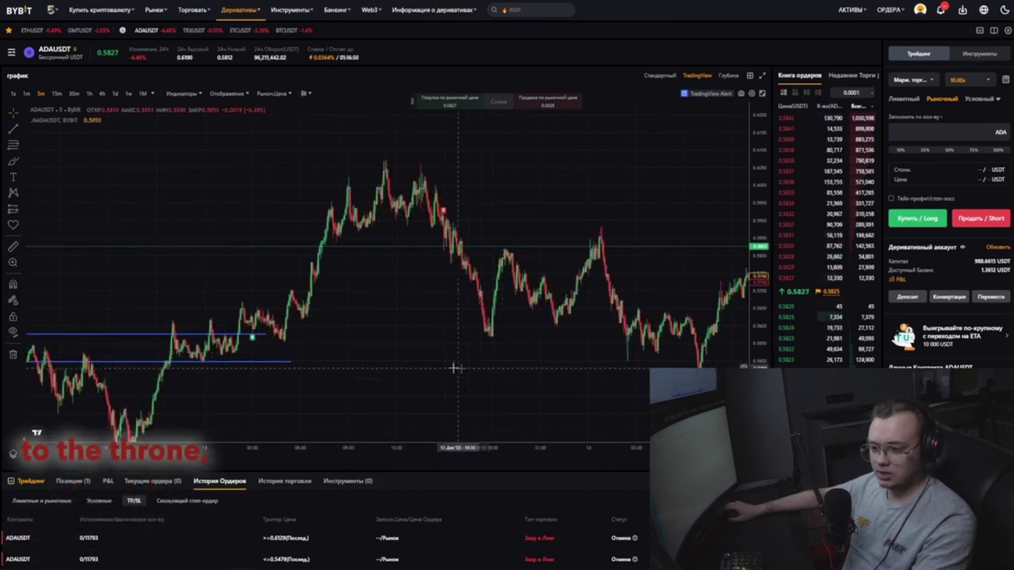
drag(591, 141, 584, 164)
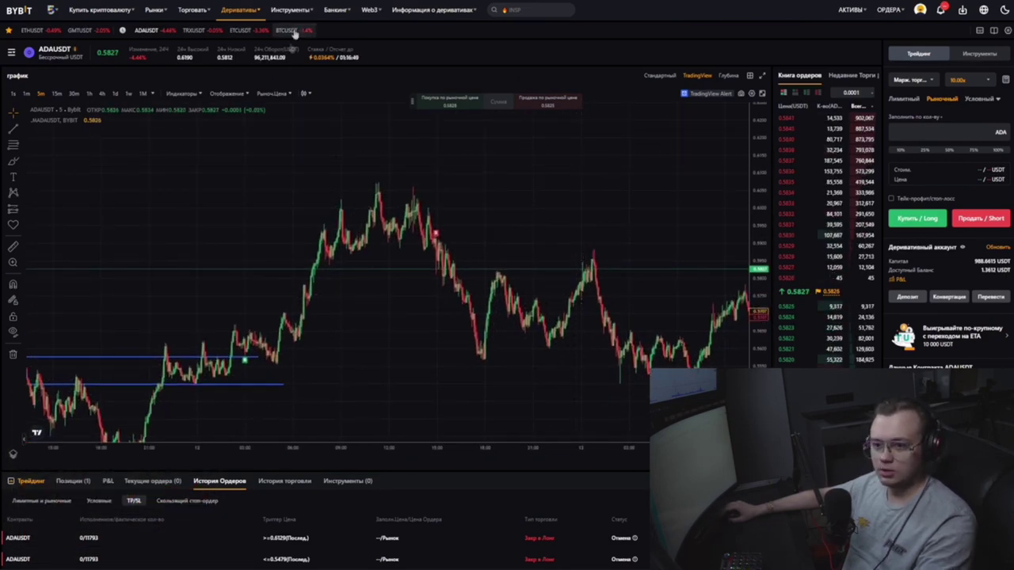
mouse_move(53, 53)
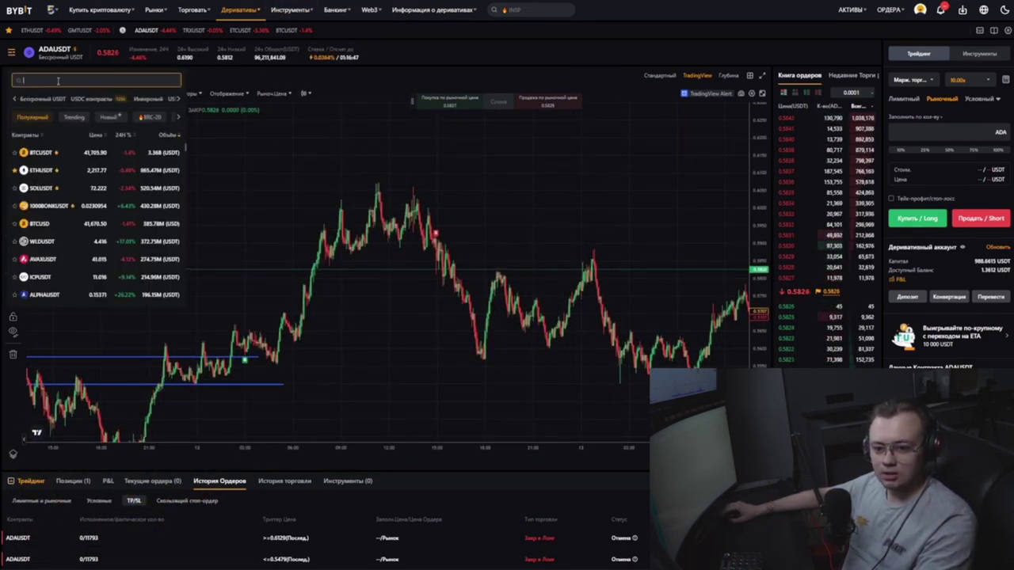
Find and open the TRXUSDT perpetual contract, and show its chart on the 4-hour timeframe
text(TRX)
click(42, 157)
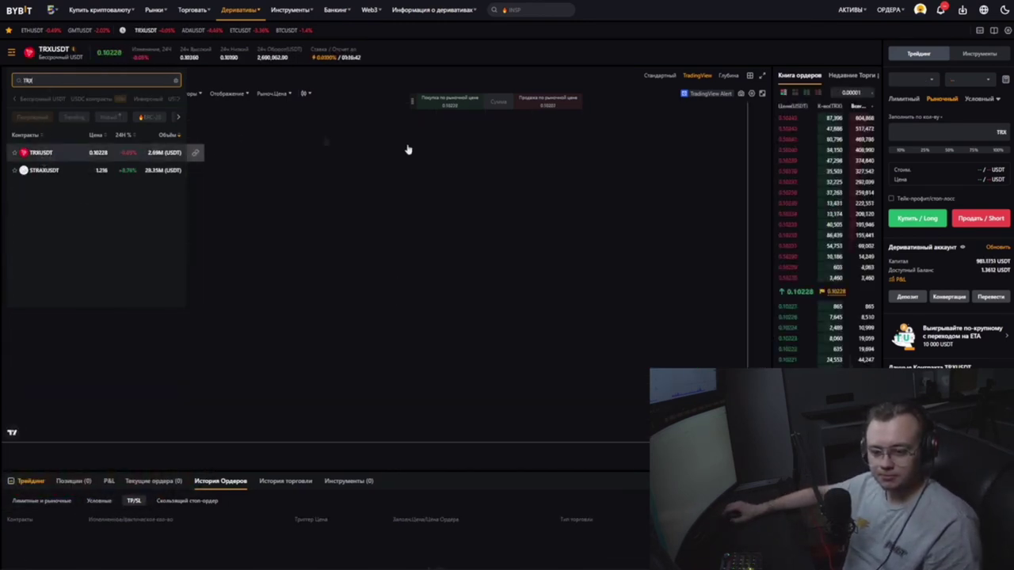
click(102, 94)
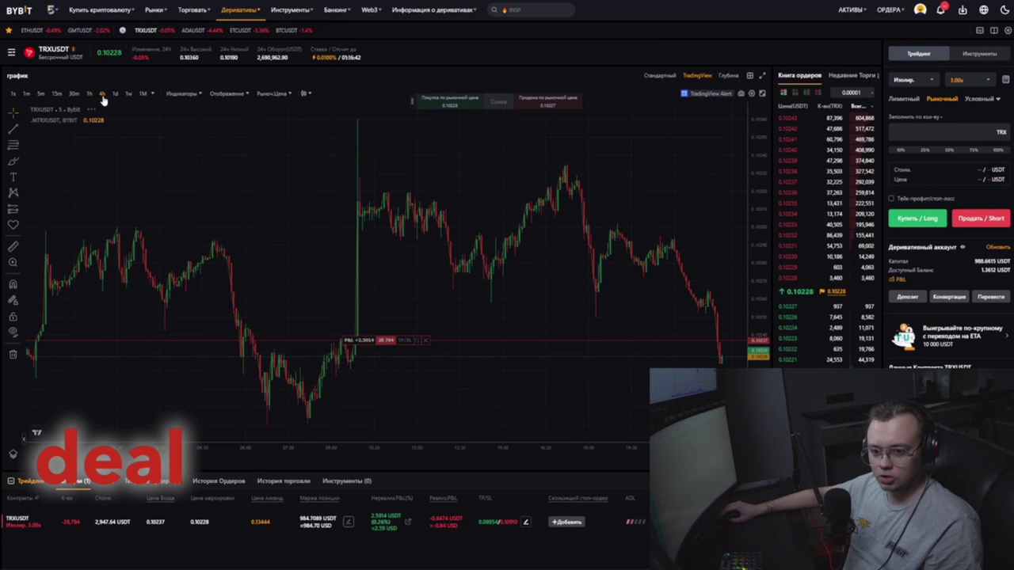
Measure the TRXUSDT short's distance from its entry level up to the stop-loss line and down to the take-profit line
shift+click(721, 211)
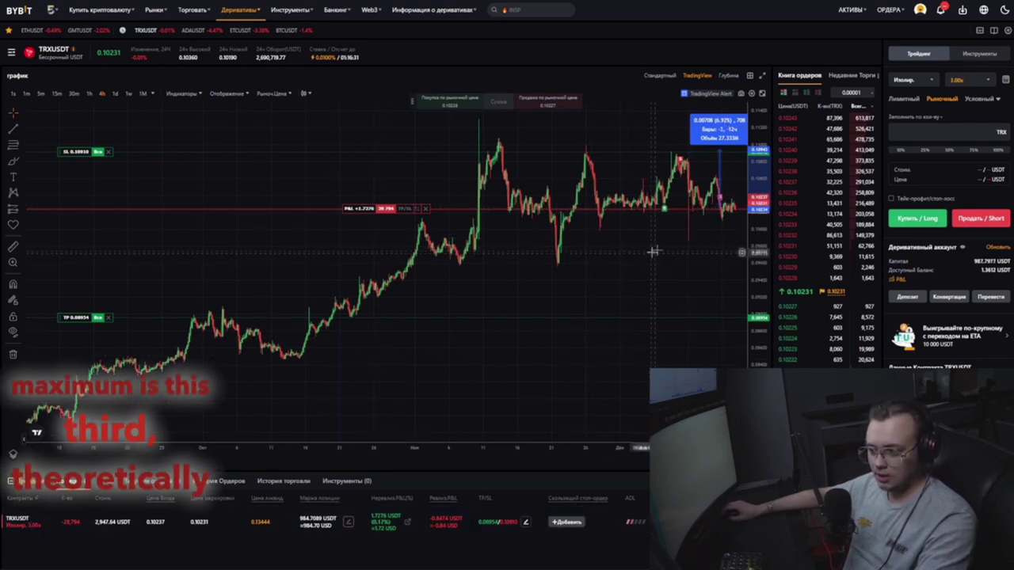
drag(658, 250, 639, 248)
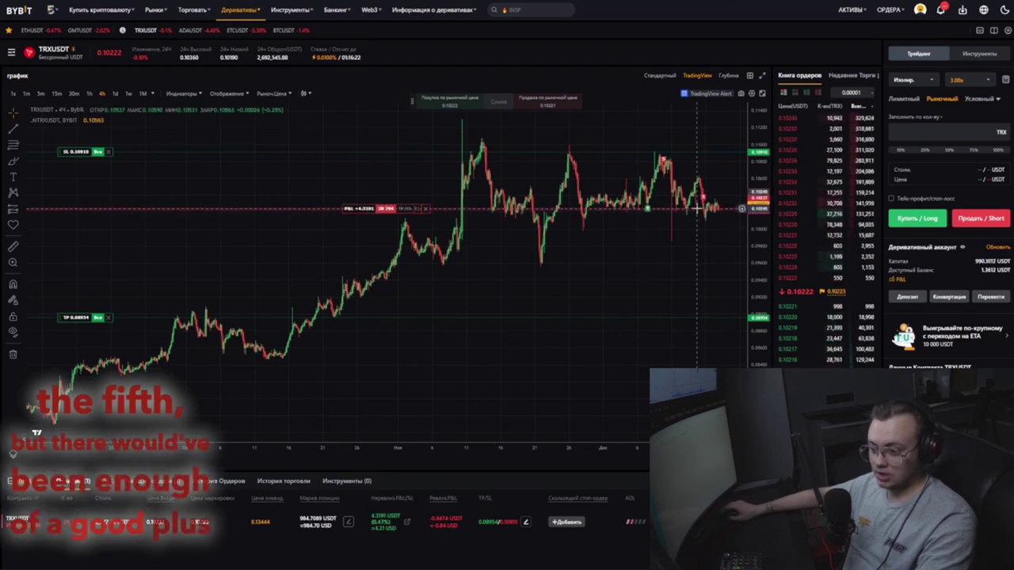
shift+click(698, 210)
click(698, 317)
drag(707, 273, 680, 275)
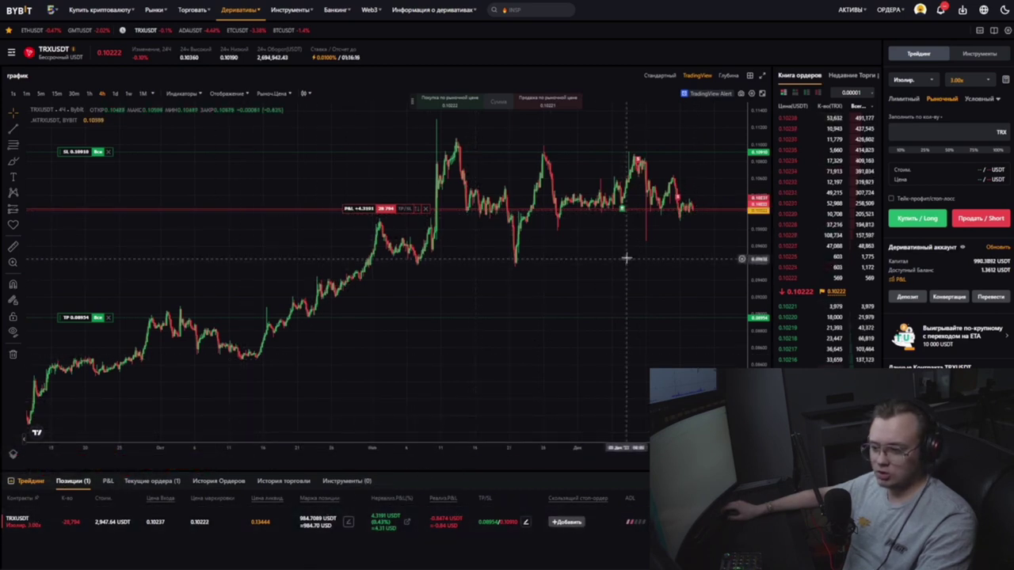
drag(665, 226, 661, 226)
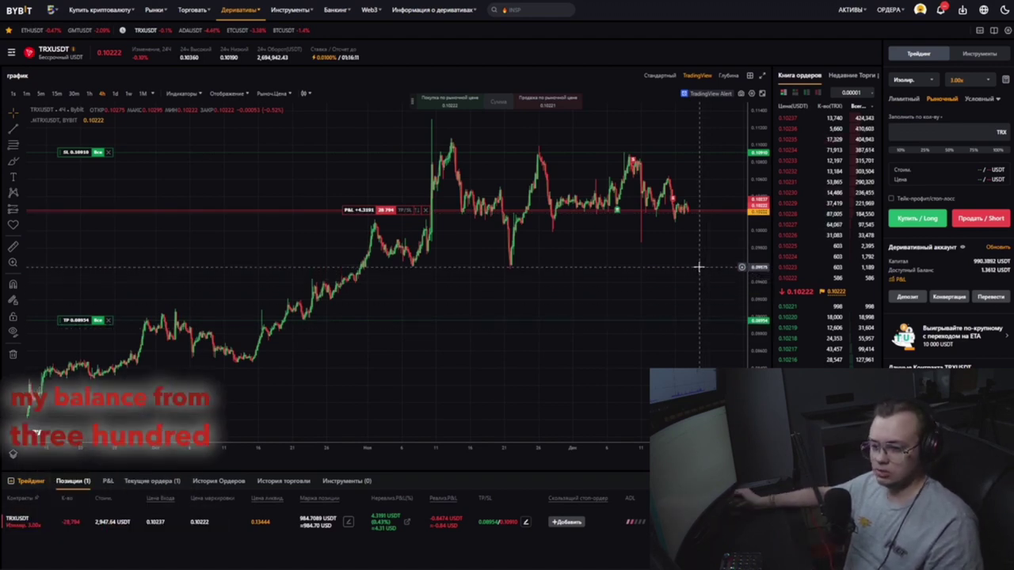
Measure the percentage move from the short's entry level to the stop-loss line once more, beside the latest candles
shift+click(699, 210)
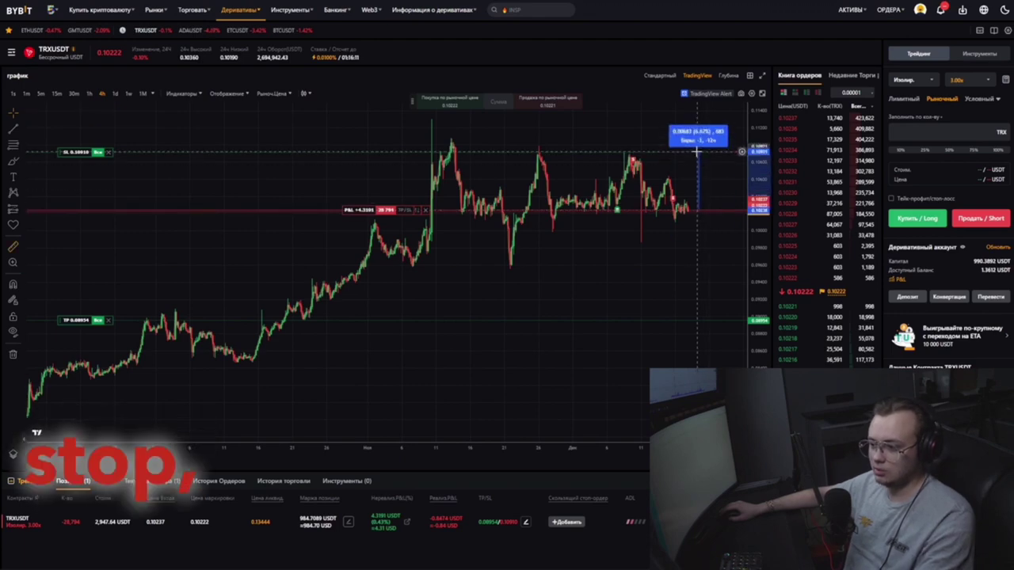
click(698, 152)
drag(712, 169, 640, 206)
scroll(682, 201, up, 2)
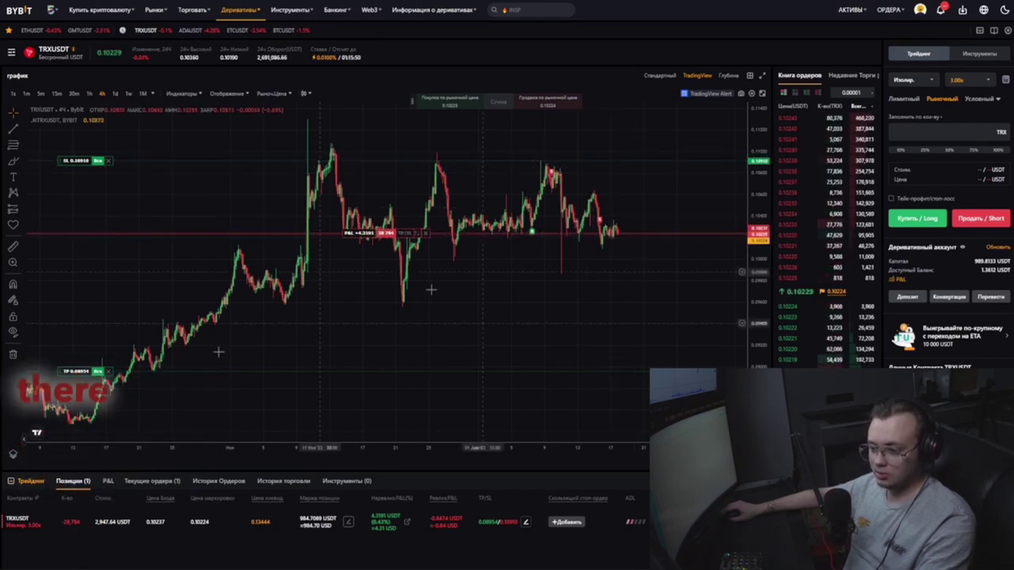
drag(638, 229, 625, 226)
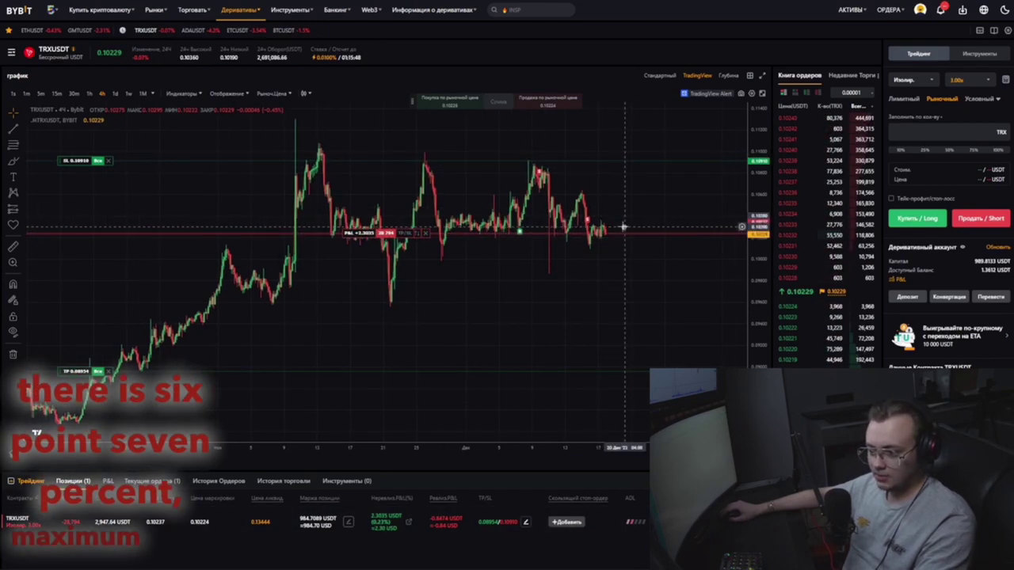
Examine the price action around the short's entry marker, and compare the November–December range with the longer trend since August
scroll(593, 236, up, 5)
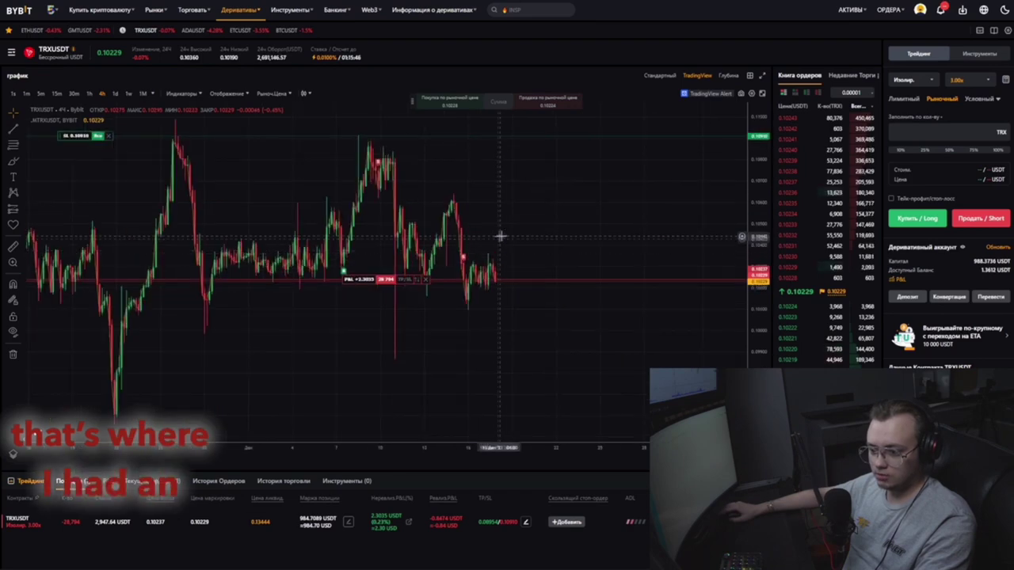
drag(499, 236, 567, 238)
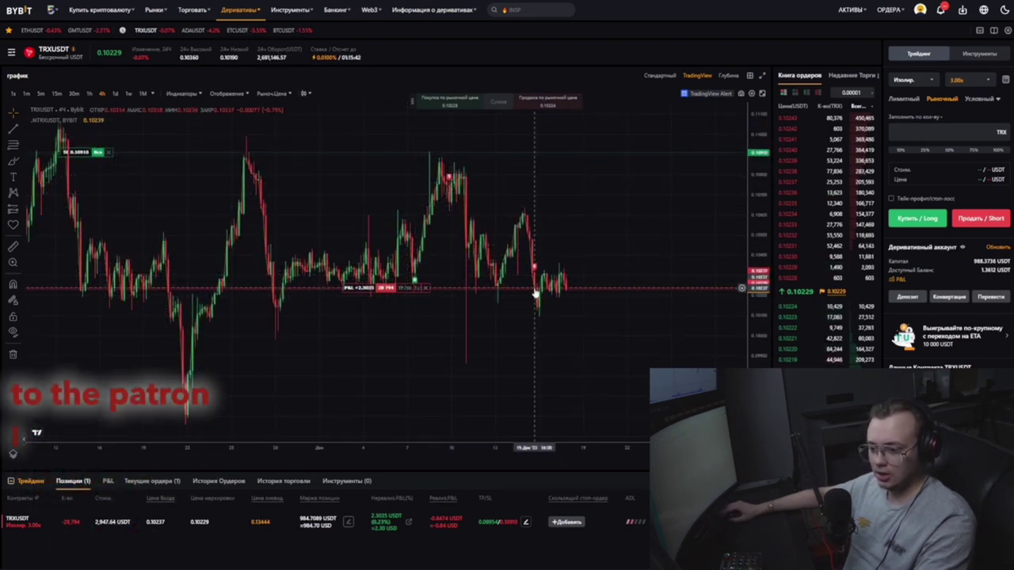
scroll(603, 254, down, 3)
scroll(595, 250, down, 5)
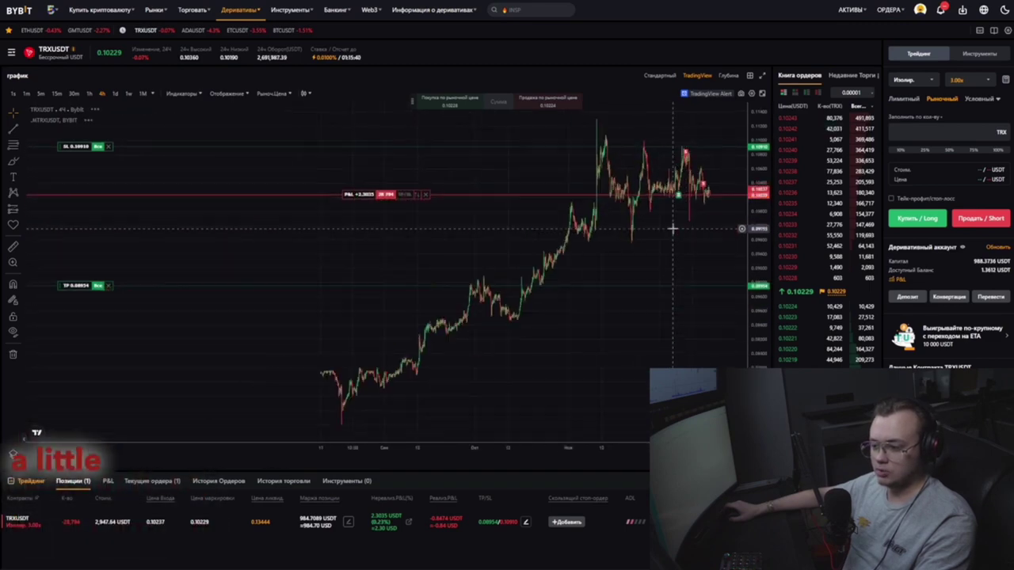
scroll(547, 240, down, 2)
drag(557, 222, 525, 227)
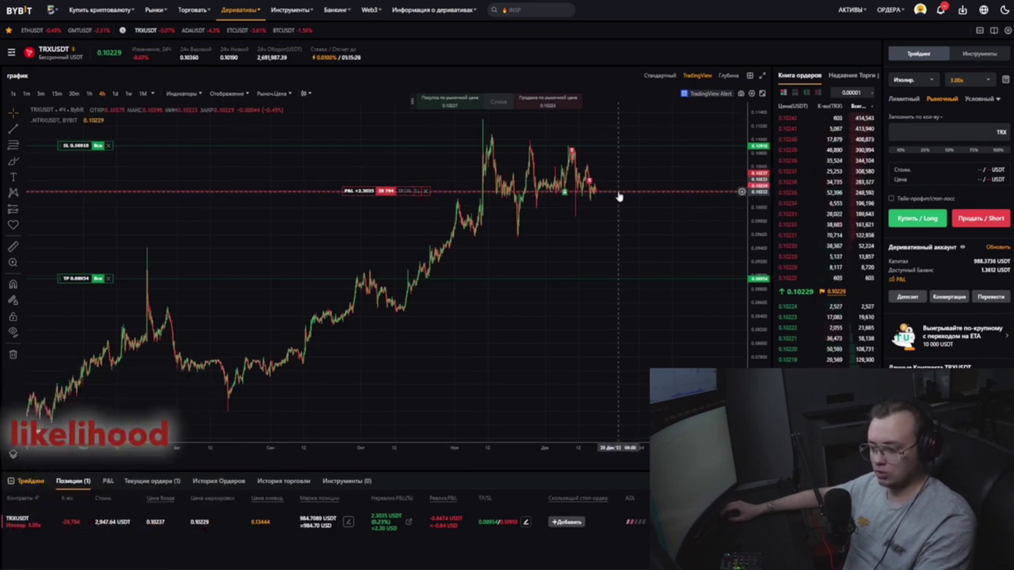
scroll(621, 200, up, 4)
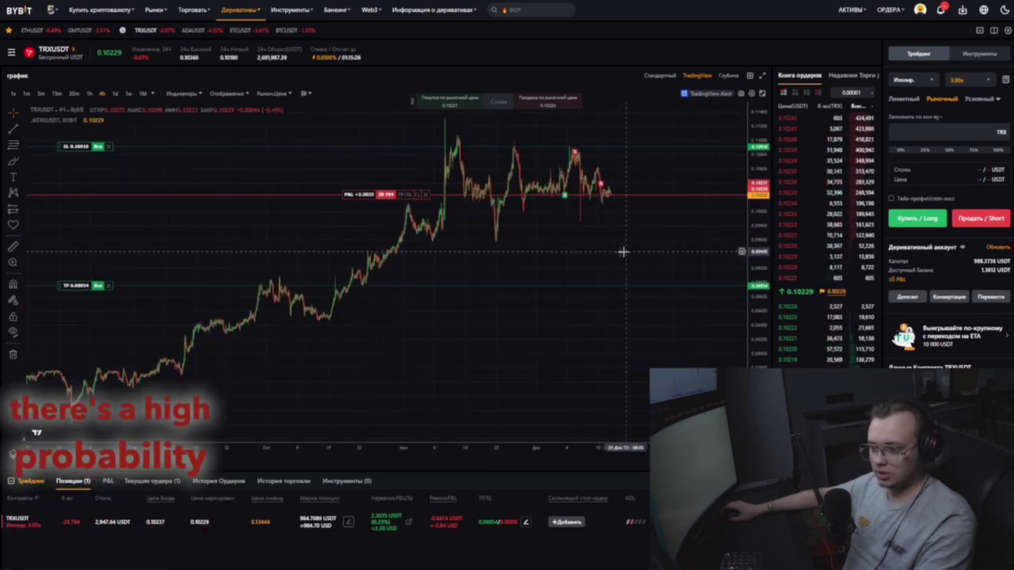
scroll(568, 246, up, 3)
drag(568, 245, 617, 276)
scroll(617, 275, down, 1)
scroll(618, 273, down, 5)
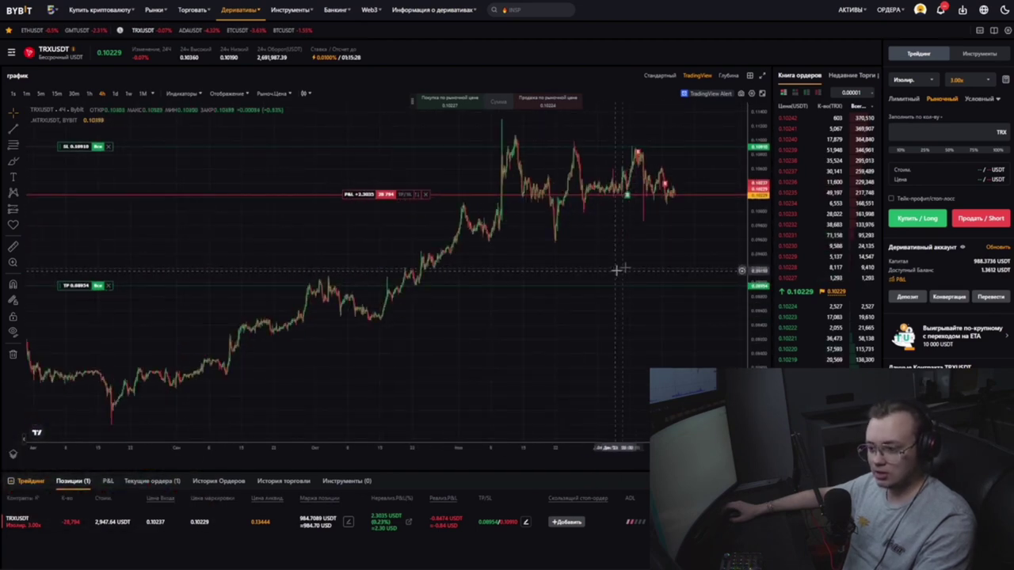
scroll(618, 254, down, 3)
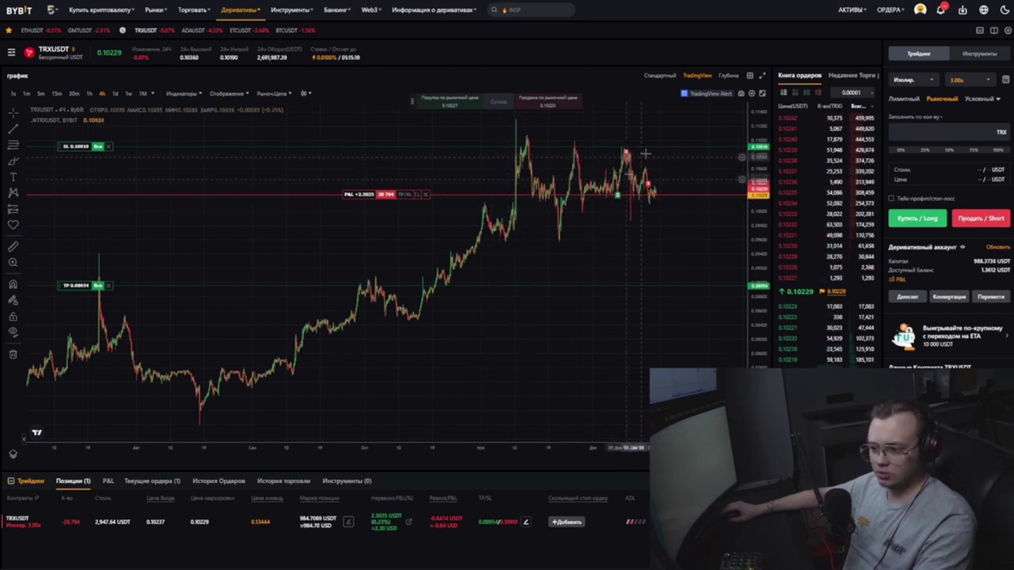
drag(668, 210, 636, 208)
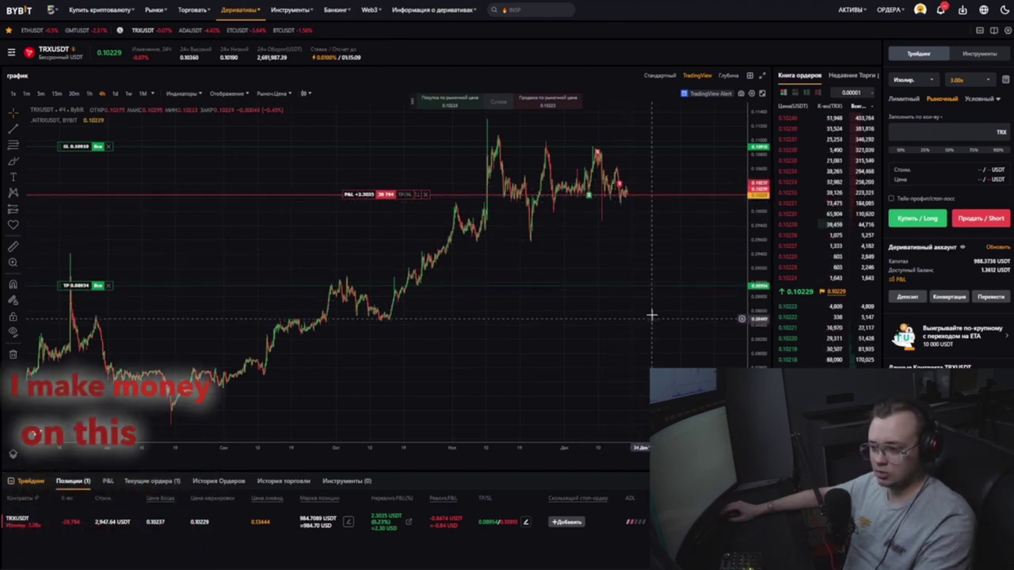
Draw a horizontal level line on the TRXUSDT chart from the 2 November high across to beyond the latest candles
drag(613, 200, 682, 218)
scroll(548, 239, up, 1)
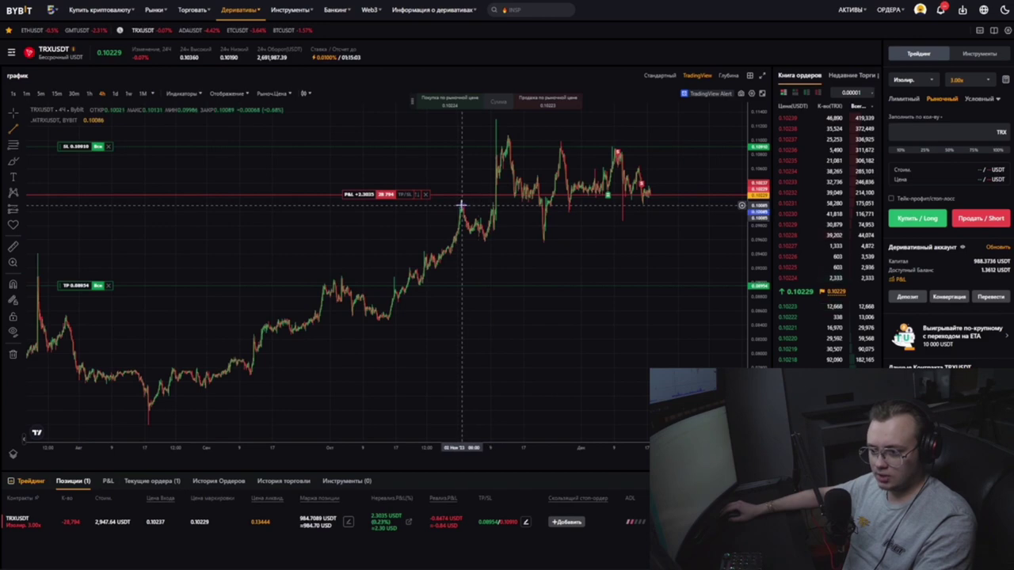
click(461, 204)
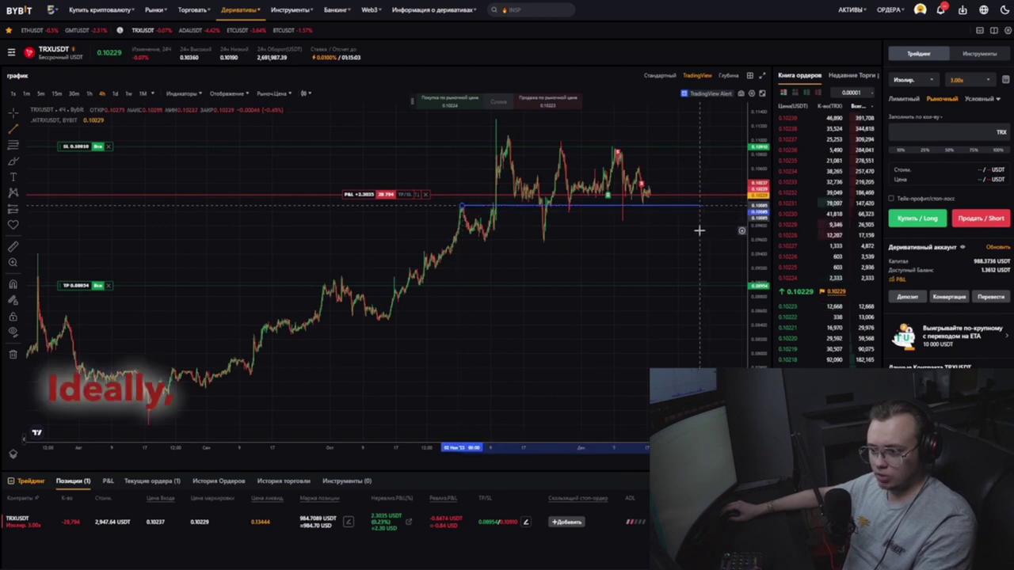
shift+click(700, 231)
drag(668, 224, 661, 223)
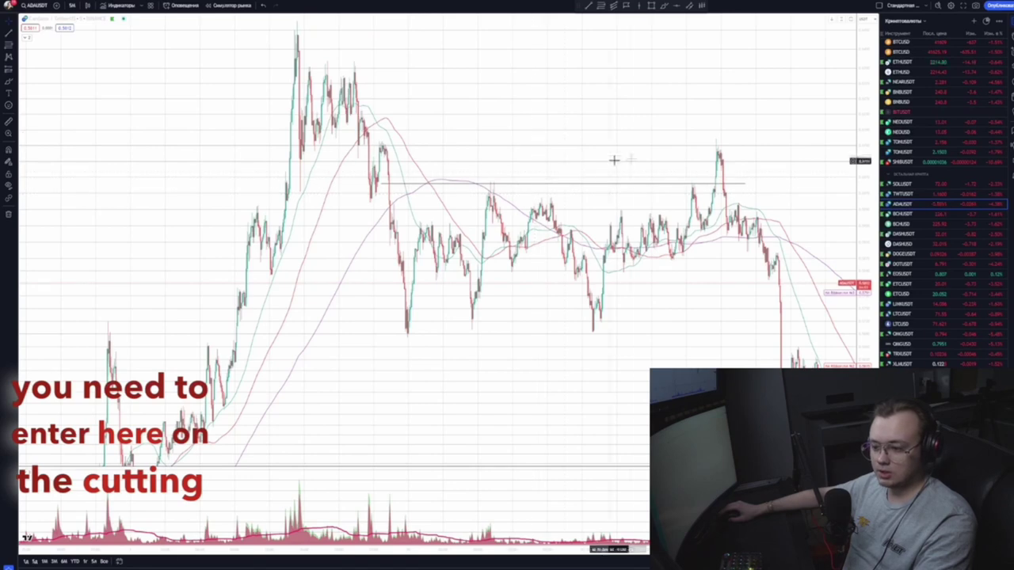
Switch to TradingView and open the TRXUSDT chart from the watchlist on the 4-hour timeframe
scroll(613, 161, up, 2)
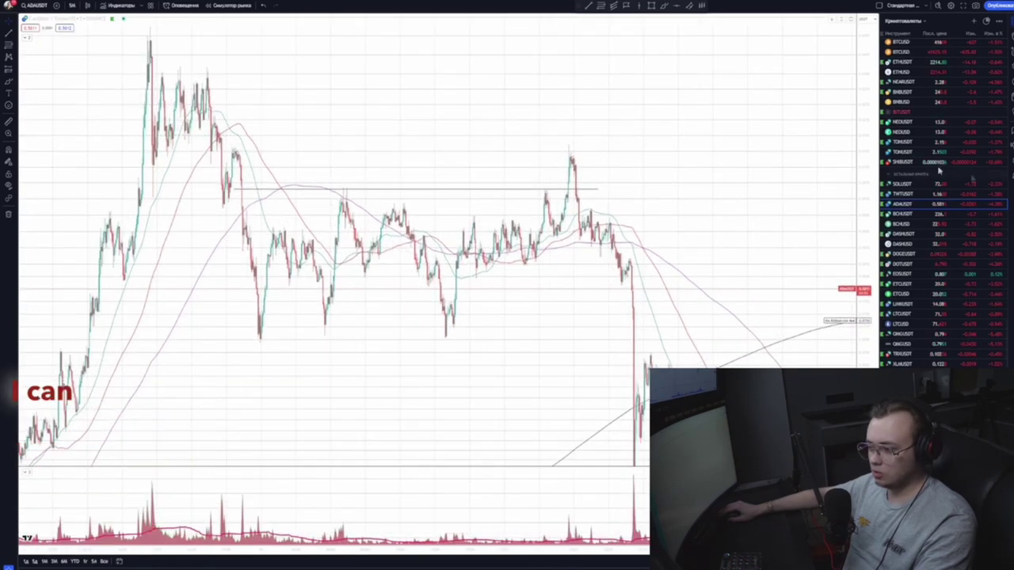
click(925, 352)
click(72, 5)
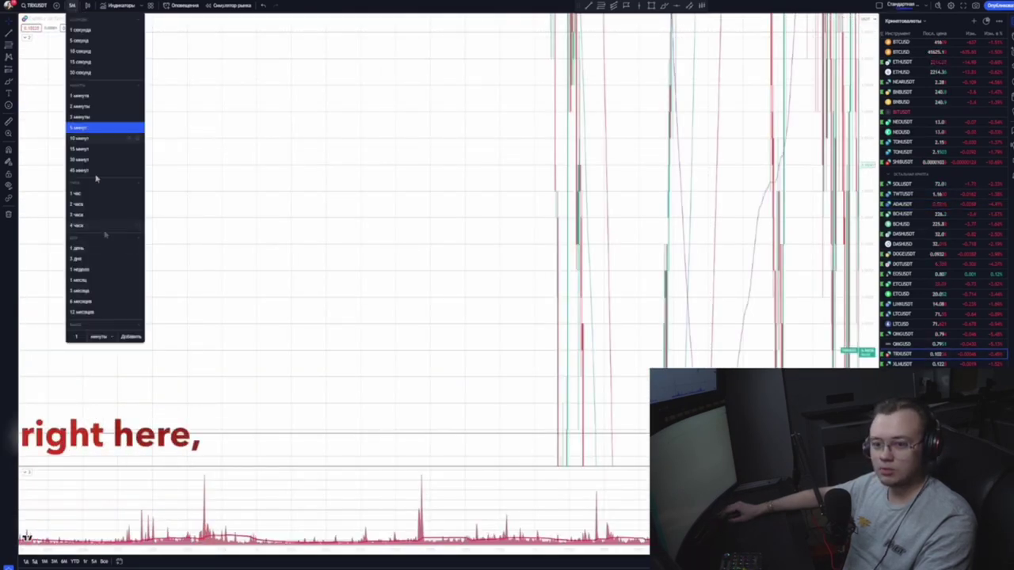
click(83, 228)
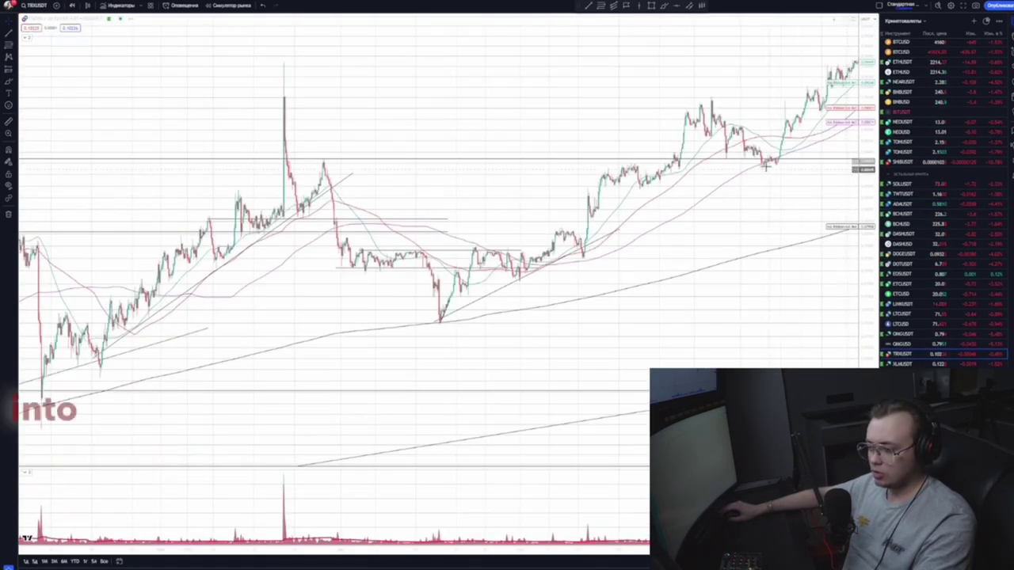
Examine the latest TRXUSDT candles around the pink zone, with the price scale stretched and the earlier highs in view
scroll(539, 253, up, 10)
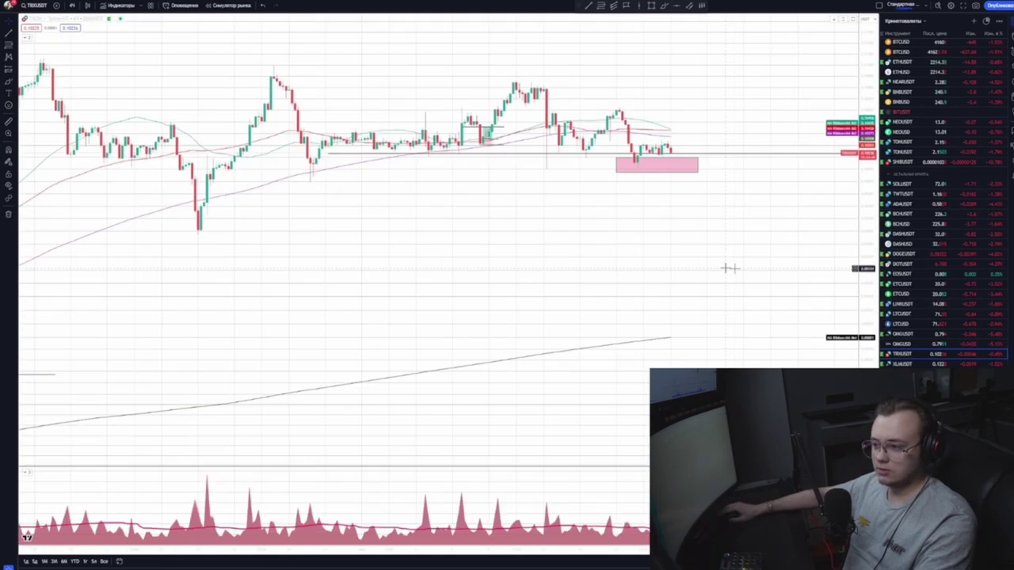
drag(854, 307, 855, 182)
drag(595, 129, 626, 222)
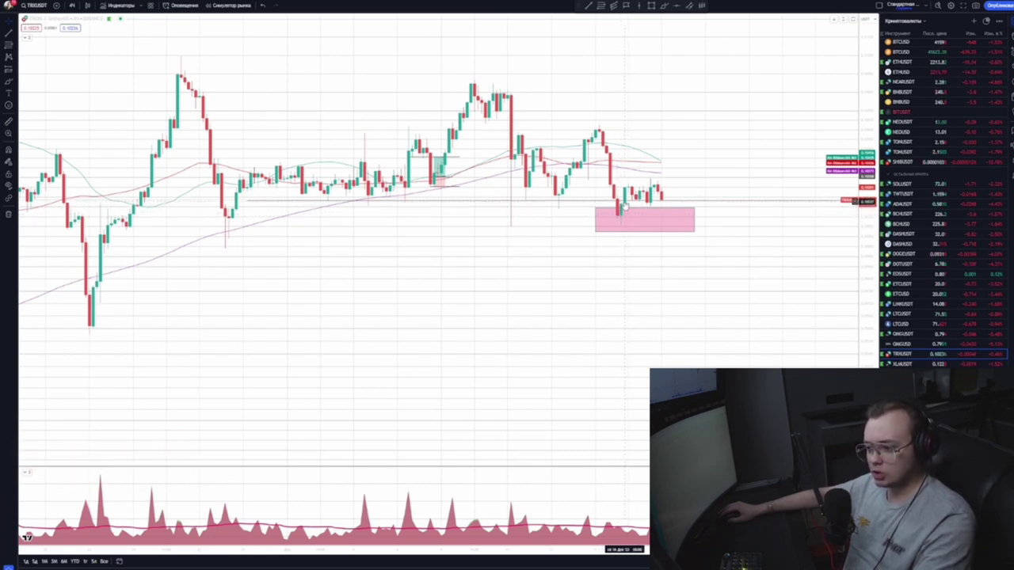
scroll(561, 215, down, 4)
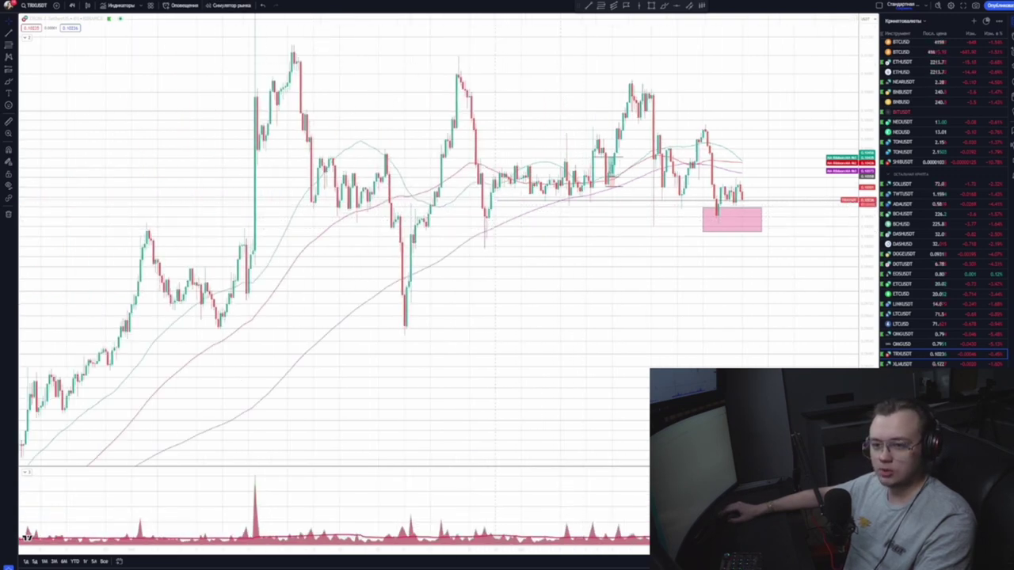
Switch back to Bybit and examine the TRXUSDT candles at the short's entry against the local support and the November level line
key(alt+Tab)
scroll(430, 226, up, 5)
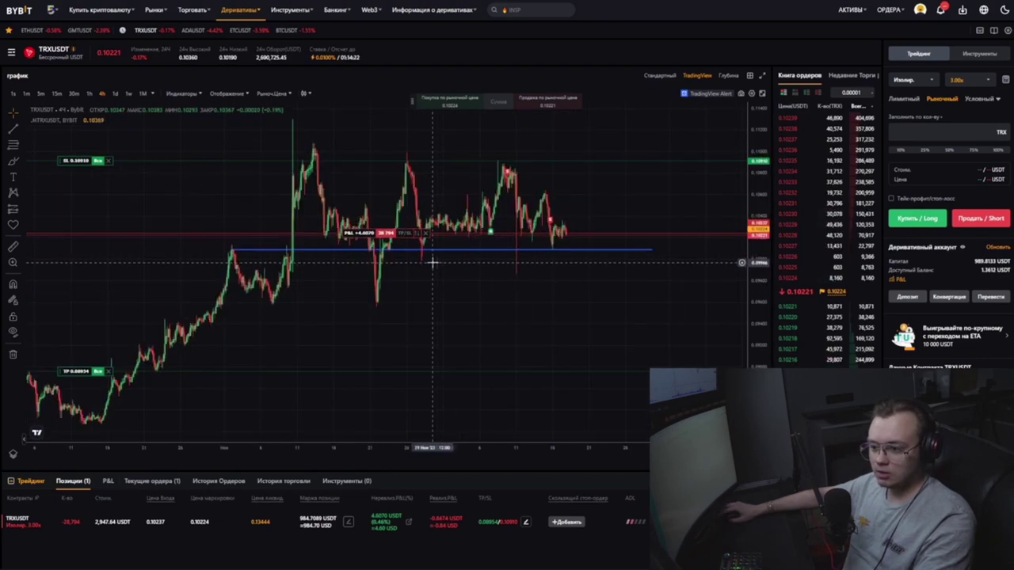
scroll(432, 262, up, 2)
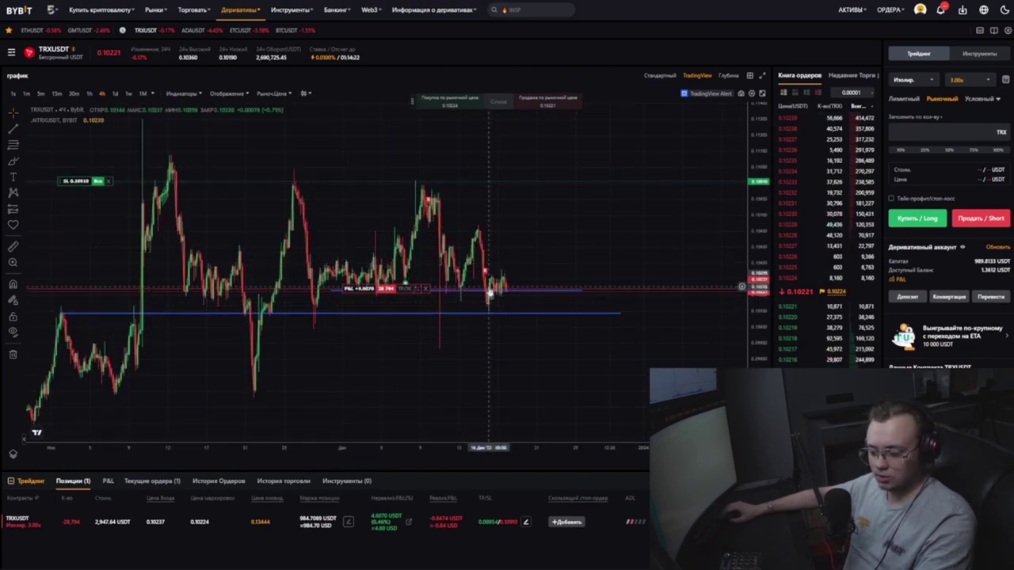
scroll(489, 292, up, 5)
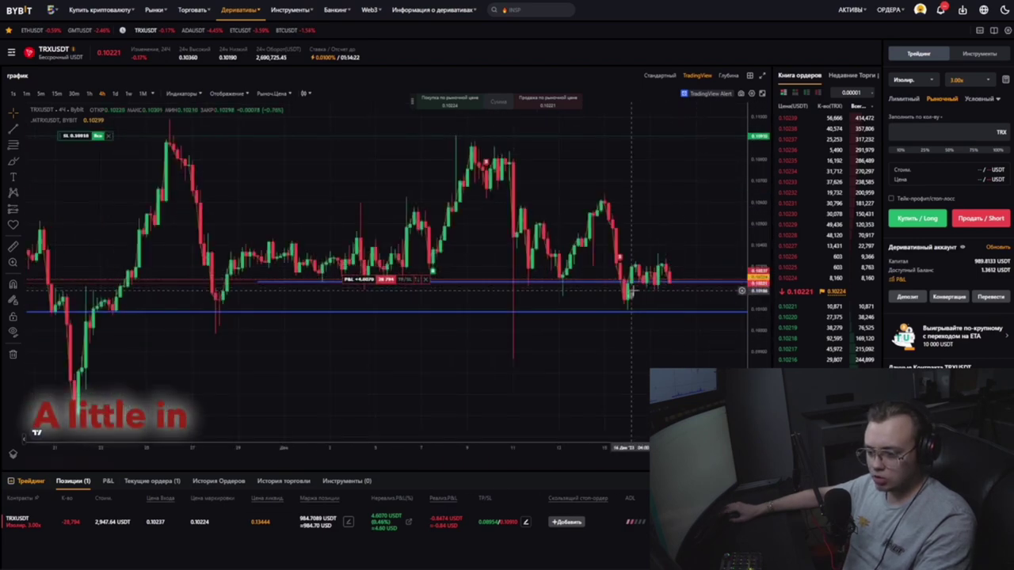
scroll(631, 292, up, 1)
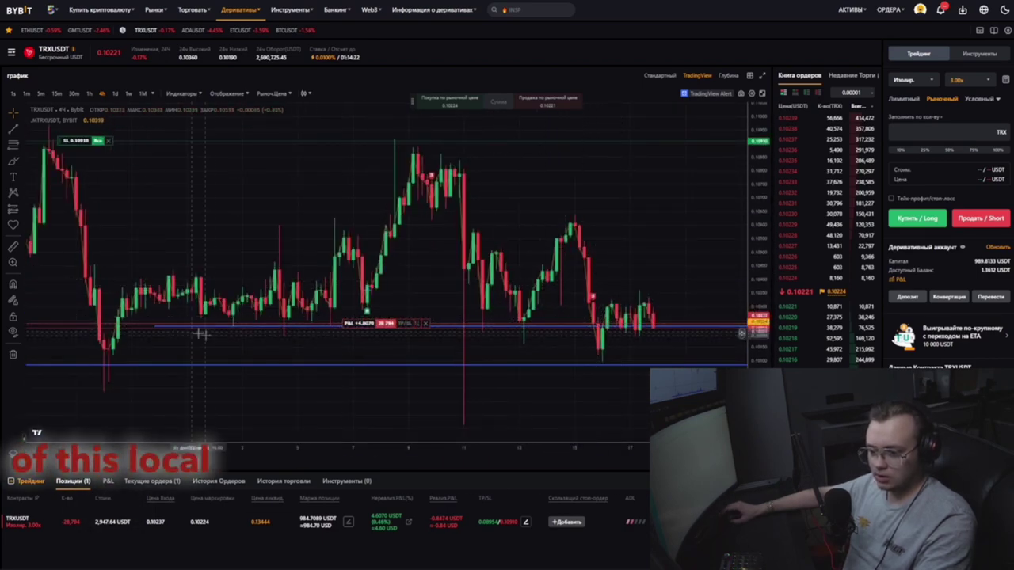
scroll(201, 334, down, 6)
scroll(185, 276, up, 2)
scroll(507, 317, down, 1)
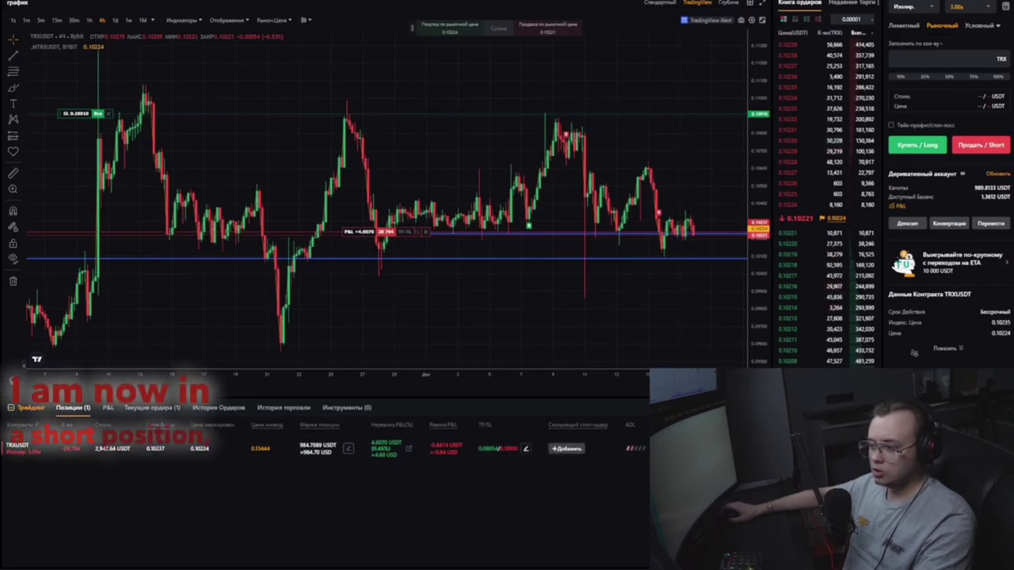
scroll(672, 220, up, 1)
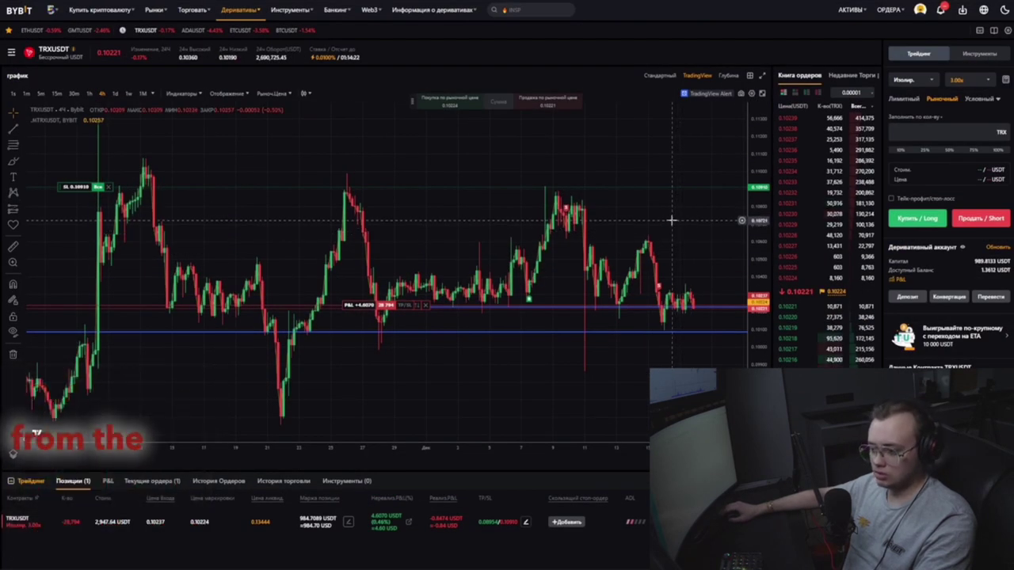
Measure the price distance from the TRXUSDT short's entry line up to its stop-loss line, and clear the measurement
scroll(638, 224, down, 5)
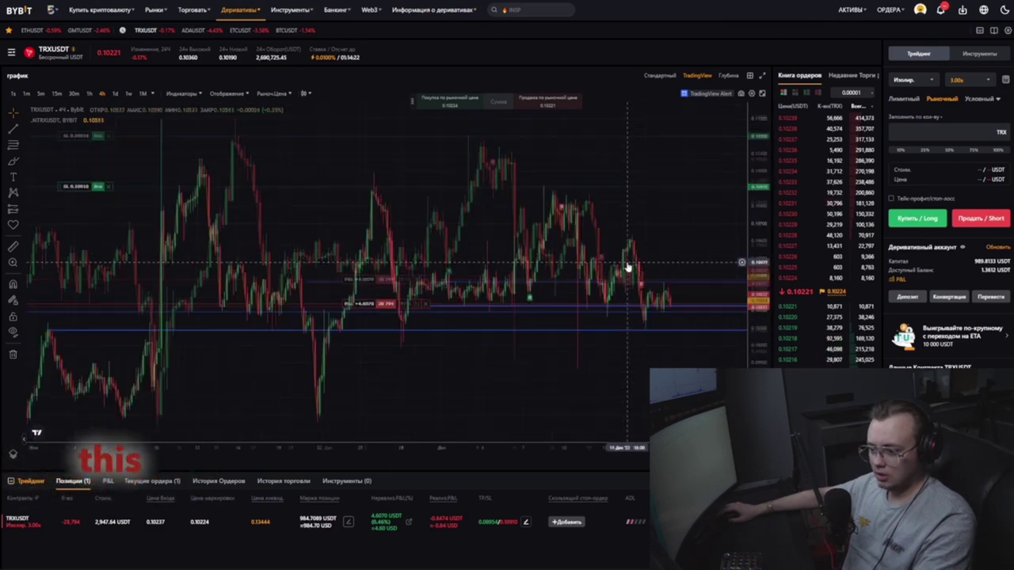
scroll(665, 226, down, 4)
drag(666, 223, 574, 233)
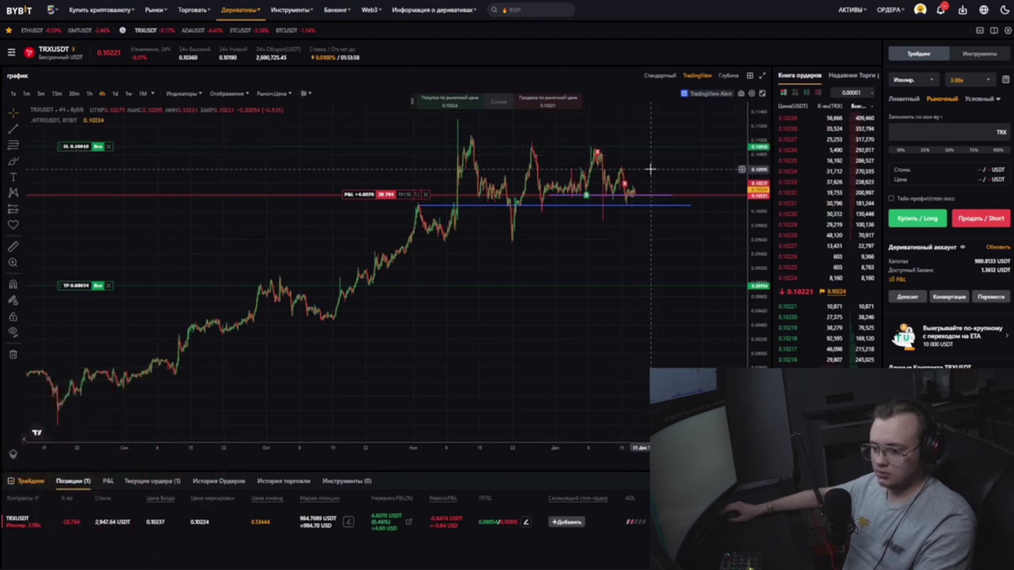
shift+click(650, 195)
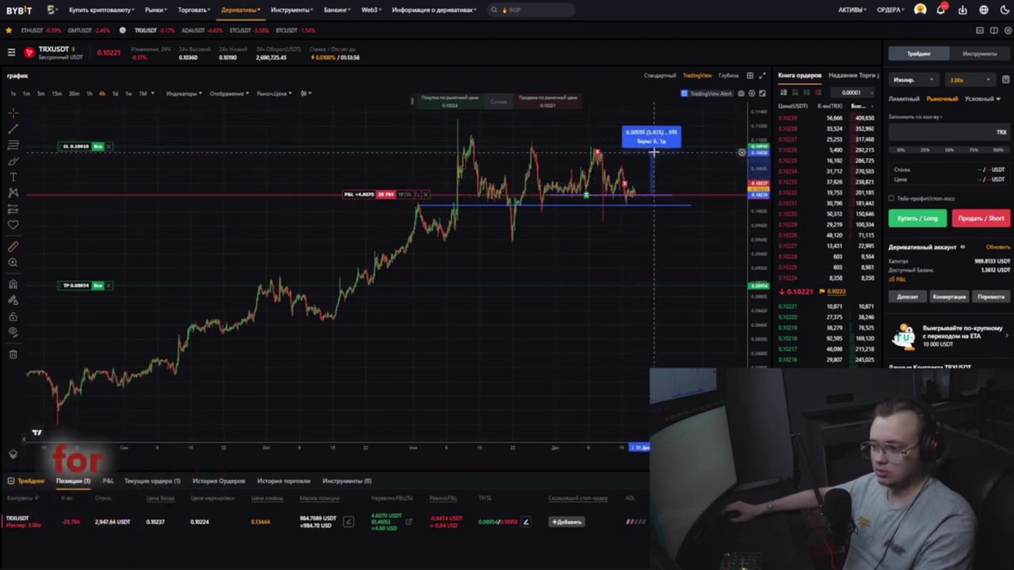
click(652, 148)
click(604, 141)
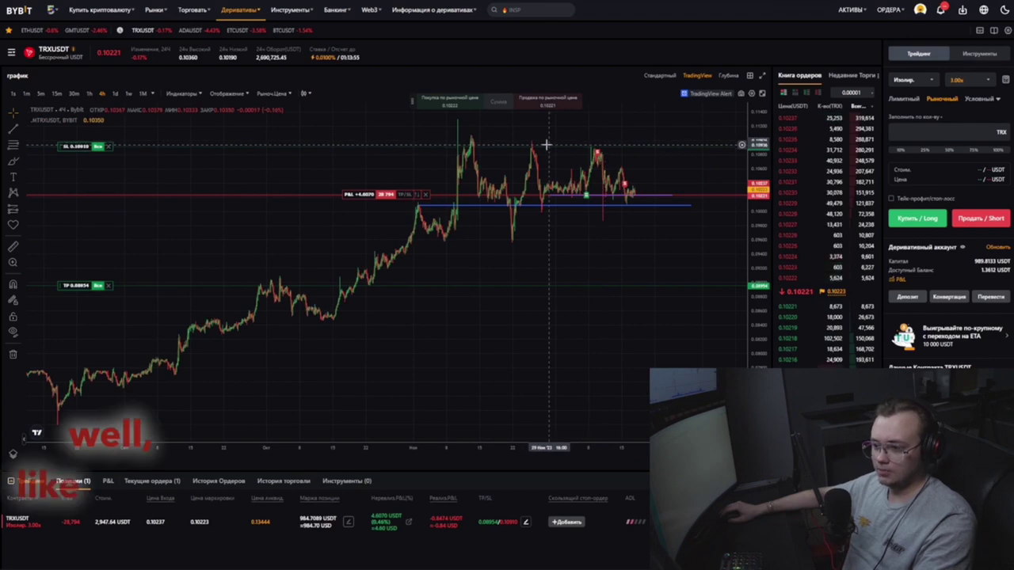
Draw a rectangle zone around the take-profit level, from the early October highs across to beyond the latest candles
scroll(634, 183, up, 5)
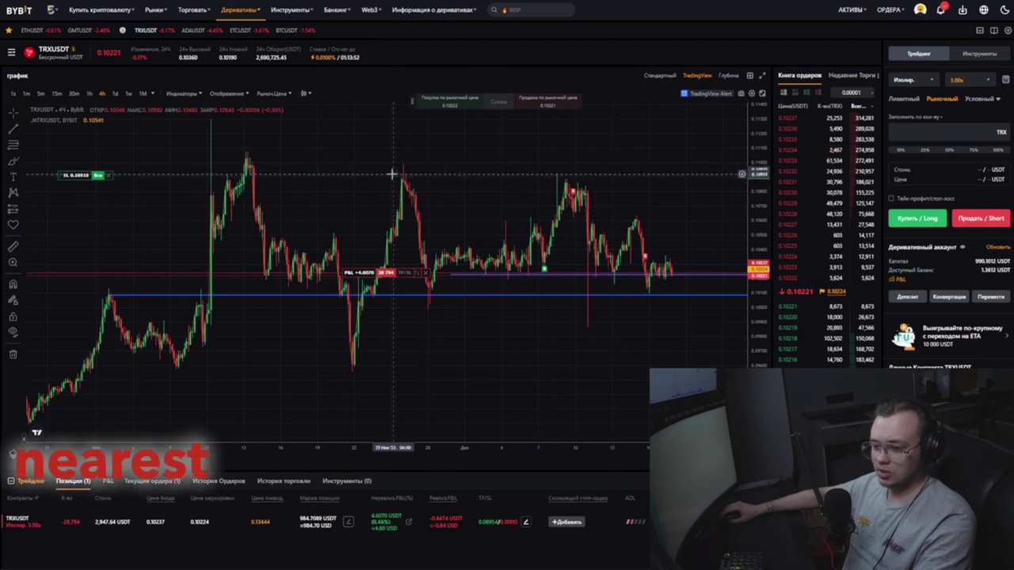
scroll(655, 178, down, 5)
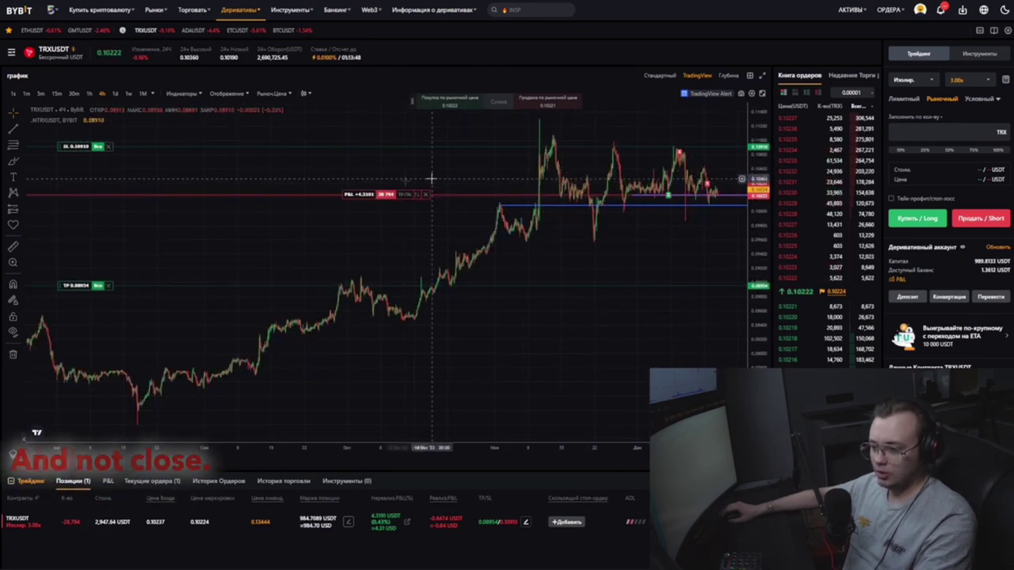
scroll(432, 179, down, 5)
scroll(634, 263, down, 2)
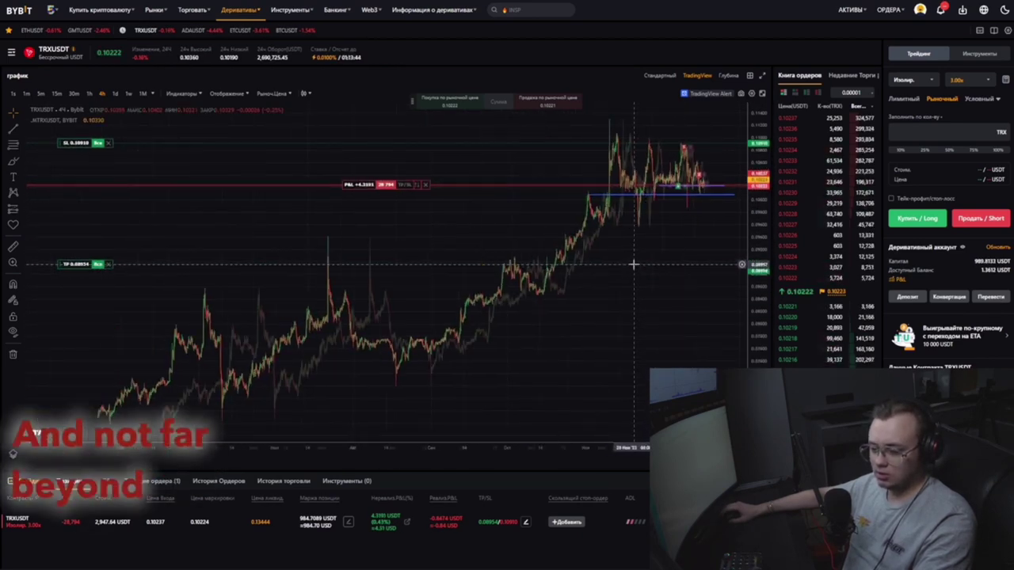
scroll(634, 264, down, 3)
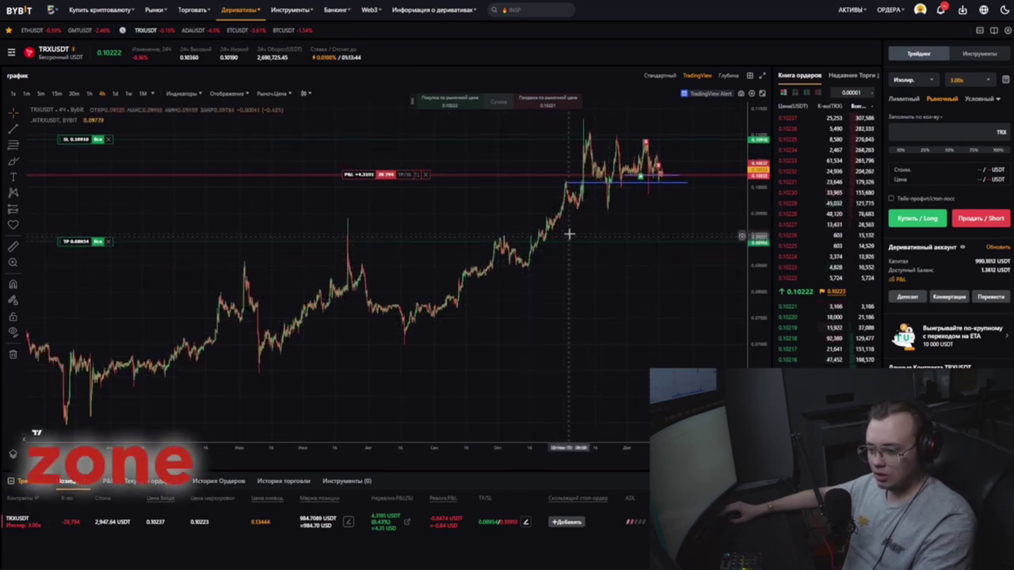
click(20, 162)
click(71, 198)
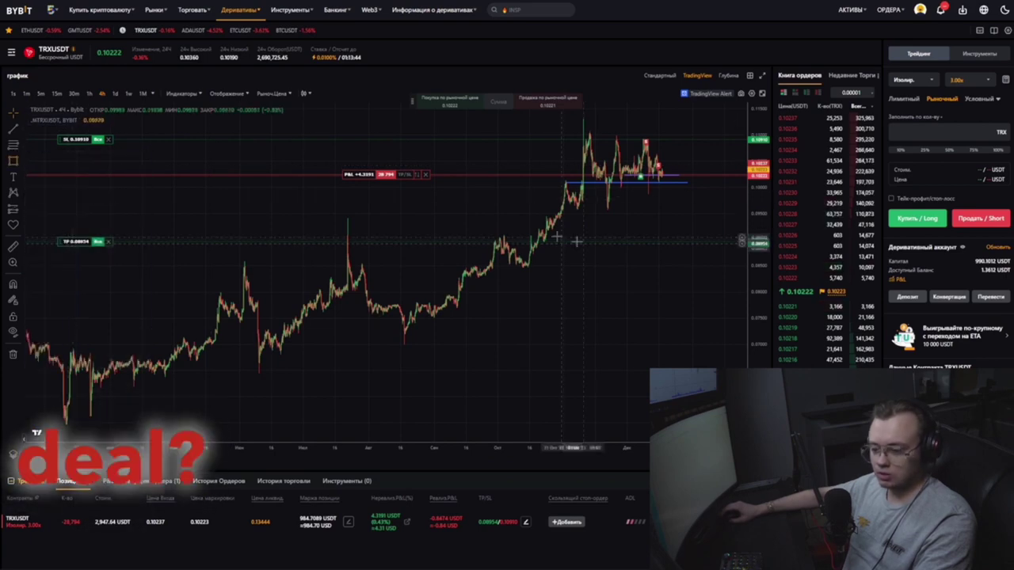
click(486, 236)
click(722, 246)
drag(687, 216, 625, 222)
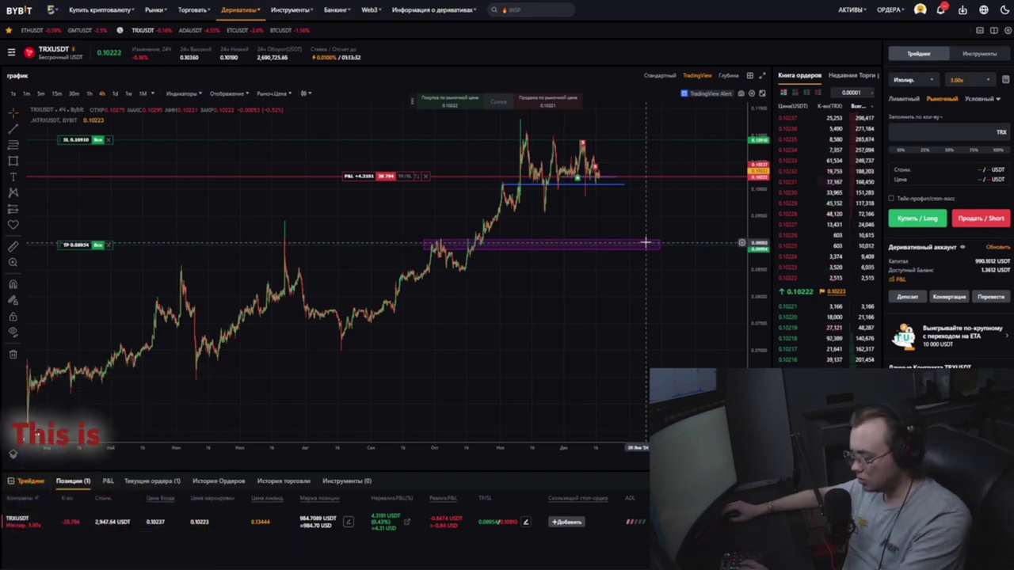
Delete the rectangle zone at the take-profit level
click(644, 241)
key(Delete)
drag(593, 278, 591, 278)
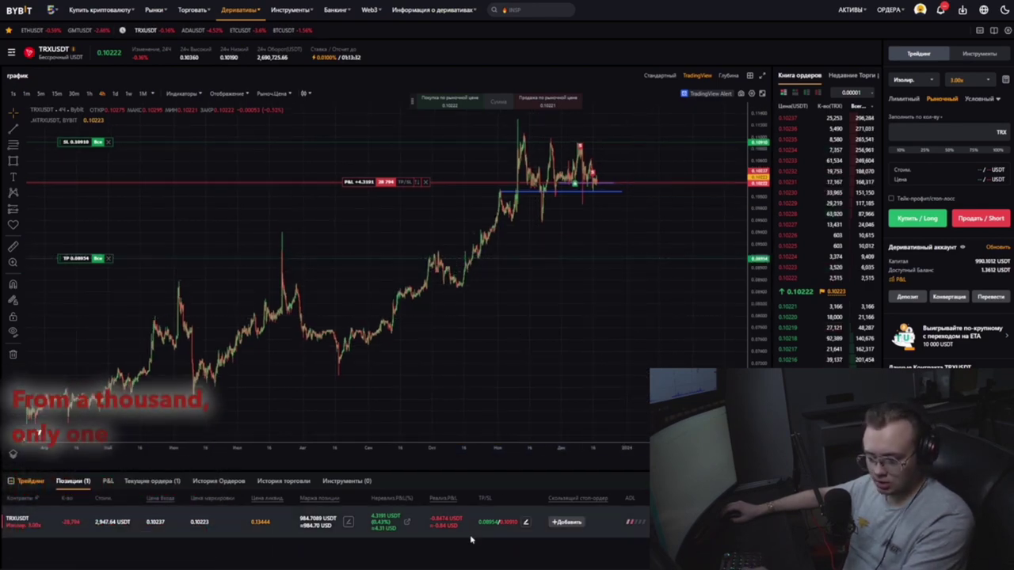
Open the TRXUSDT position's TP/SL settings, compare the expected loss with the expected profit, and close them without changes
click(527, 523)
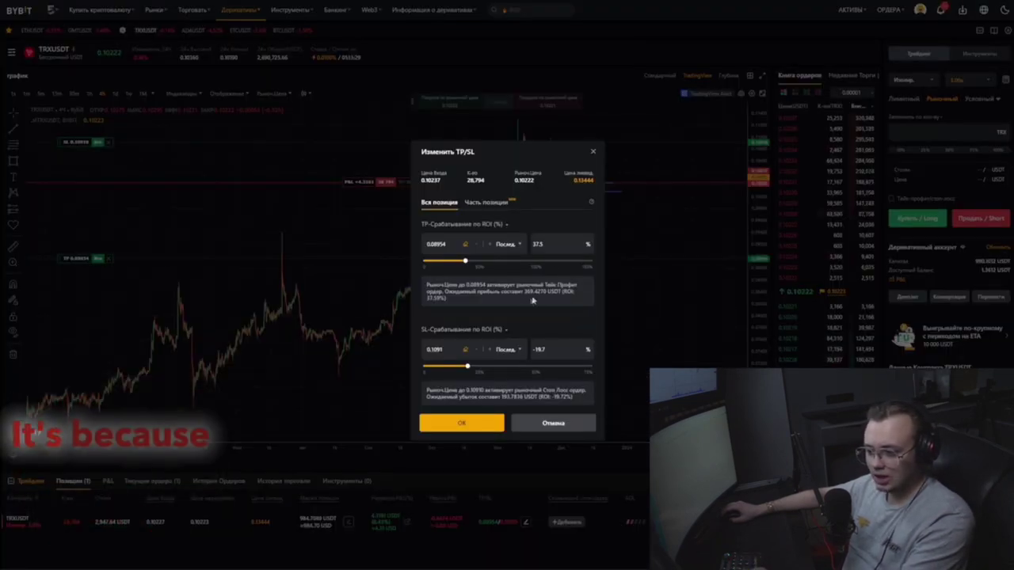
drag(501, 396, 538, 398)
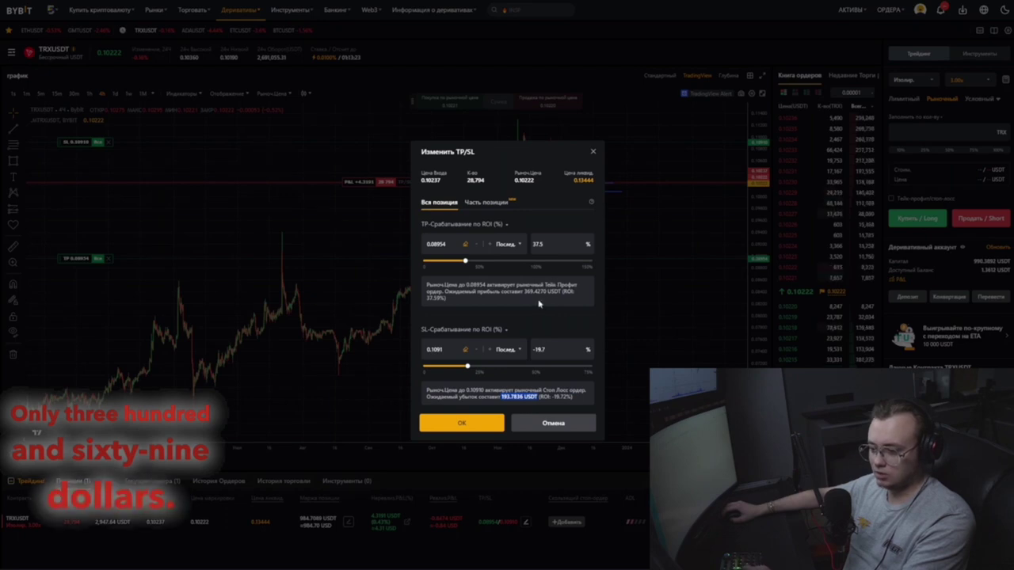
drag(524, 292, 560, 294)
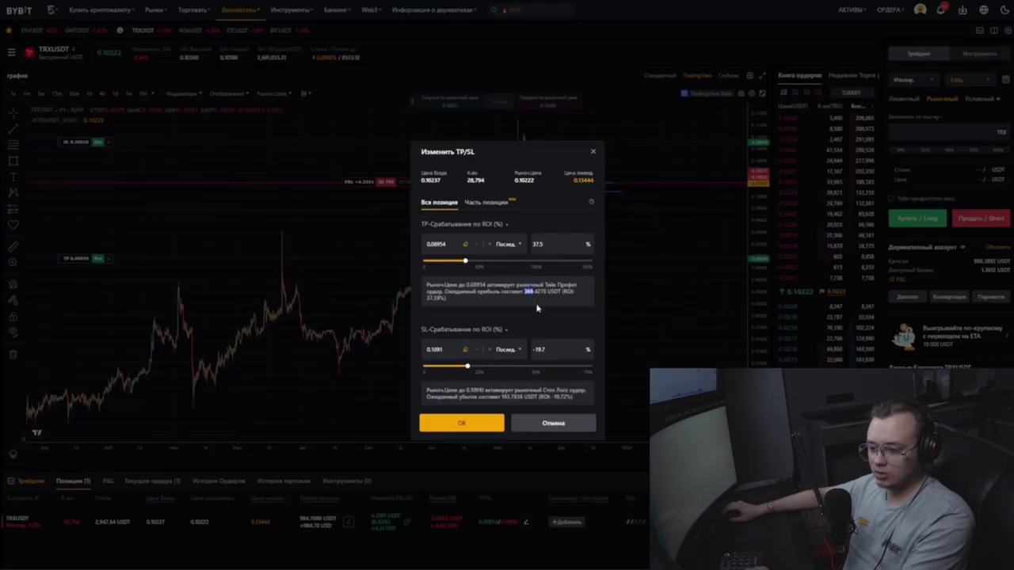
click(613, 240)
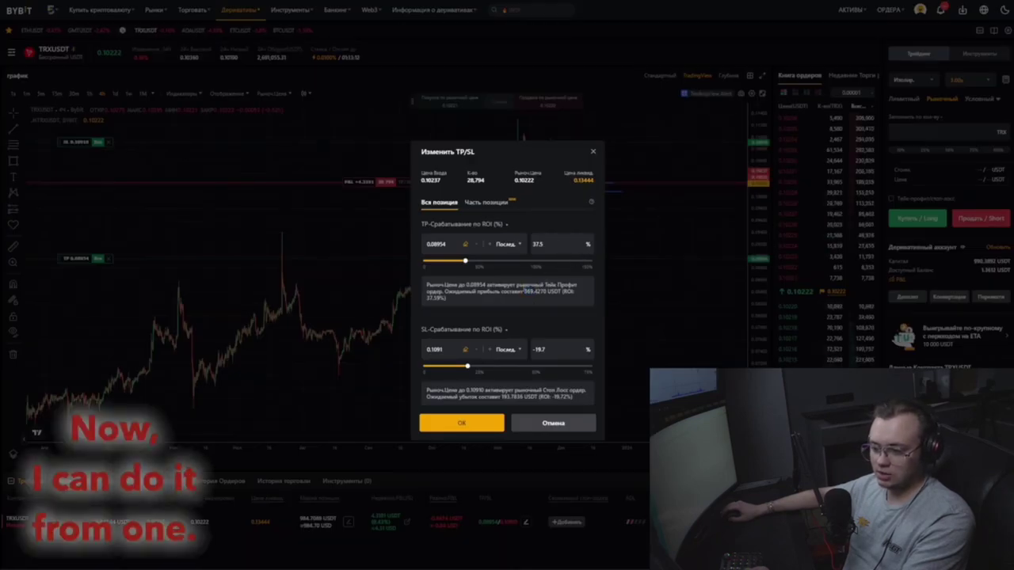
drag(522, 292, 544, 292)
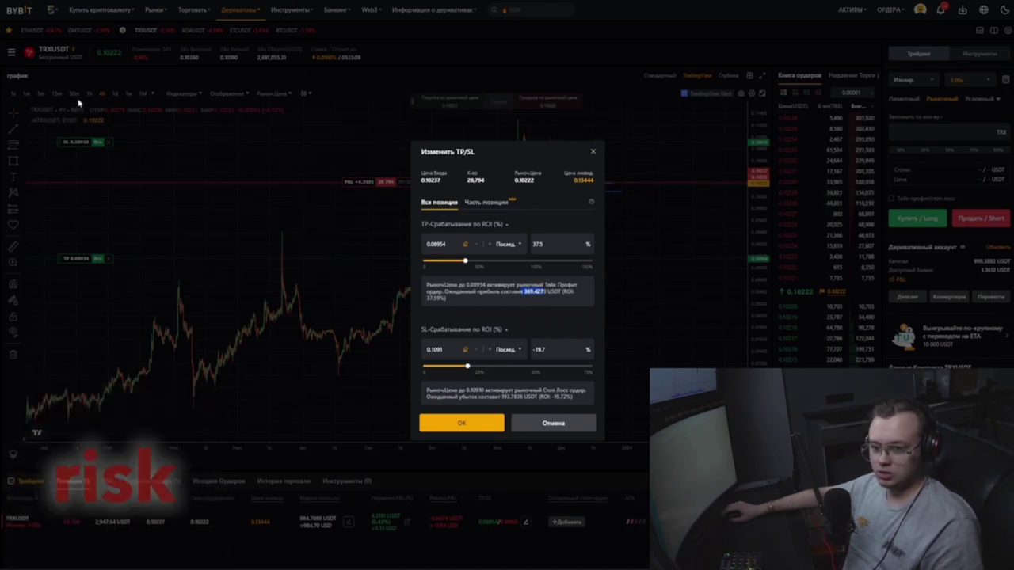
click(594, 152)
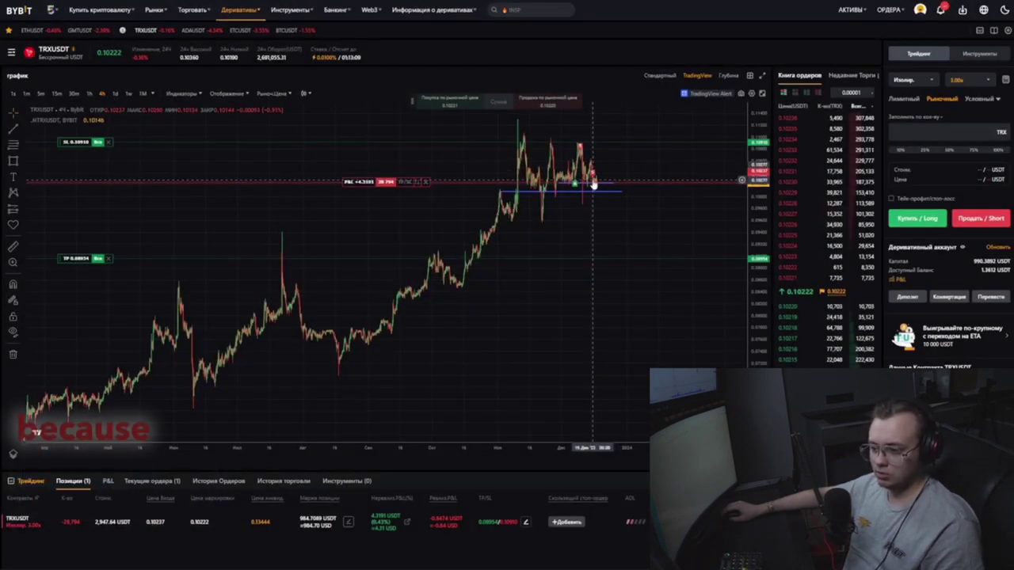
Sketch a freehand price path after the latest candles, with several swings above the entry and a final drop below the November level line
scroll(673, 173, up, 5)
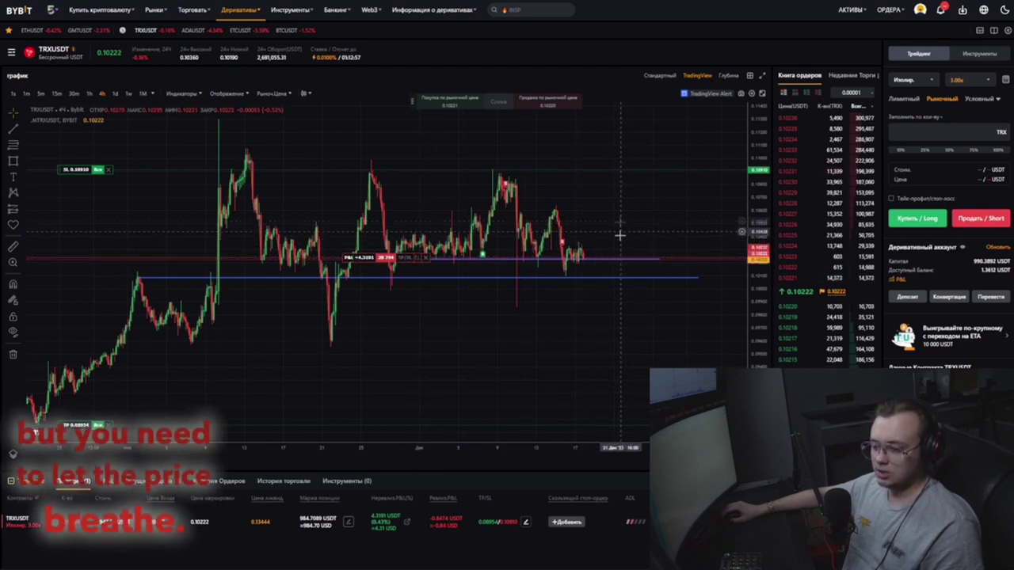
drag(633, 230, 615, 228)
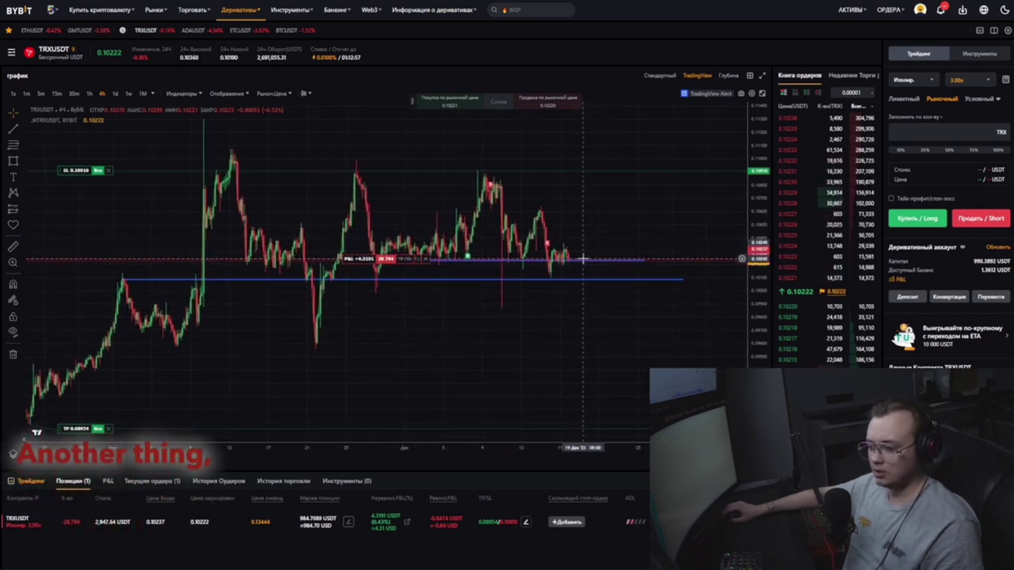
drag(579, 244, 586, 244)
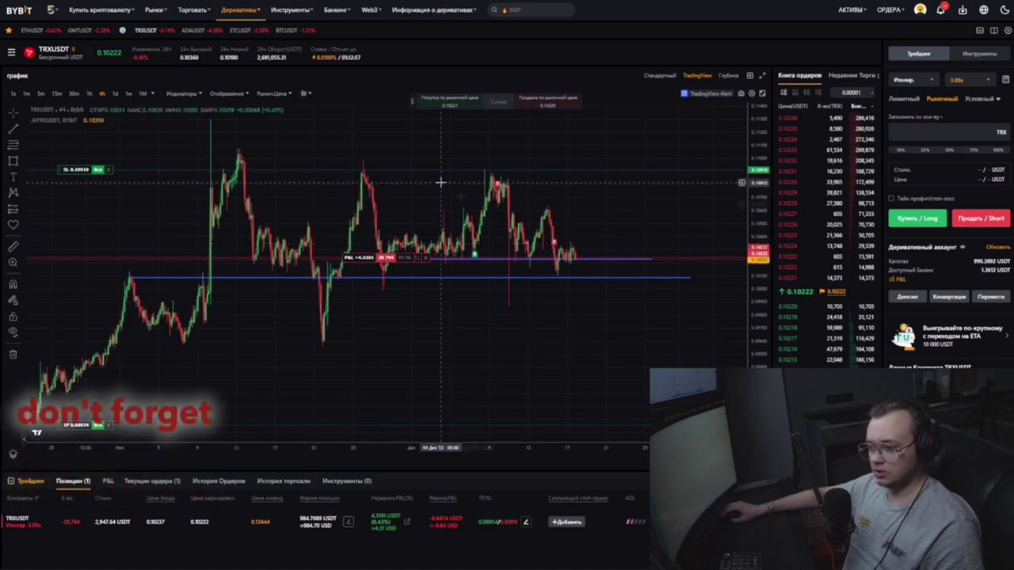
click(26, 164)
click(72, 176)
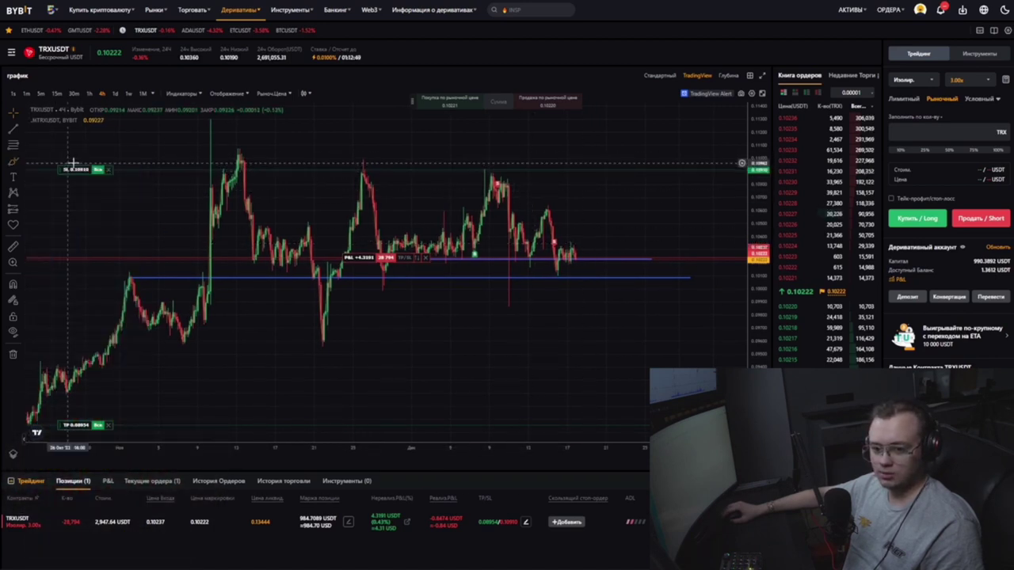
drag(577, 258, 620, 260)
drag(683, 198, 711, 357)
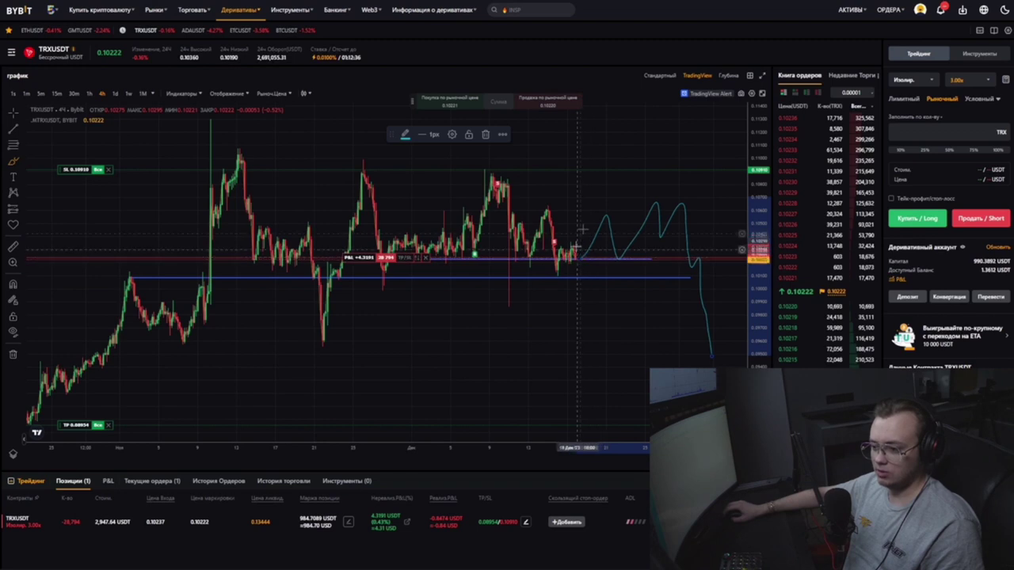
Try a horizontal freehand stroke across the candles above the entry, undo it, and delete the sketched price path
drag(410, 232, 640, 233)
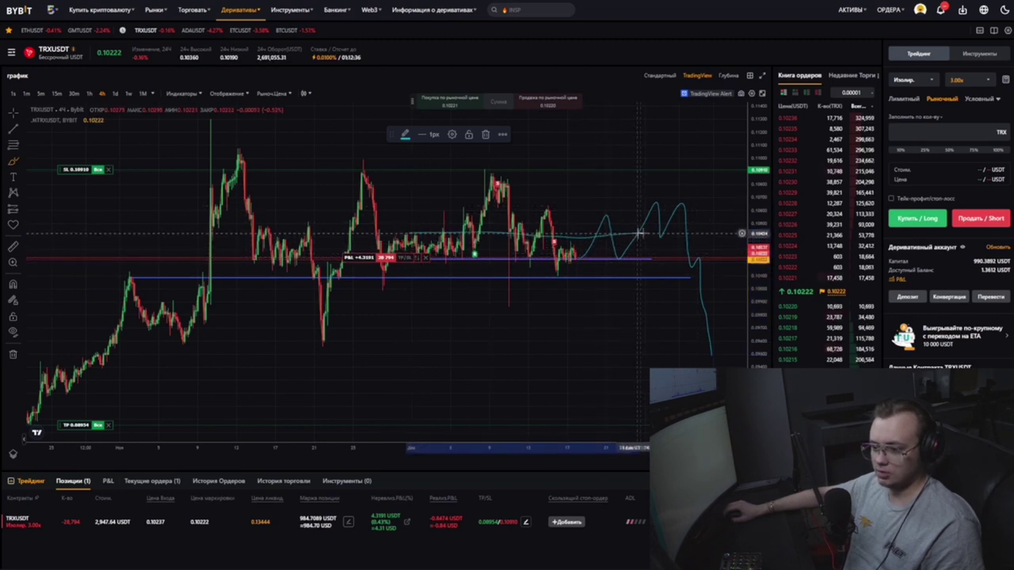
key(ctrl+z)
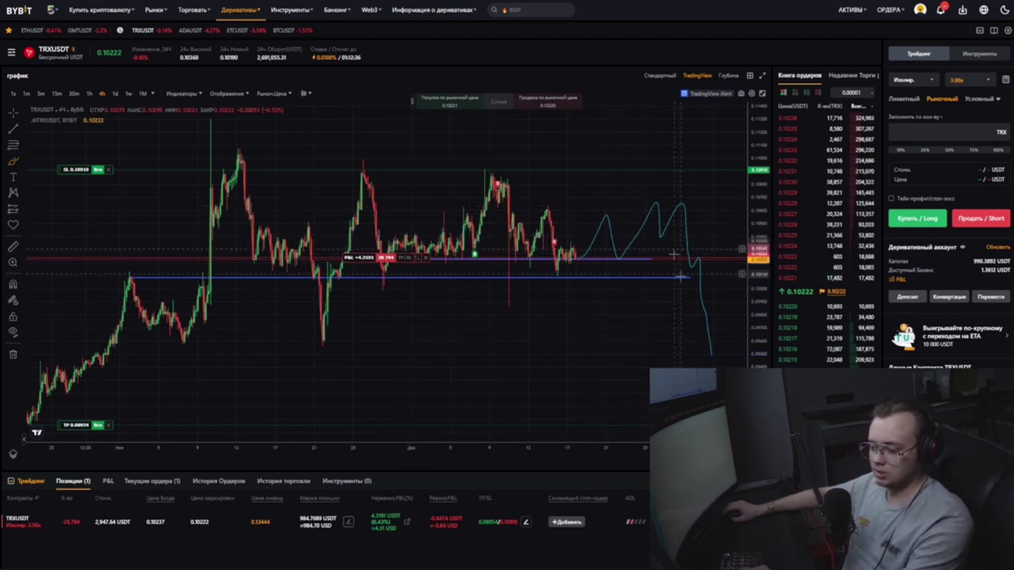
key(ctrl+z)
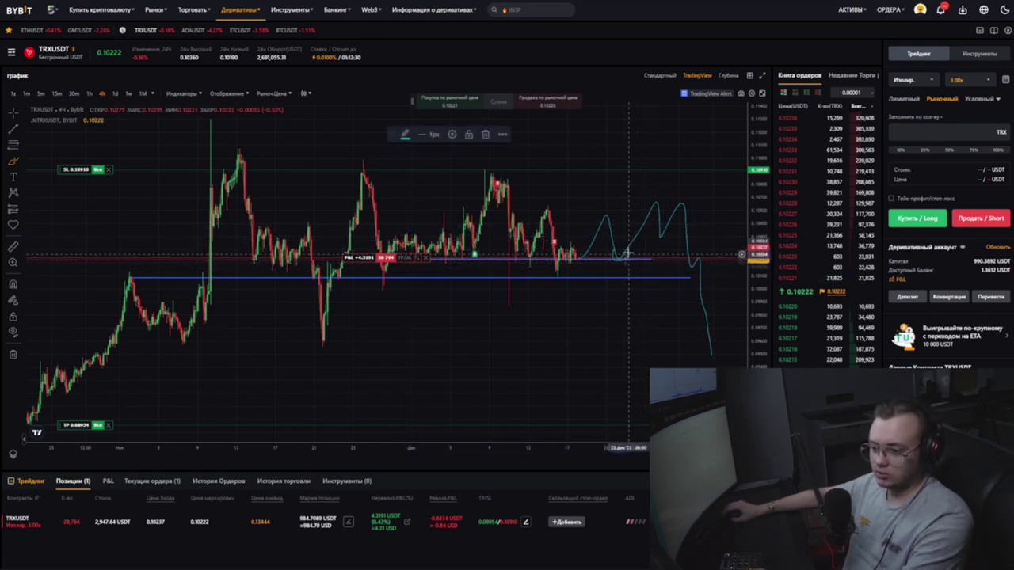
key(Delete)
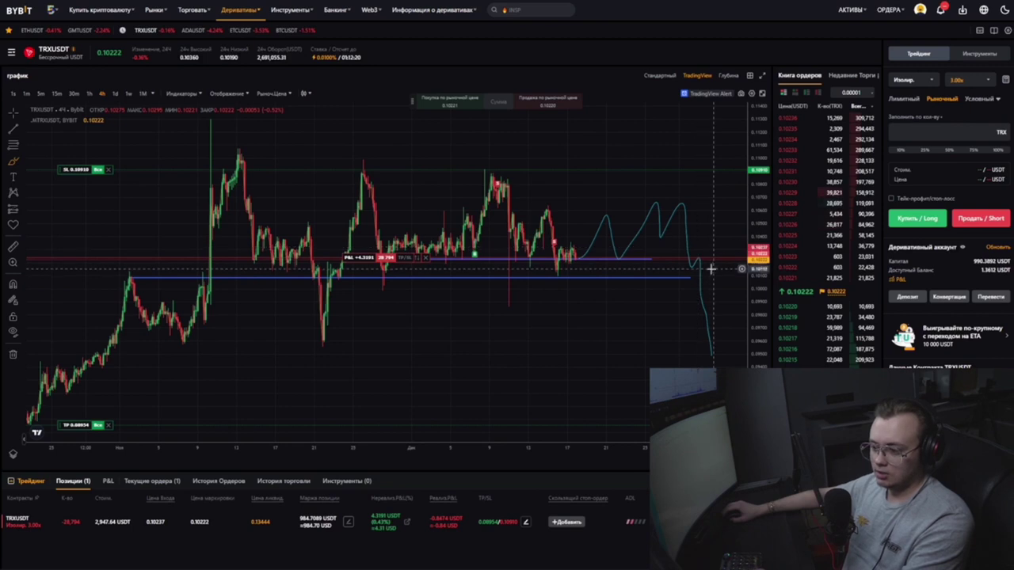
drag(698, 253, 697, 255)
key(Delete)
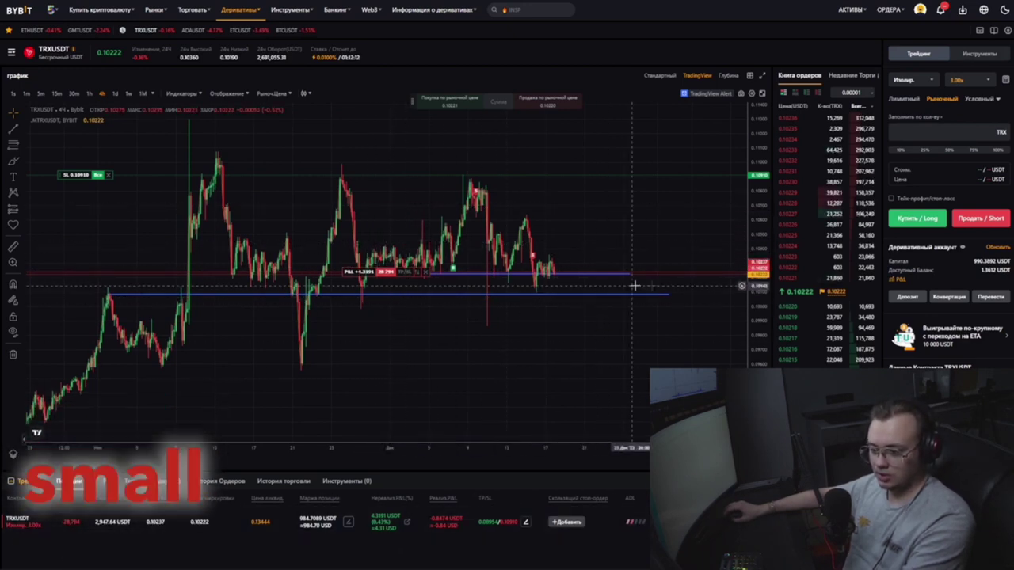
Examine the TRXUSDT chart from the short's stop loss down to its take profit to judge the risk taken
drag(664, 262, 661, 262)
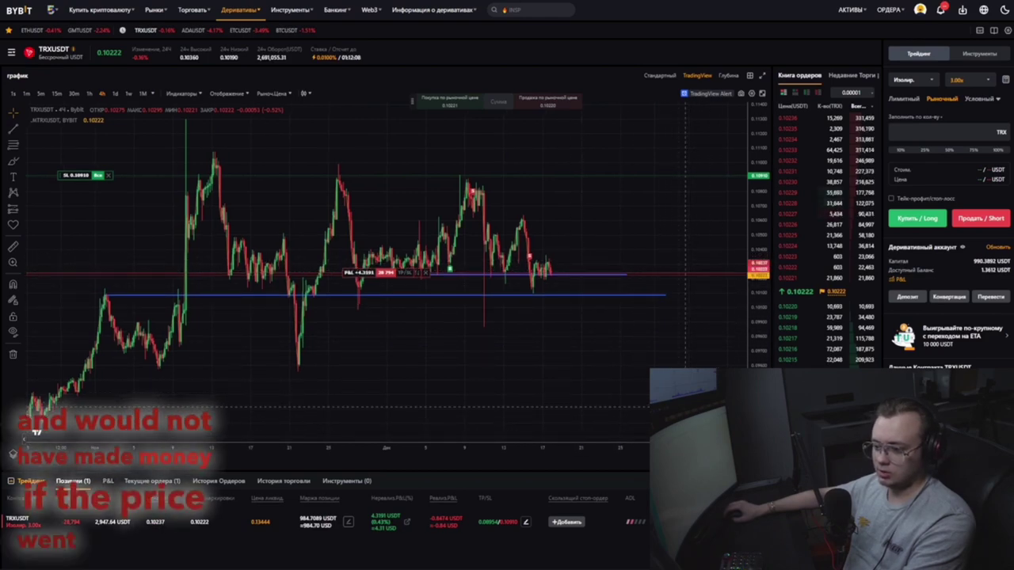
scroll(716, 346, down, 3)
scroll(731, 373, up, 4)
drag(615, 202, 599, 199)
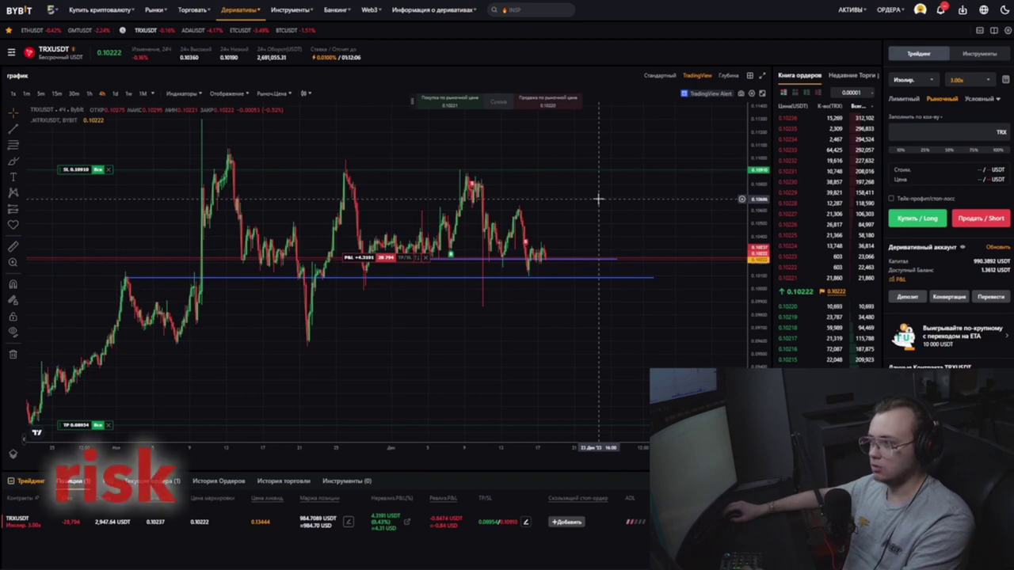
scroll(601, 204, down, 2)
scroll(626, 210, up, 3)
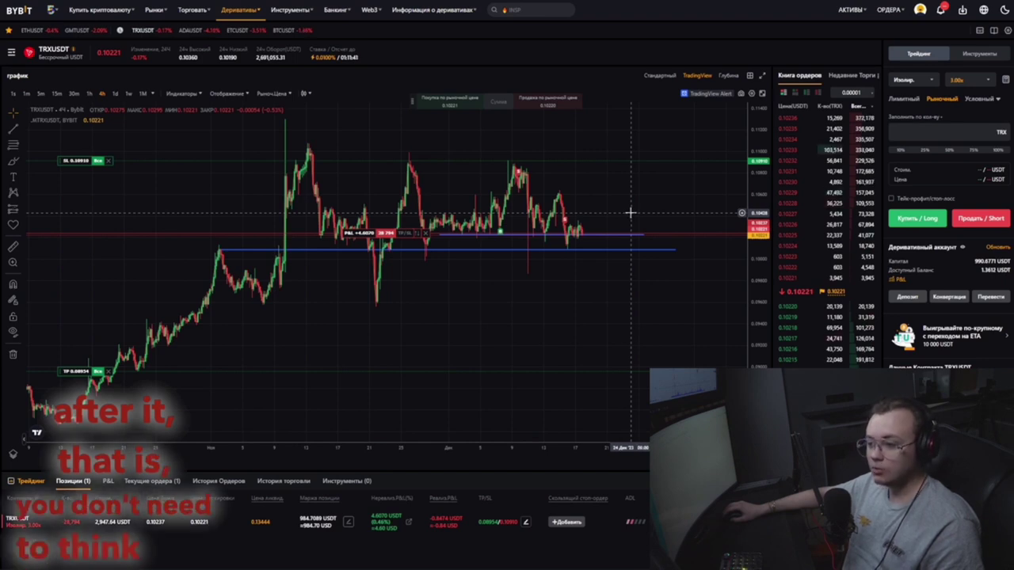
drag(626, 213, 615, 212)
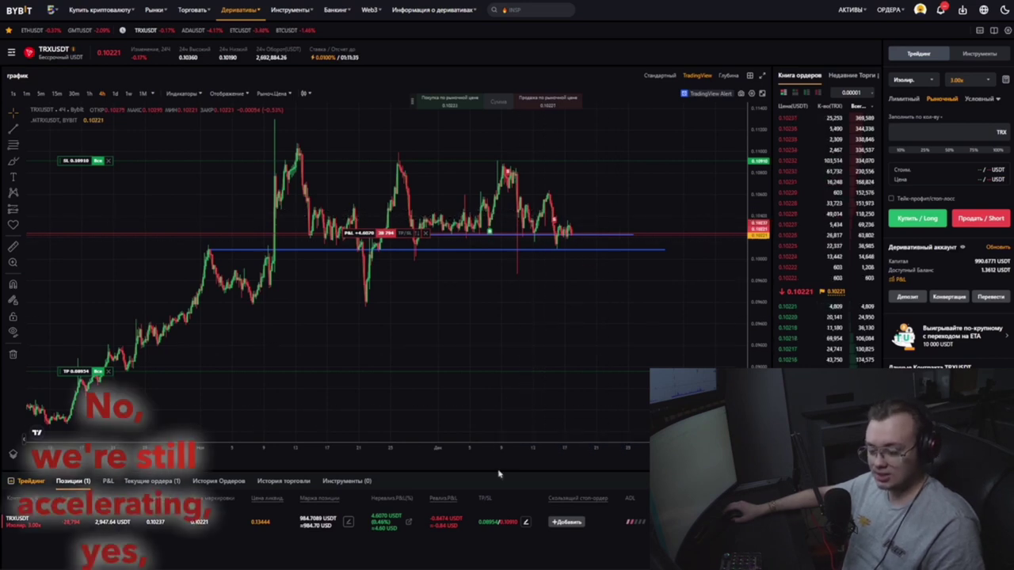
drag(636, 281, 633, 223)
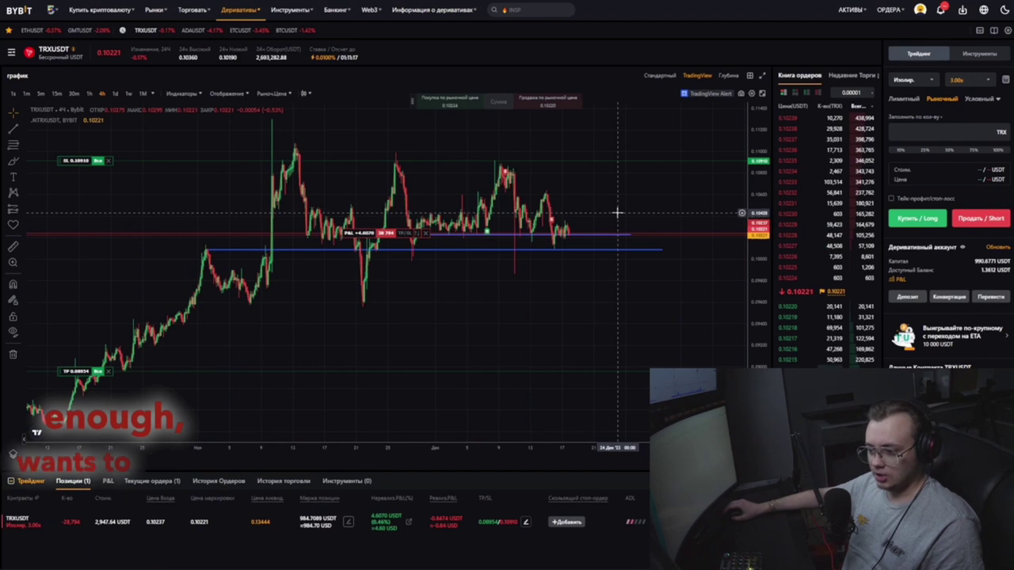
drag(617, 213, 608, 203)
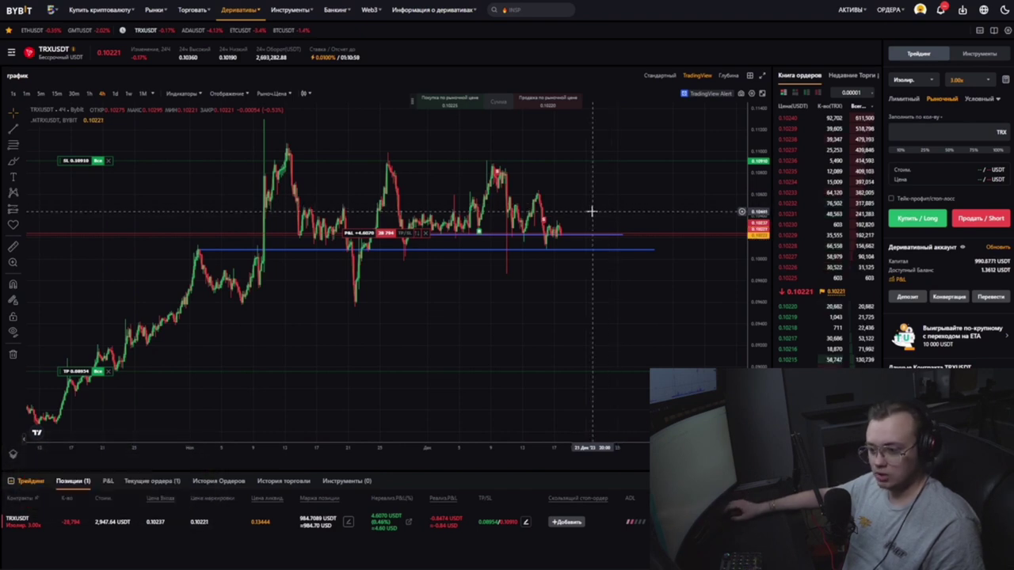
drag(610, 204, 630, 211)
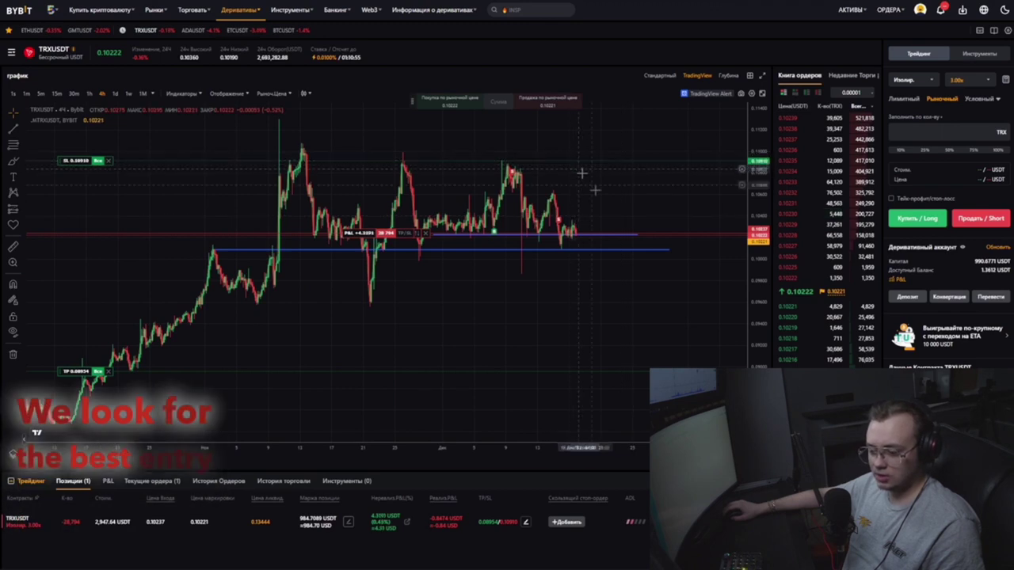
drag(659, 235, 626, 211)
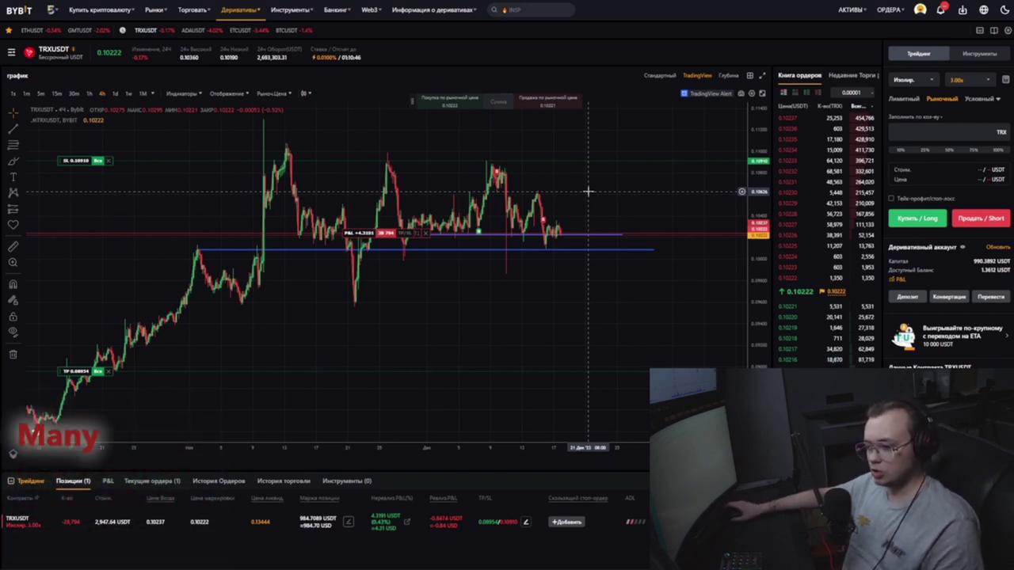
drag(591, 191, 583, 191)
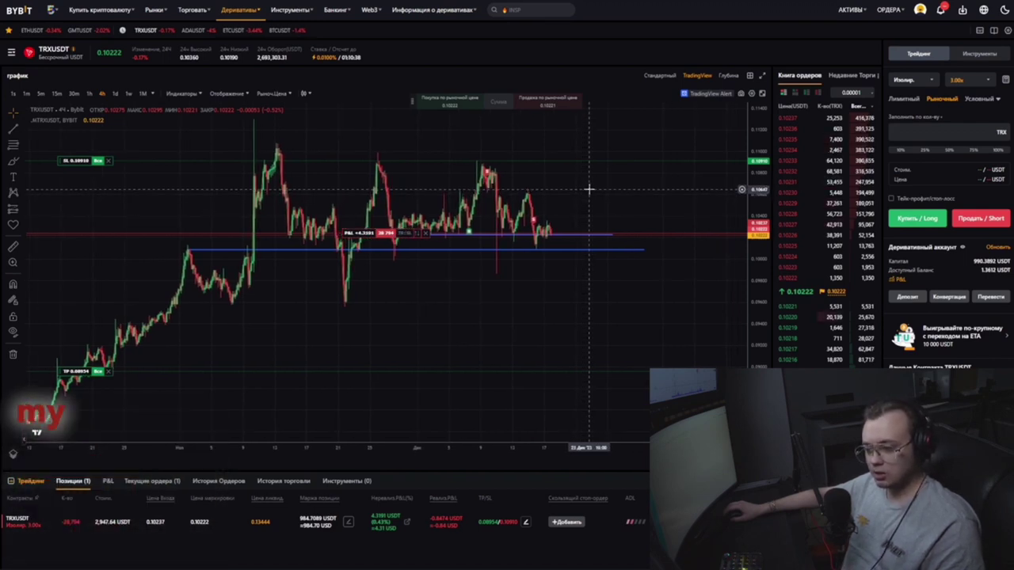
drag(596, 188, 587, 189)
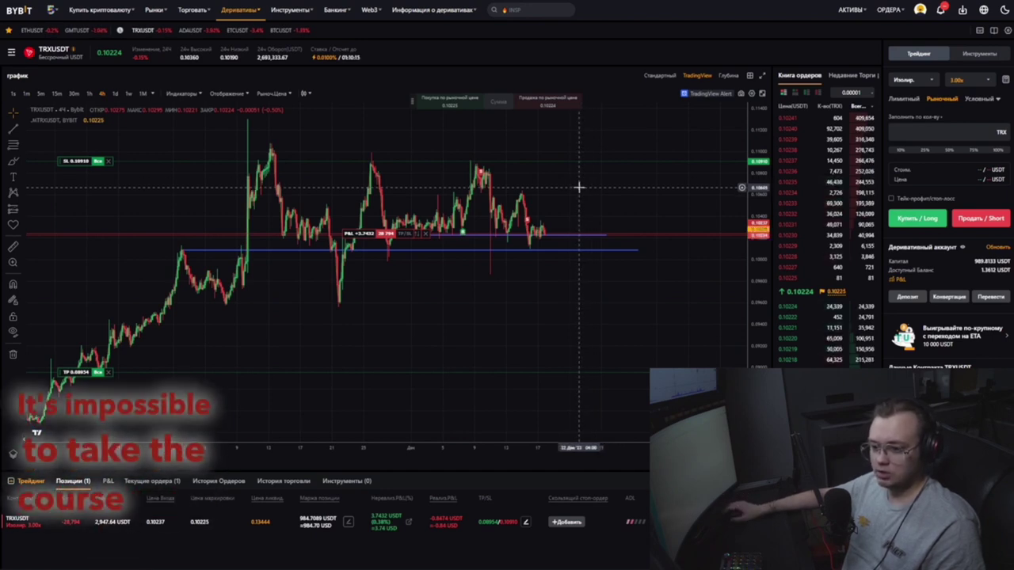
drag(579, 187, 572, 187)
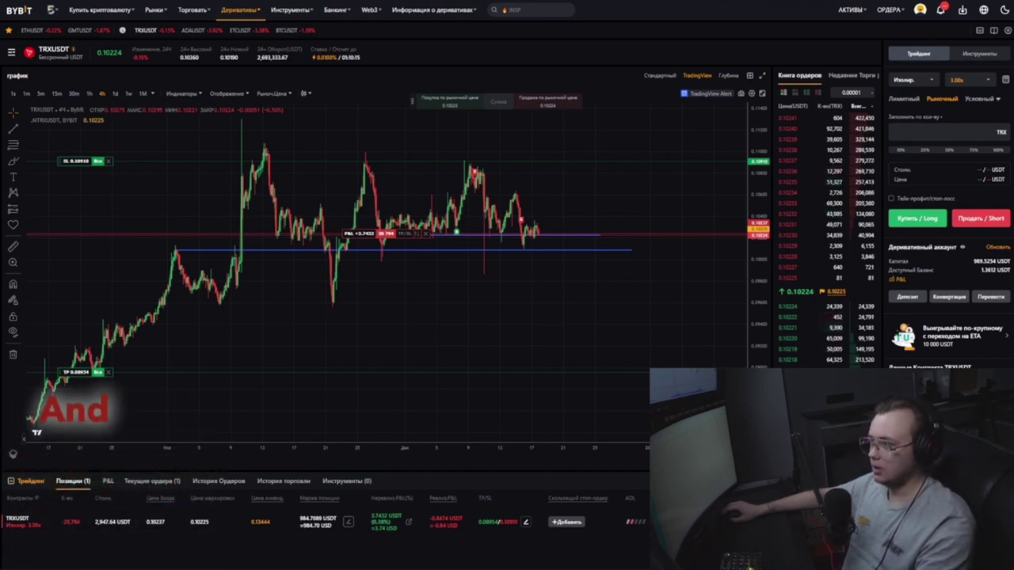
drag(604, 110, 609, 114)
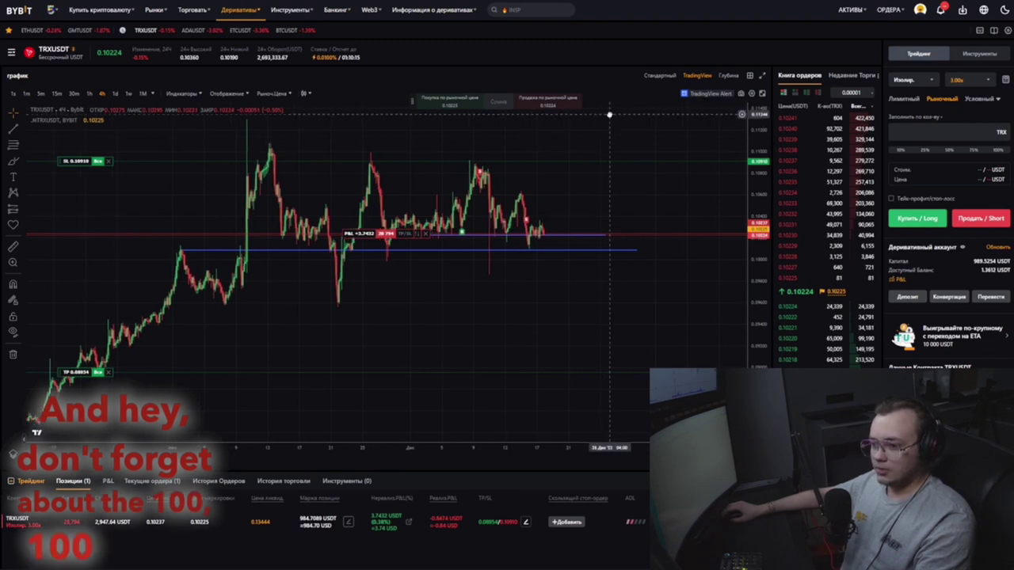